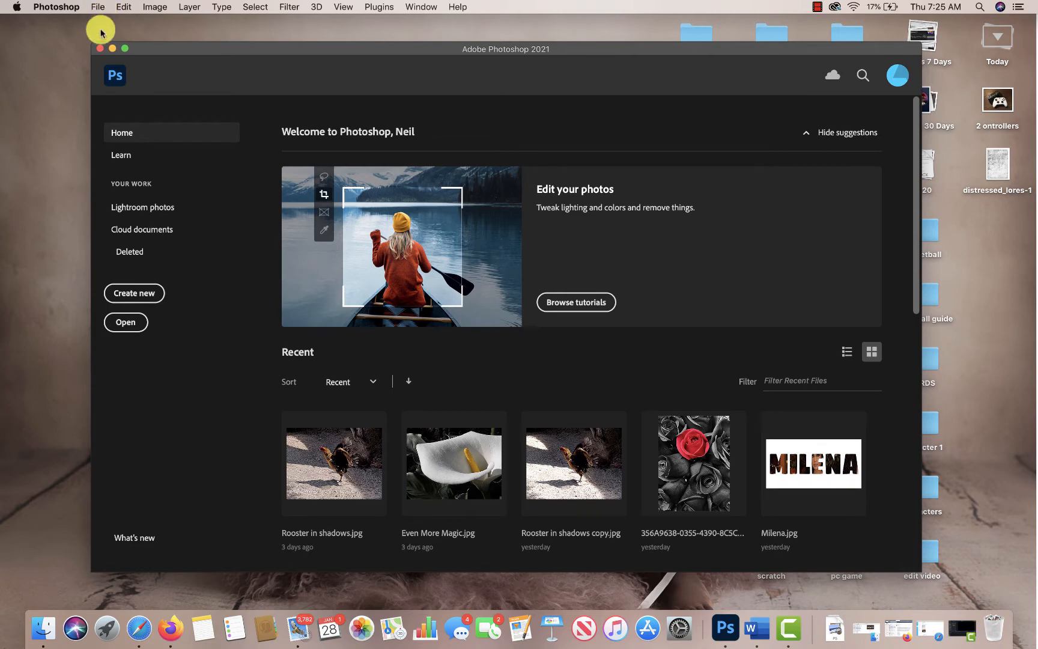
Start a new document from the Letter print preset and set its resolution to 150 pixels/inch
left_click(99, 8)
left_click(329, 62)
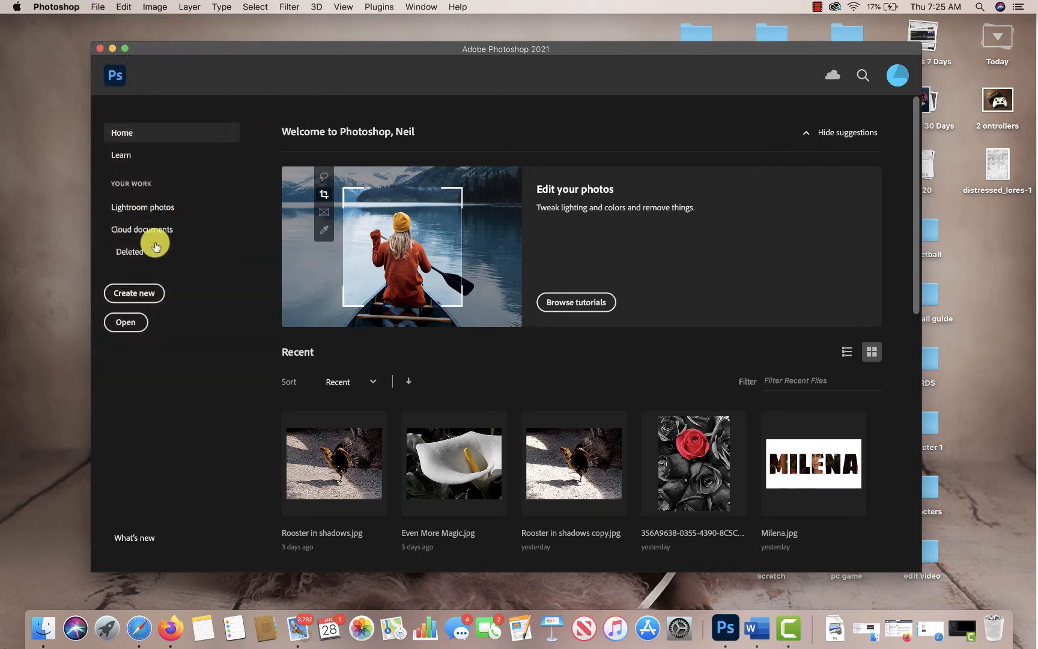
left_click(144, 297)
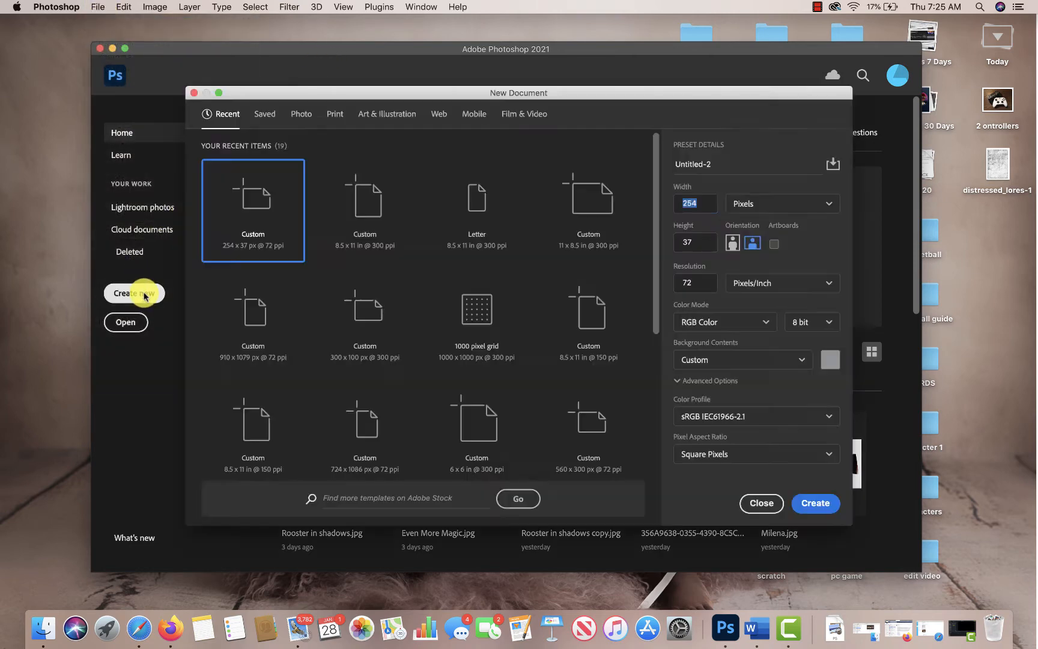
left_click(335, 123)
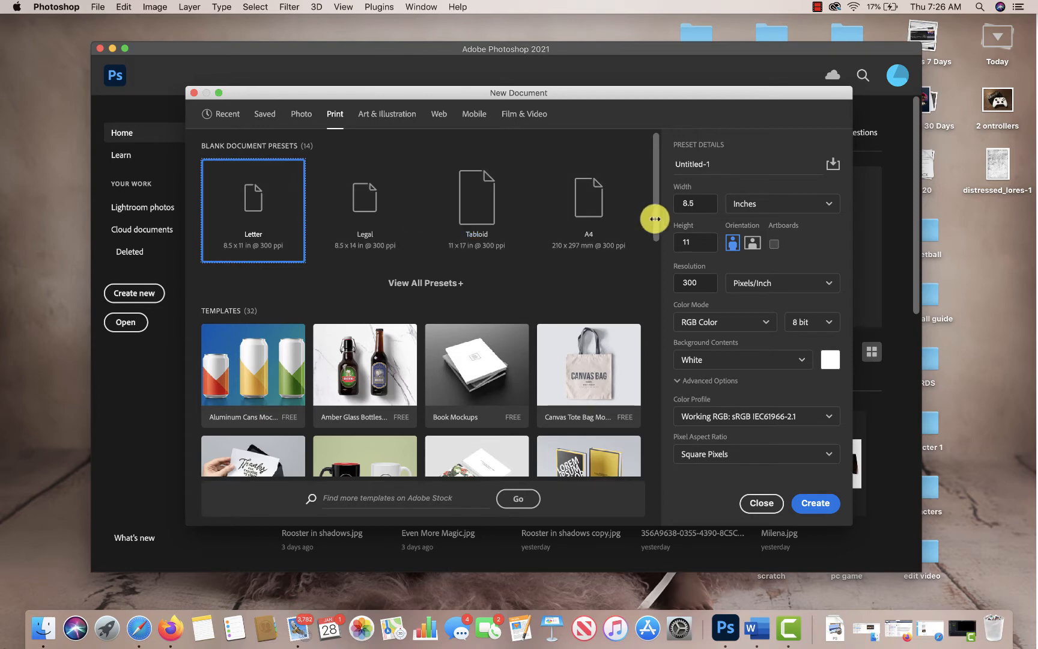
double_click(694, 283)
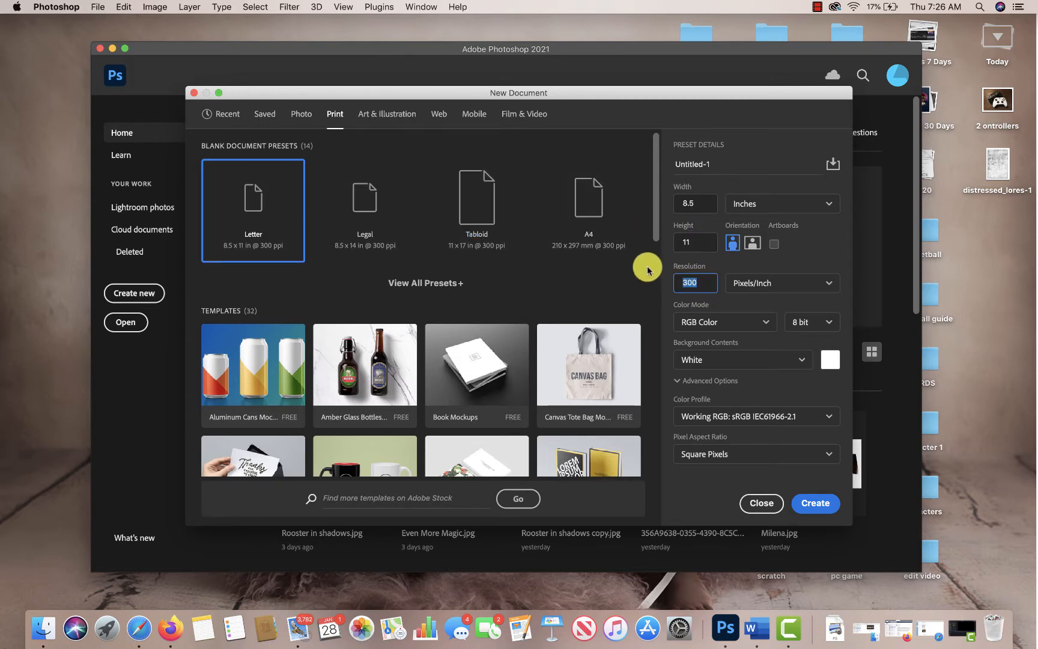
type("150")
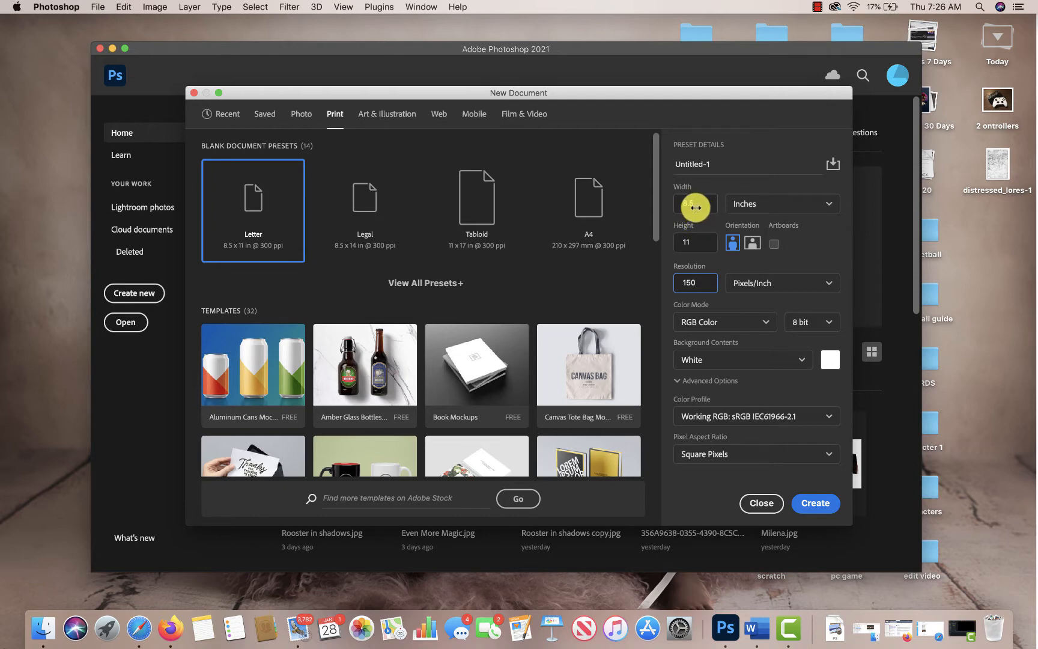
double_click(697, 283)
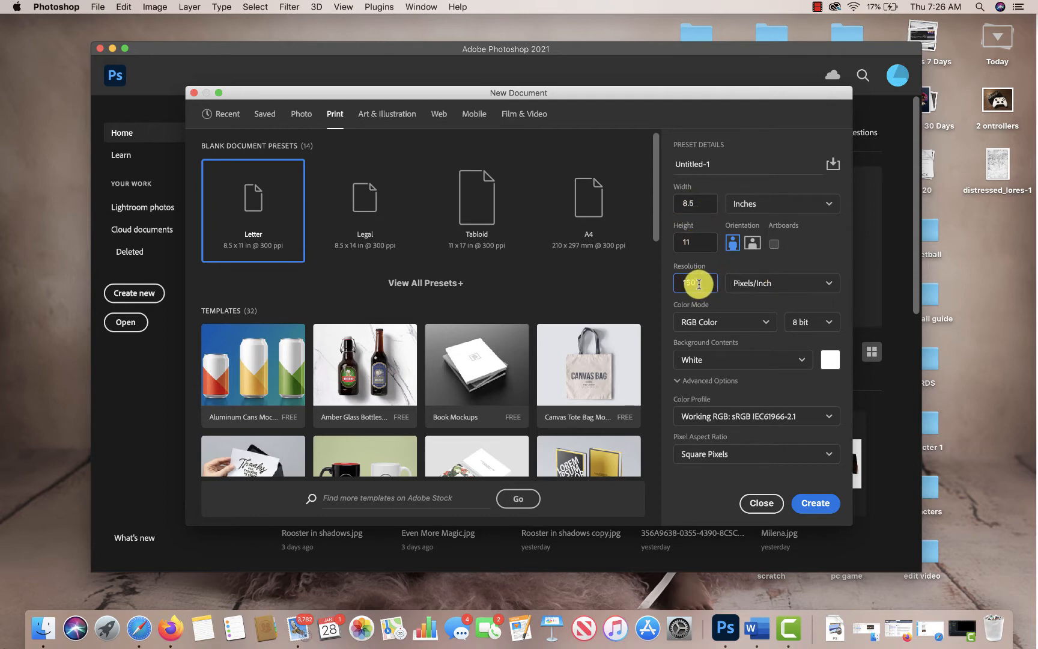
Try CMYK Color as the new document's color mode and return it to RGB Color
left_click(721, 322)
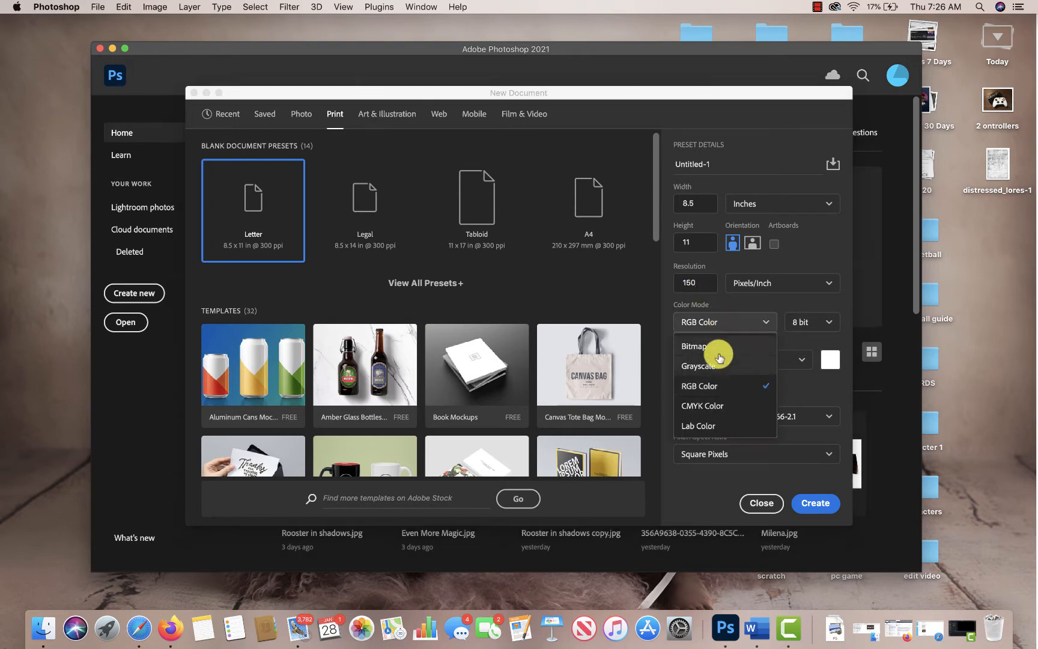
left_click(723, 401)
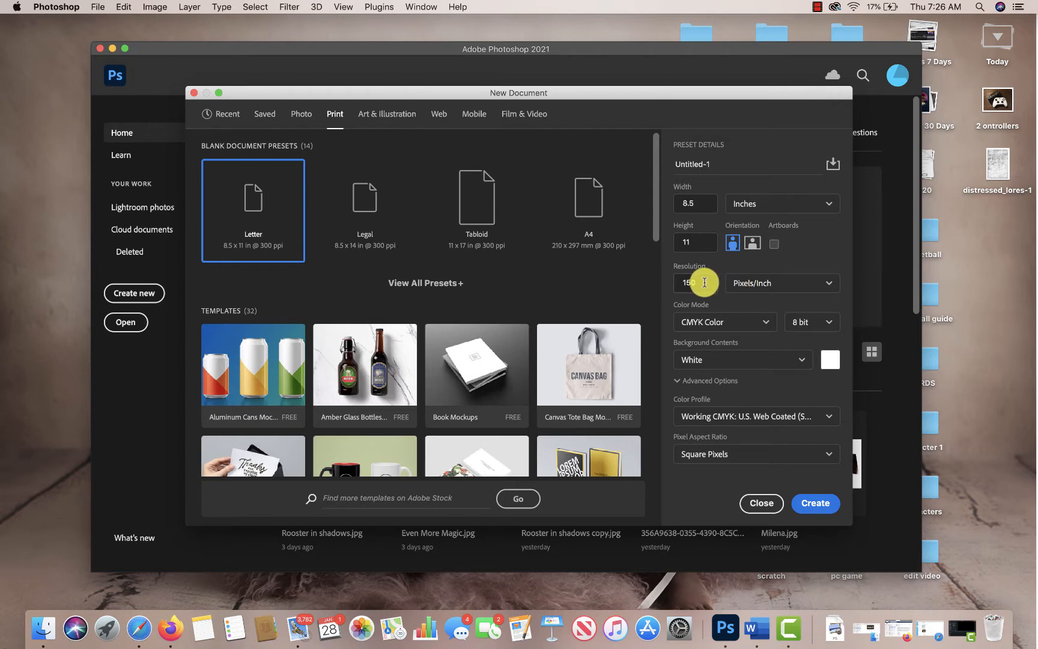
left_click(714, 320)
left_click(708, 386)
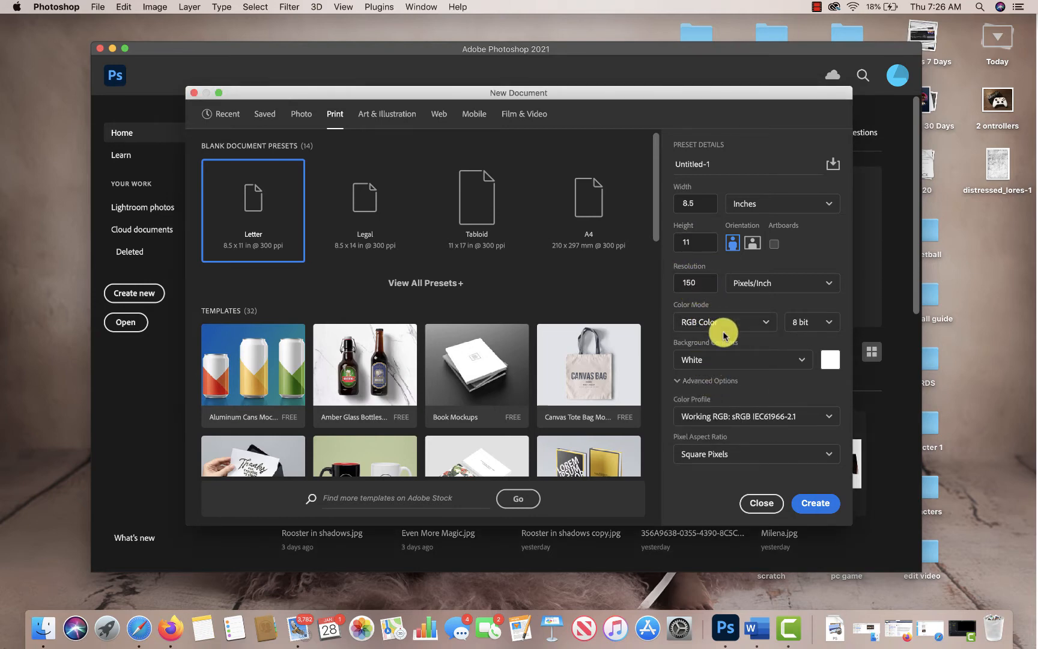
Name the new document "File Setup" and create it
left_click(718, 161)
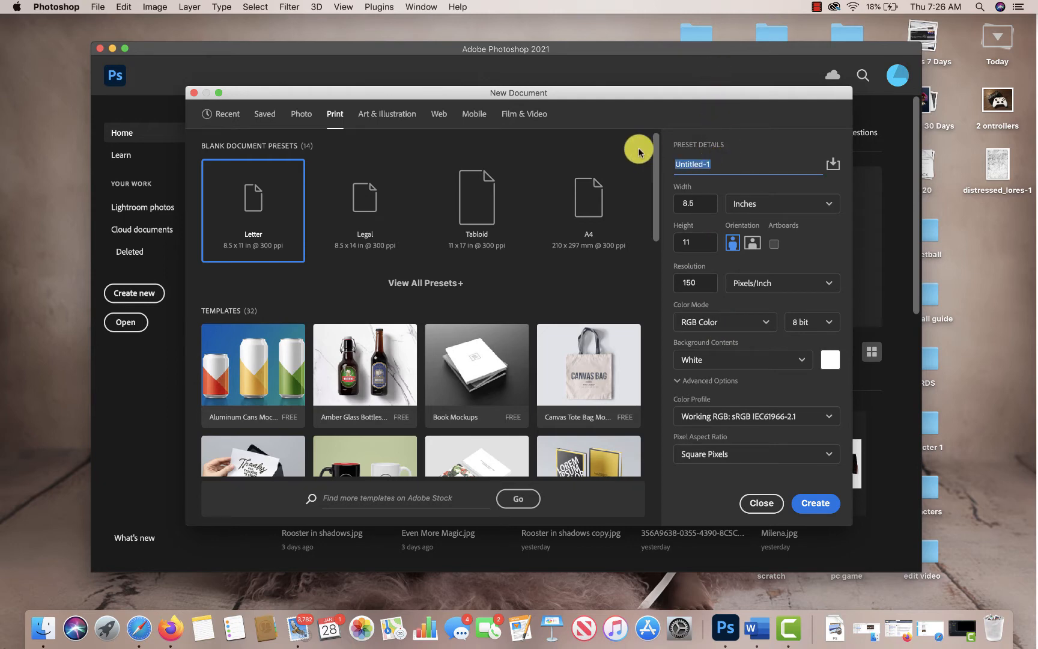
type("File Setup")
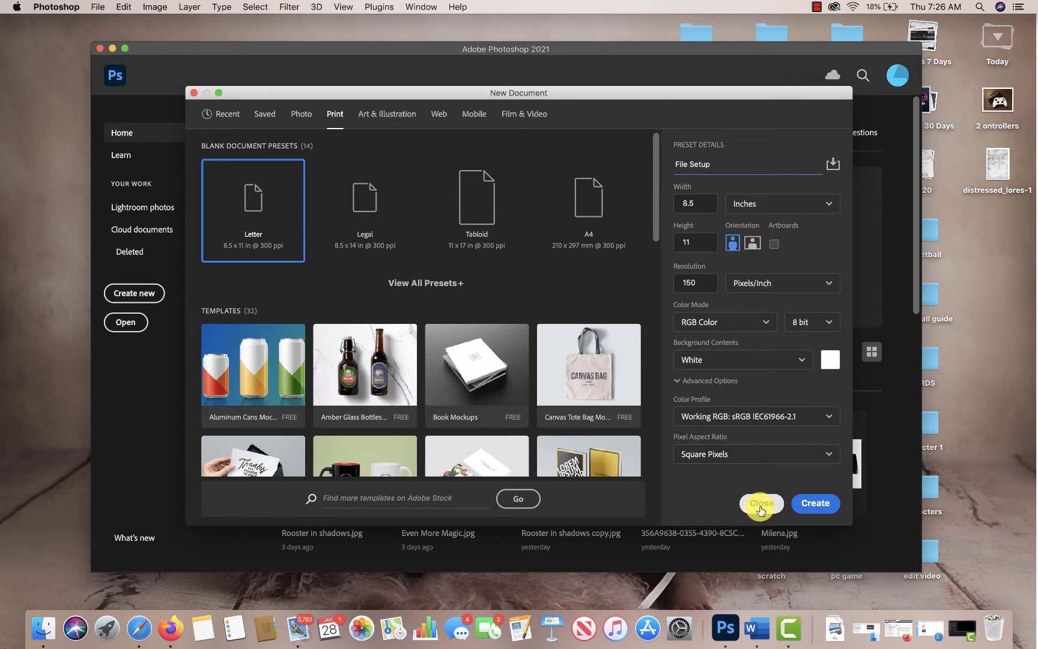
left_click(813, 506)
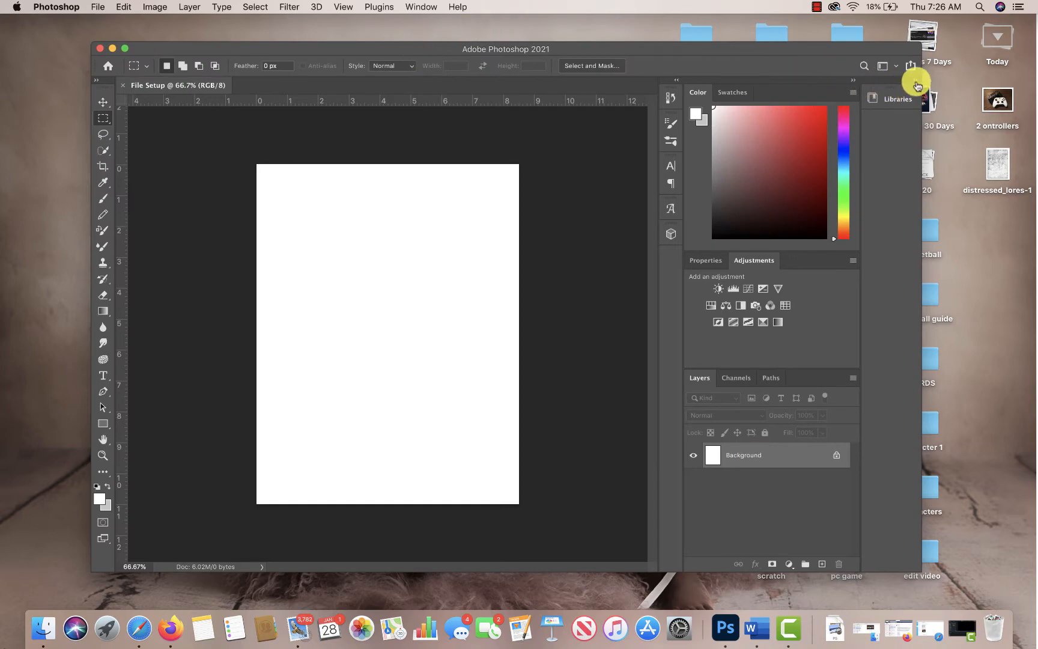
Collapse the Color, Adjustments and Layers panel groups to icons, keeping Libraries collapsed as well
left_click(915, 80)
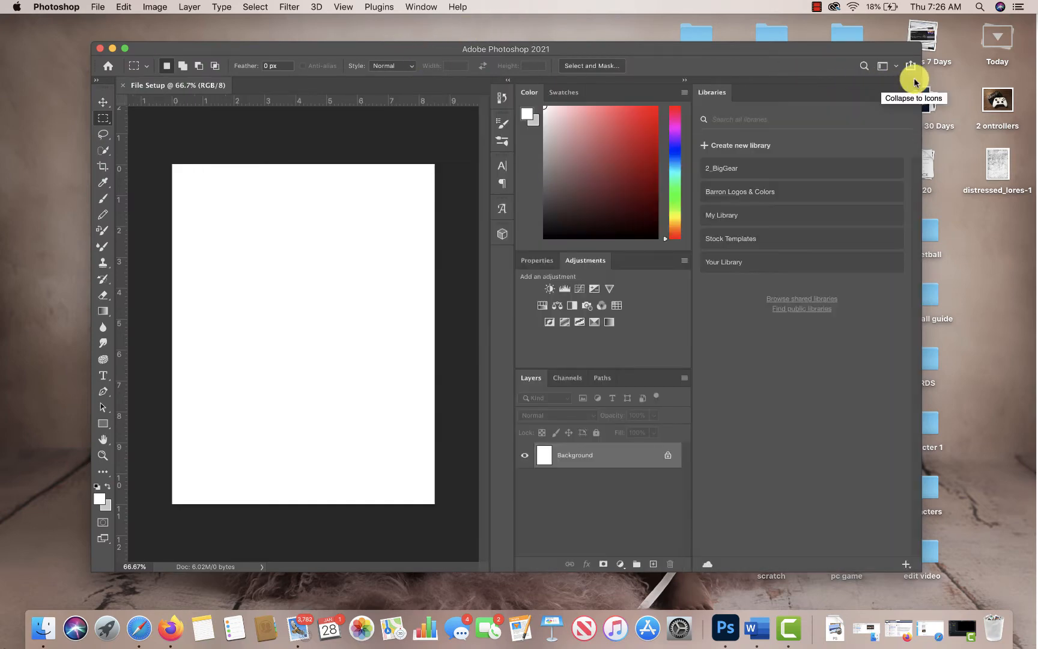
left_click(914, 80)
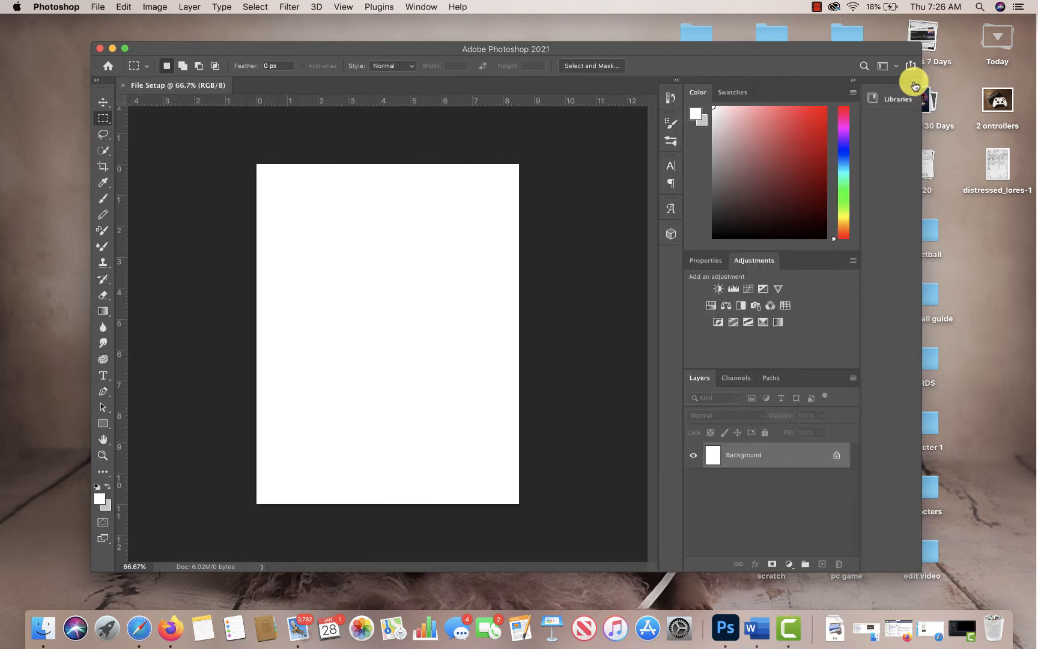
left_click(852, 84)
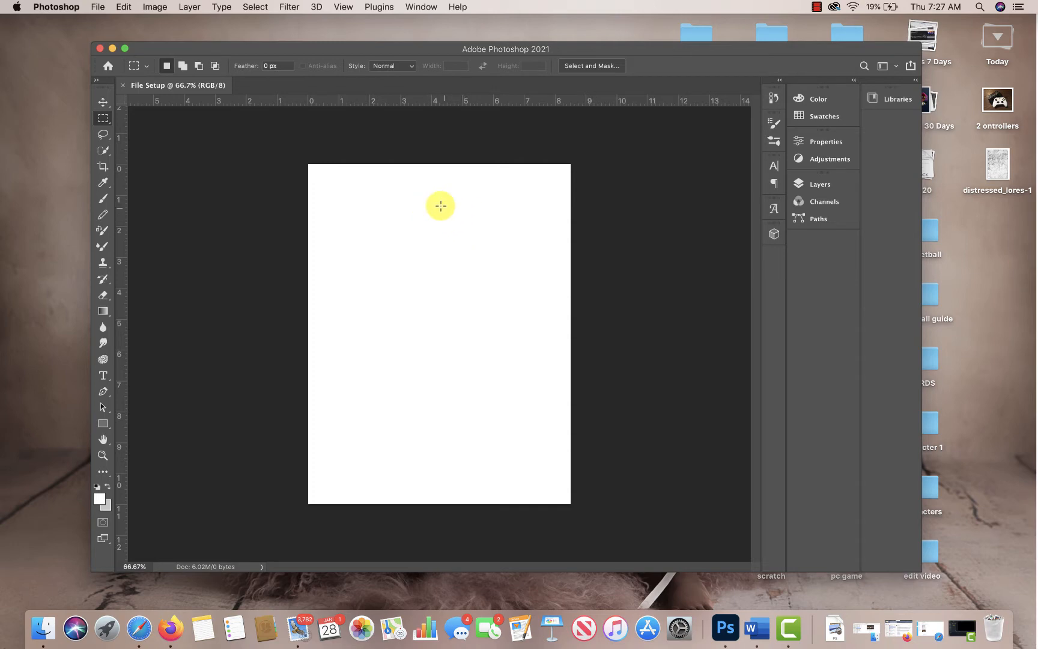
Open the "2 ontrollers" JPEG image from the Desktop
left_click(99, 7)
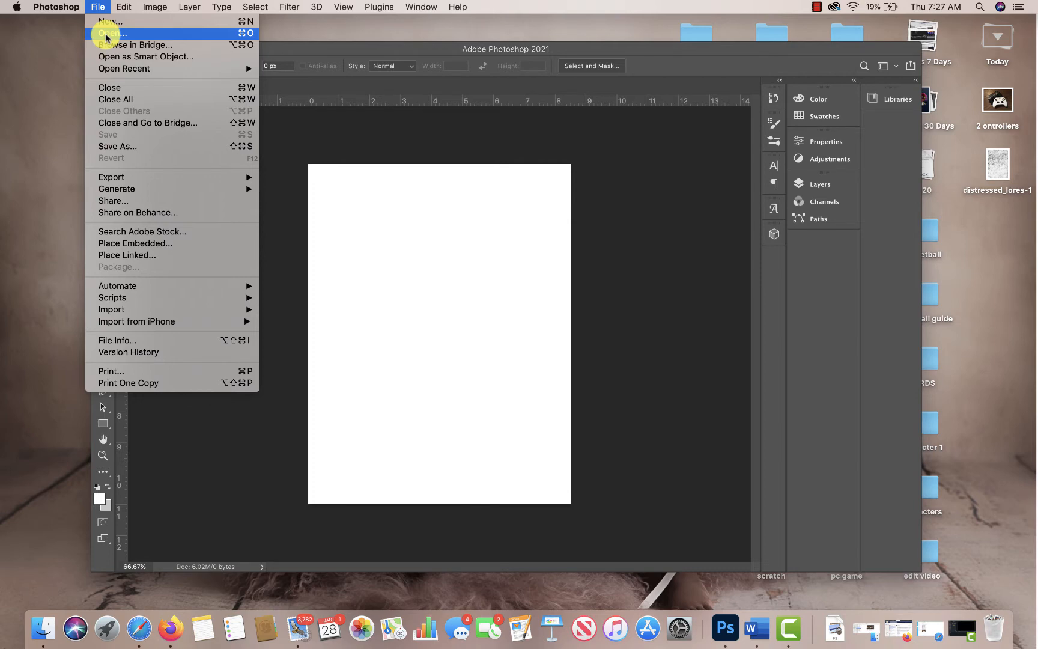
left_click(105, 34)
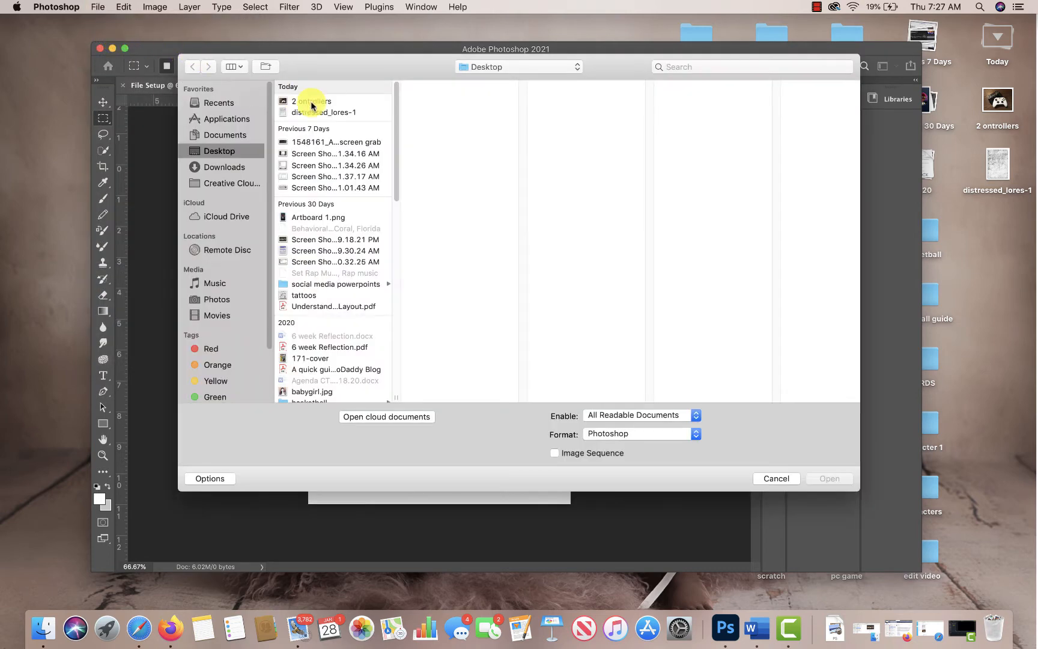
left_click(311, 102)
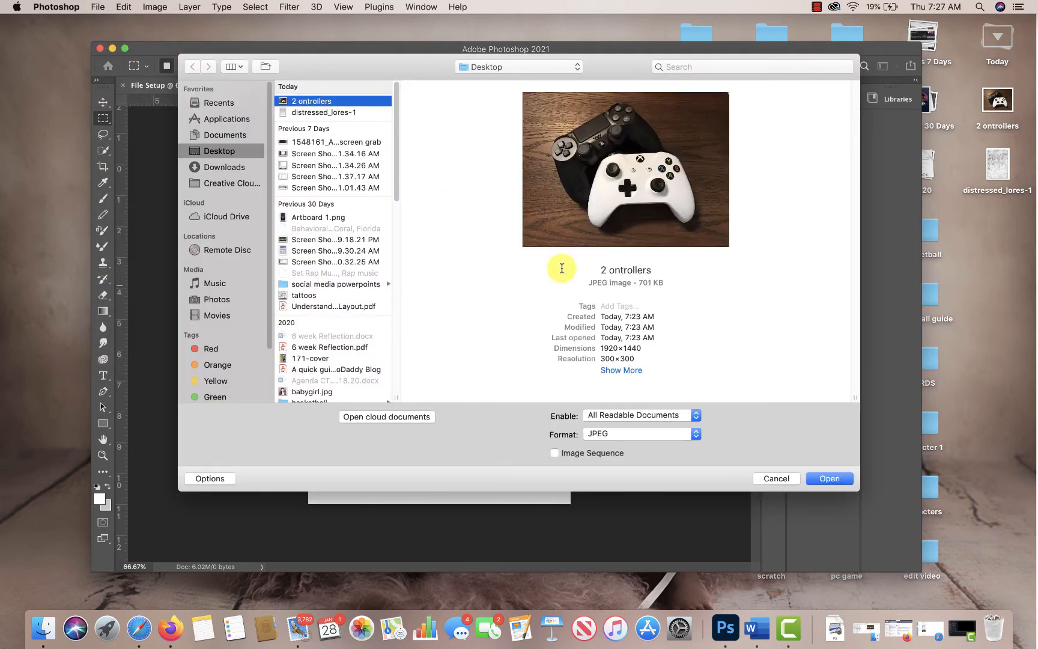
left_click(827, 479)
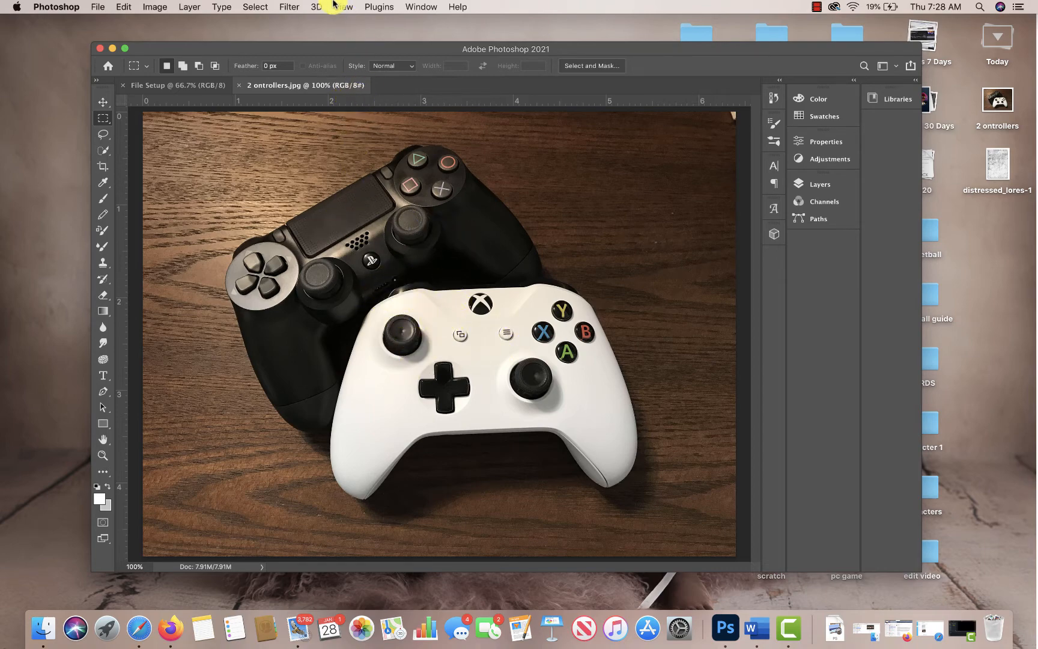
Select both controllers with Select Subject, and subtract the excess background beside the black controller's grips using the Lasso tool
left_click(264, 8)
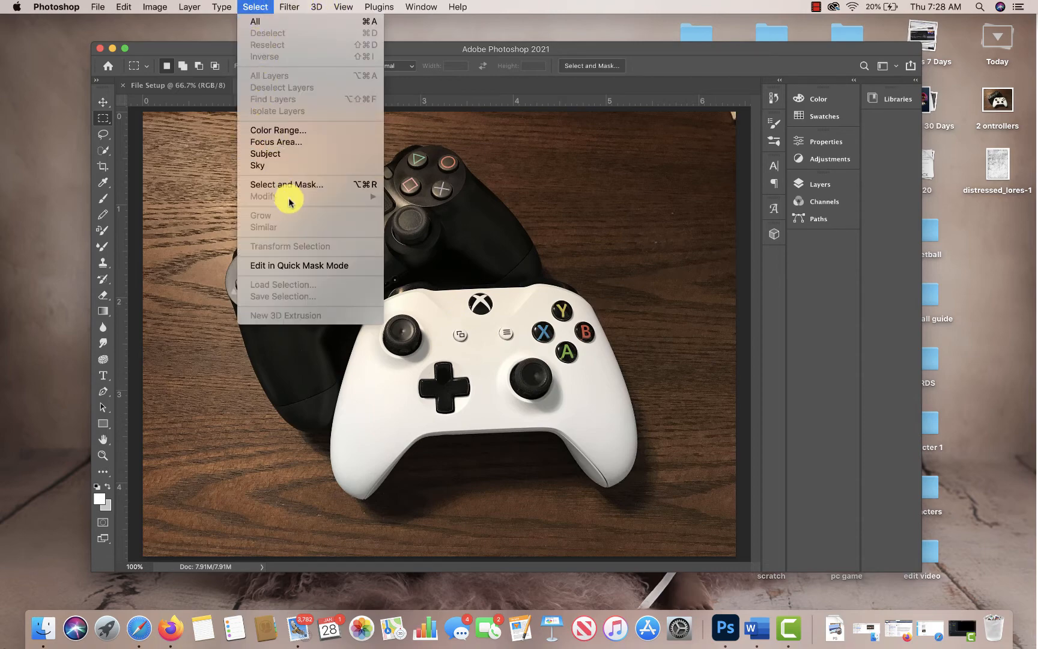
left_click(278, 158)
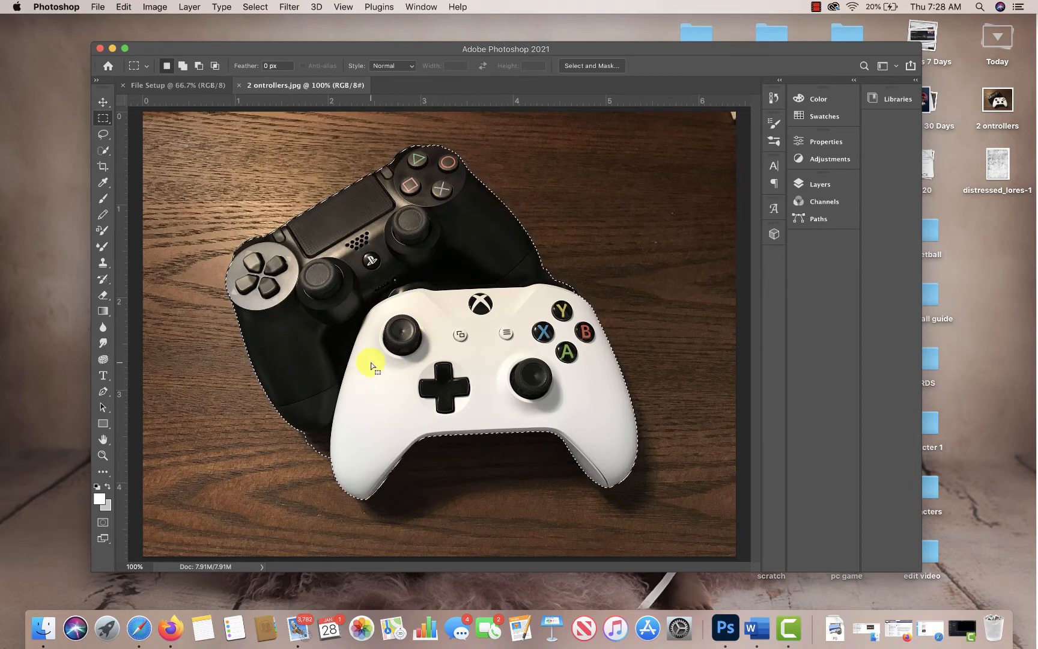
left_click(103, 134)
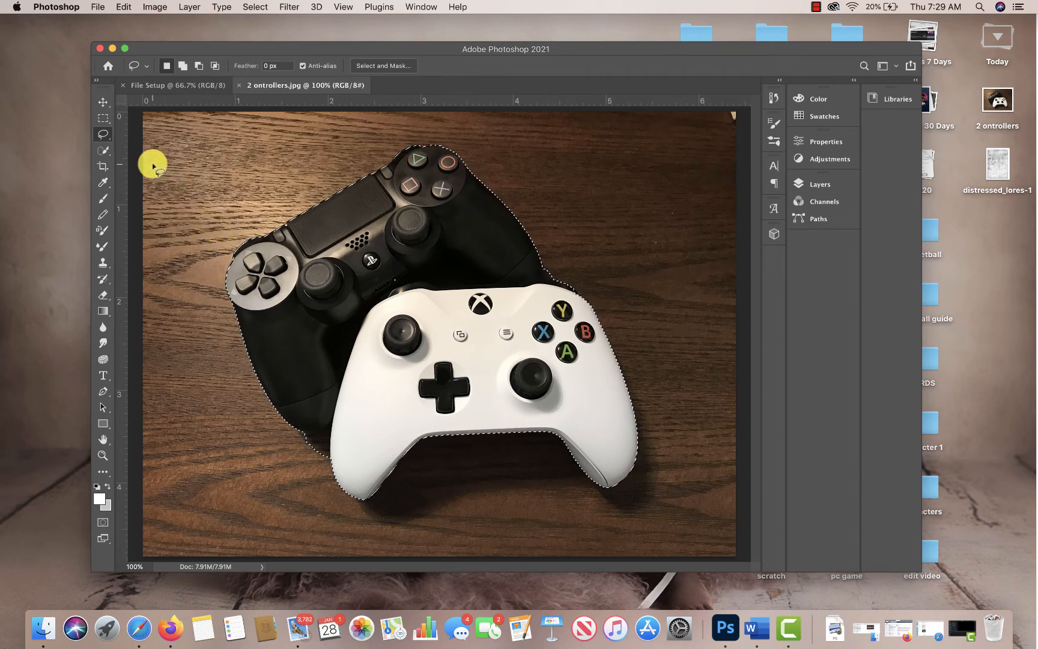
left_click(104, 140)
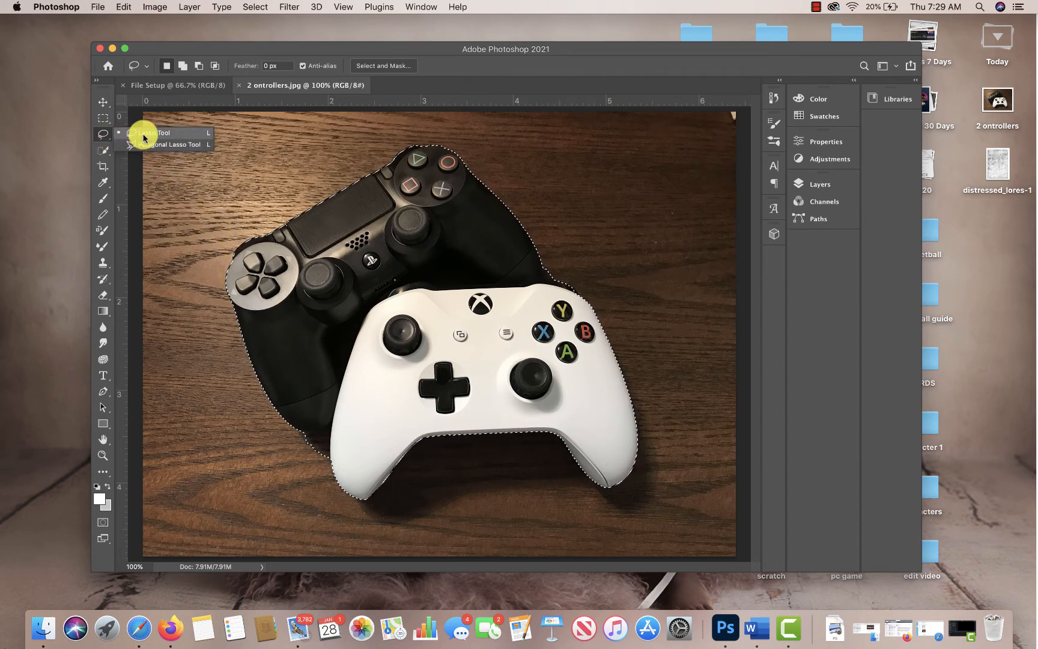
left_click(145, 133)
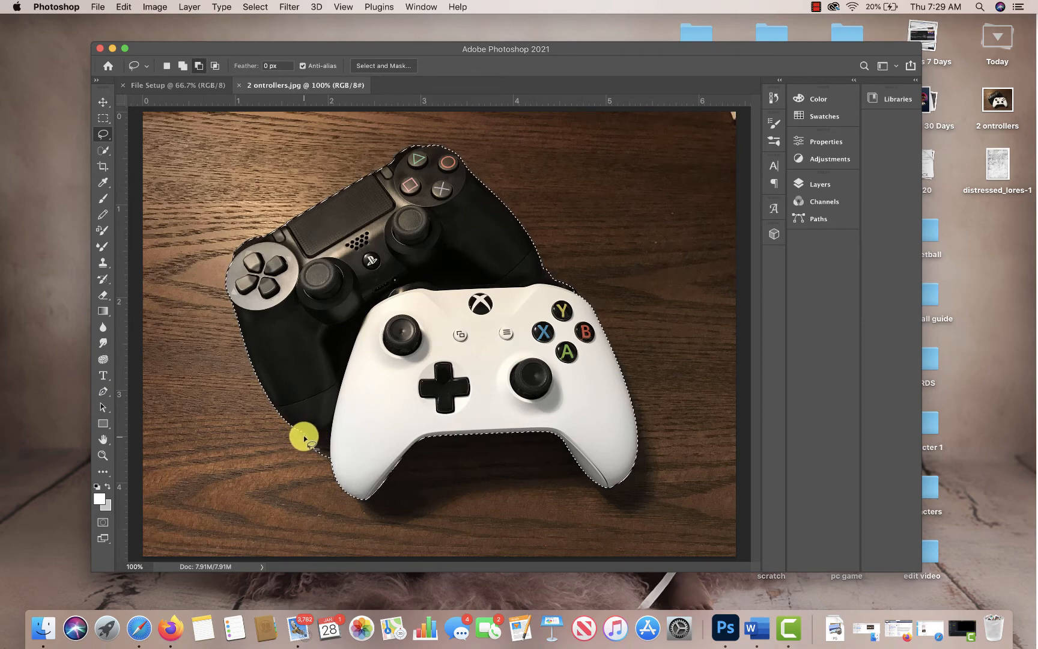
left_click(197, 66)
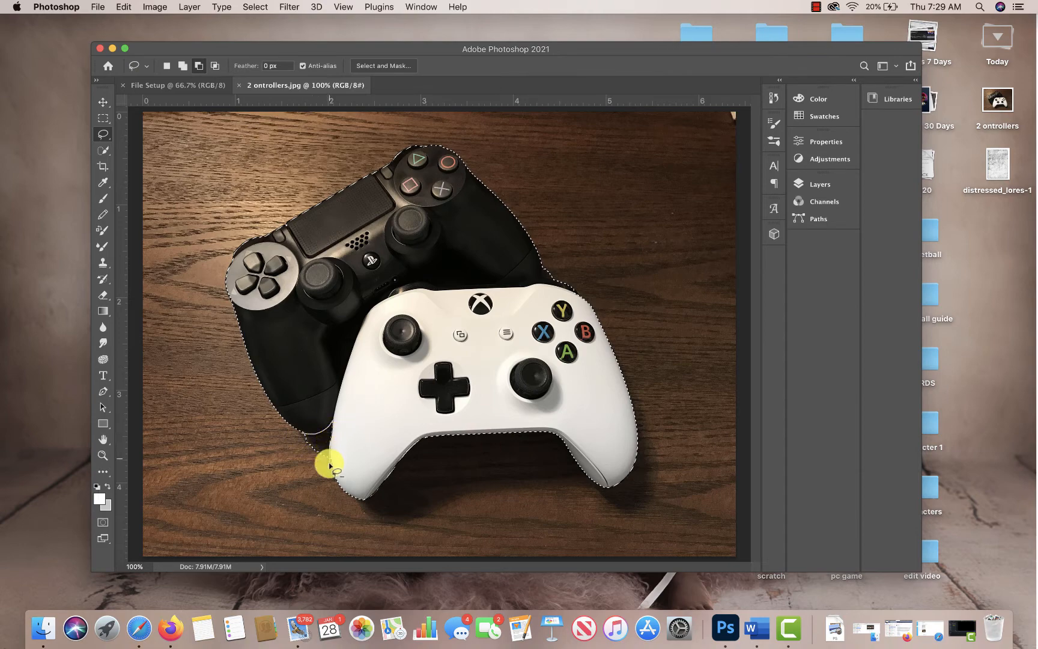
left_click_drag(307, 473, 289, 462)
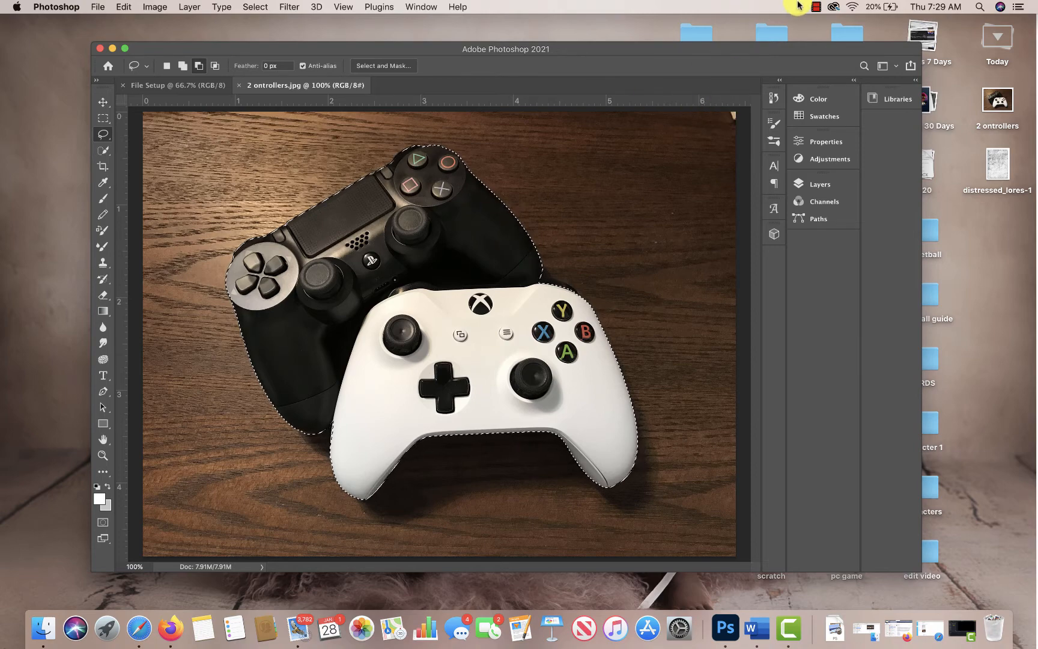
left_click(816, 7)
left_click(826, 34)
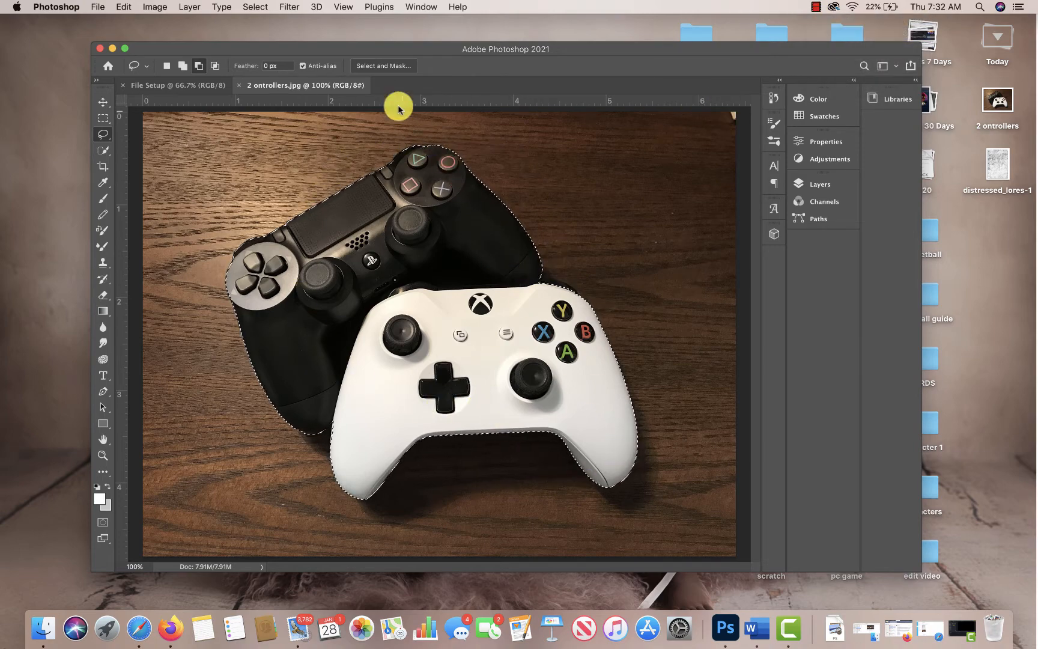
Show the Layers panel enlarged and add a layer mask to the Background layer from the controller selection
left_click(822, 184)
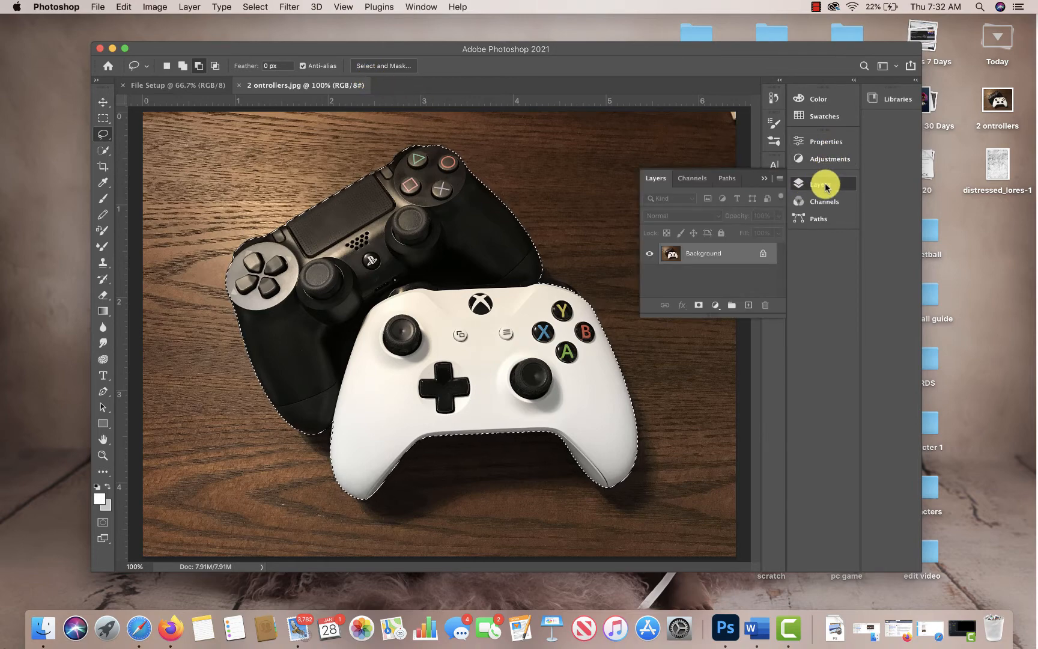
left_click_drag(717, 314, 713, 529)
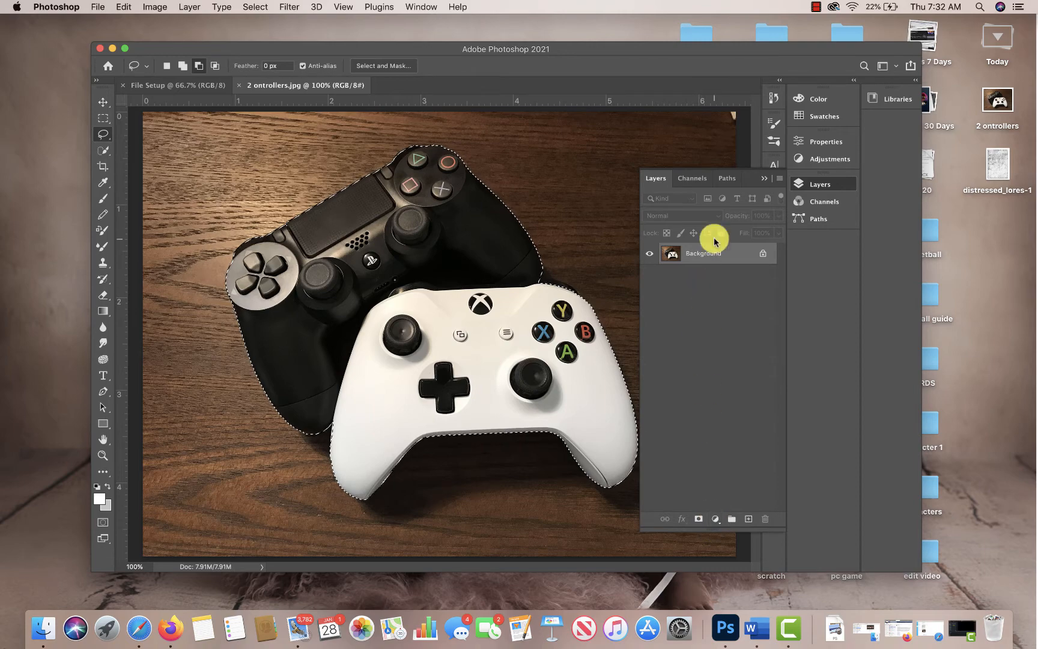
left_click(698, 519)
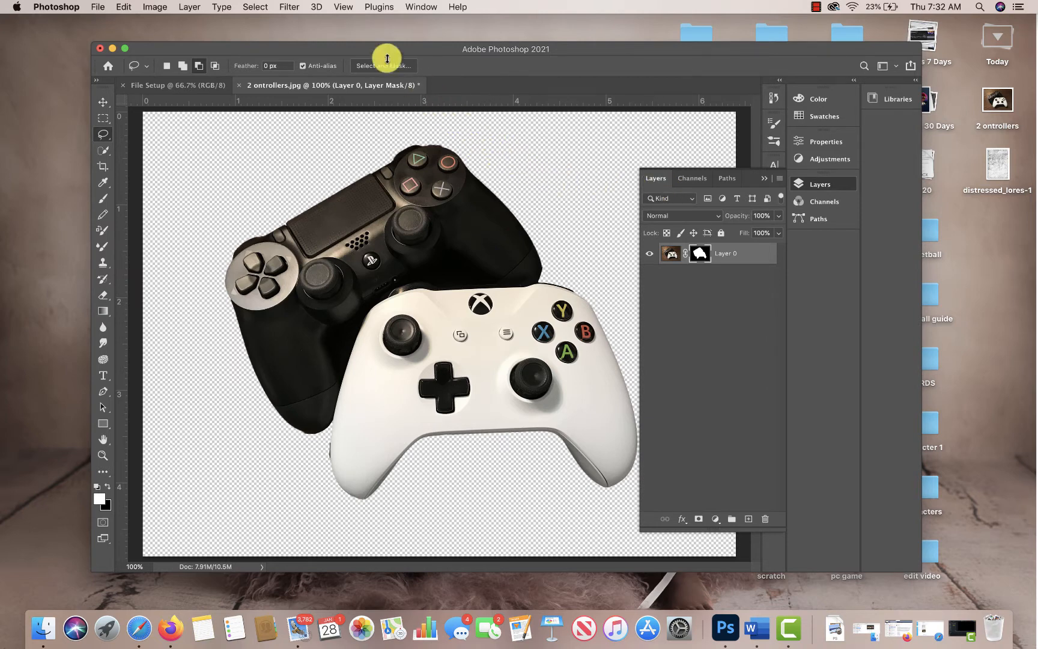
left_click(292, 7)
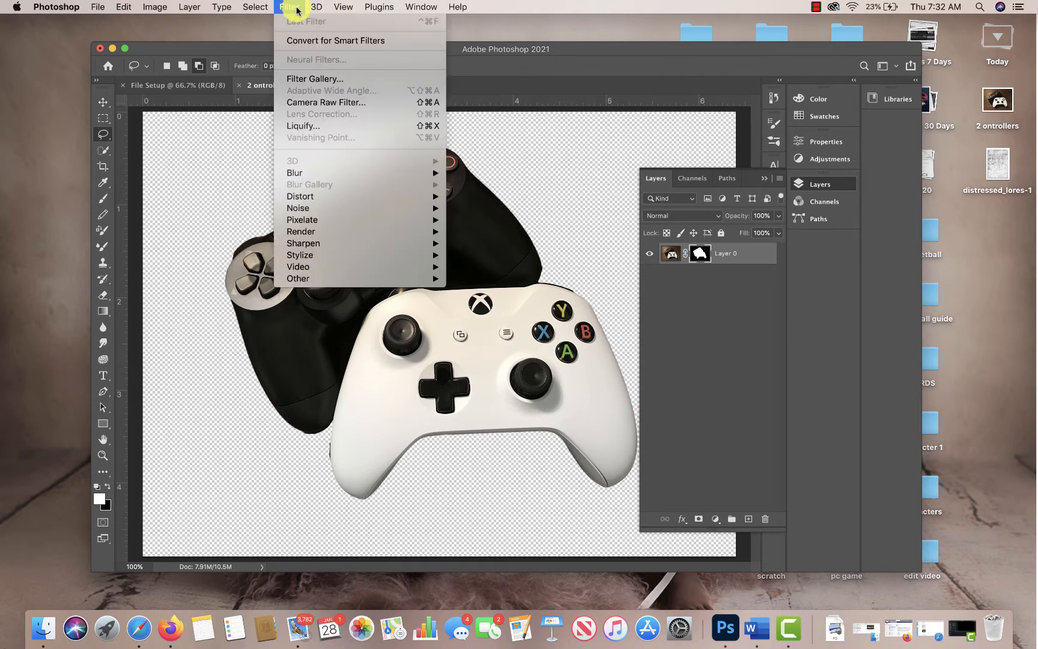
left_click(319, 82)
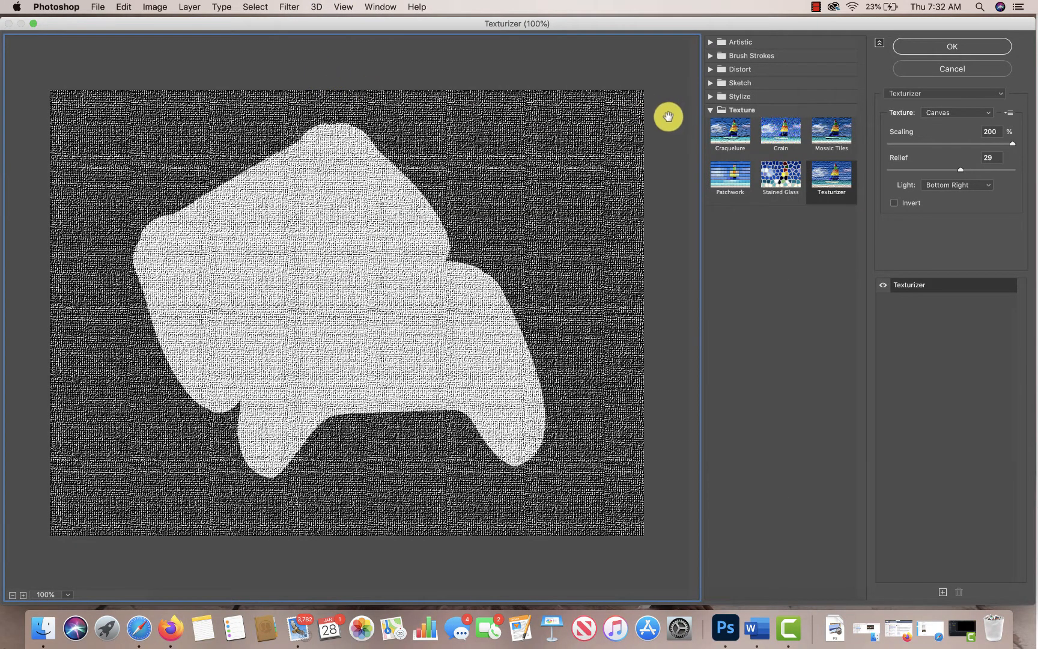
left_click(895, 70)
Target Layer 0's image instead of its mask and open the Filter Gallery for it
left_click(676, 255)
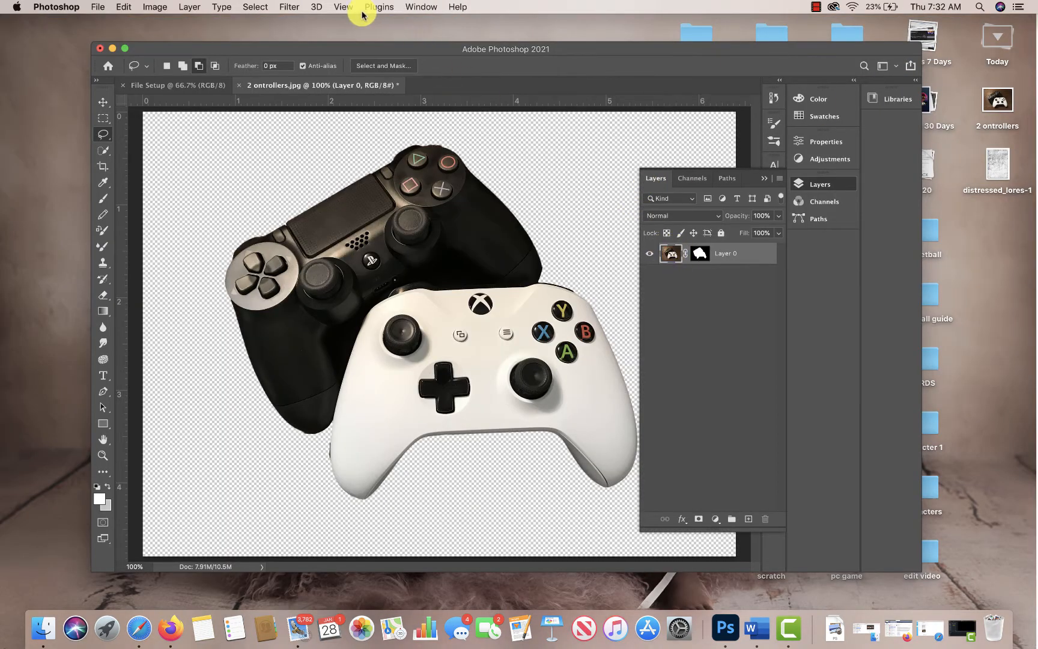
left_click(289, 7)
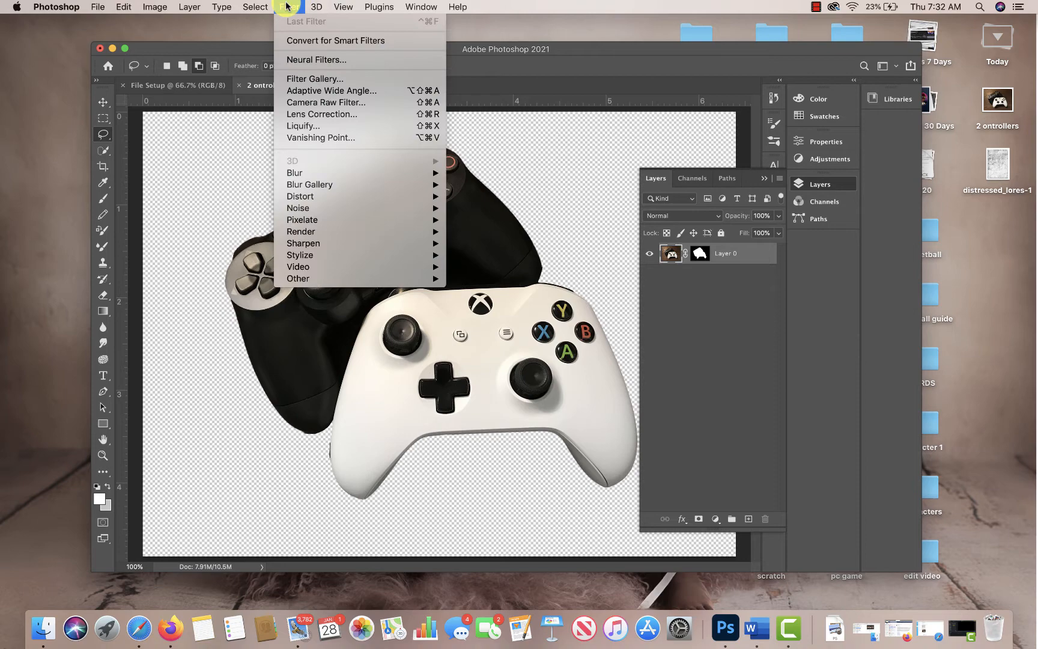
left_click(324, 79)
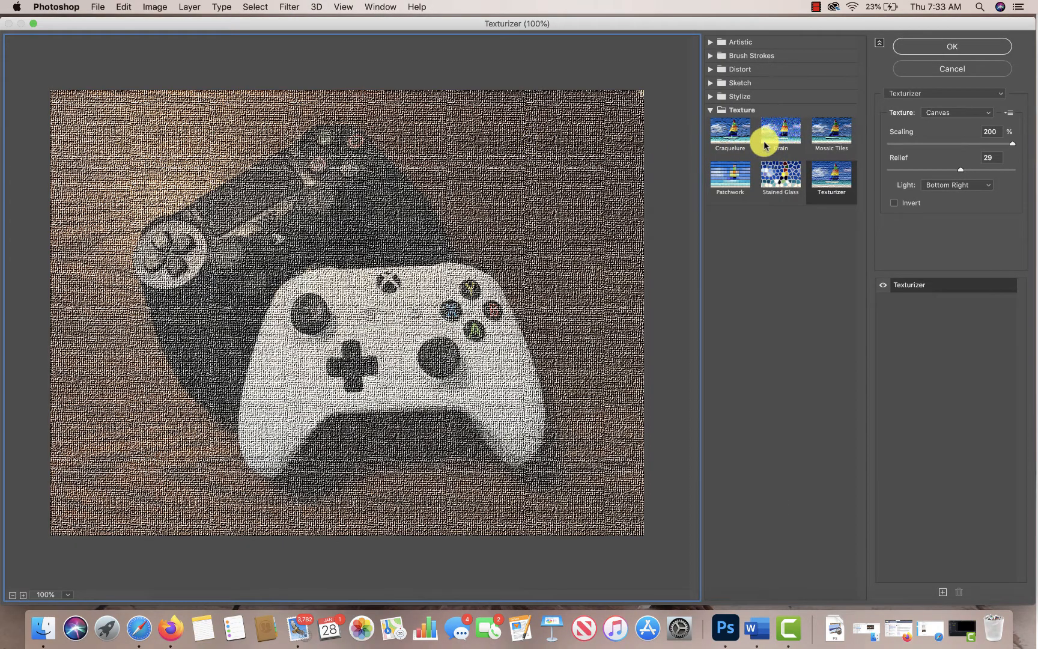
Look through the Sketch and Brush Strokes effects in the Filter Gallery
left_click(711, 82)
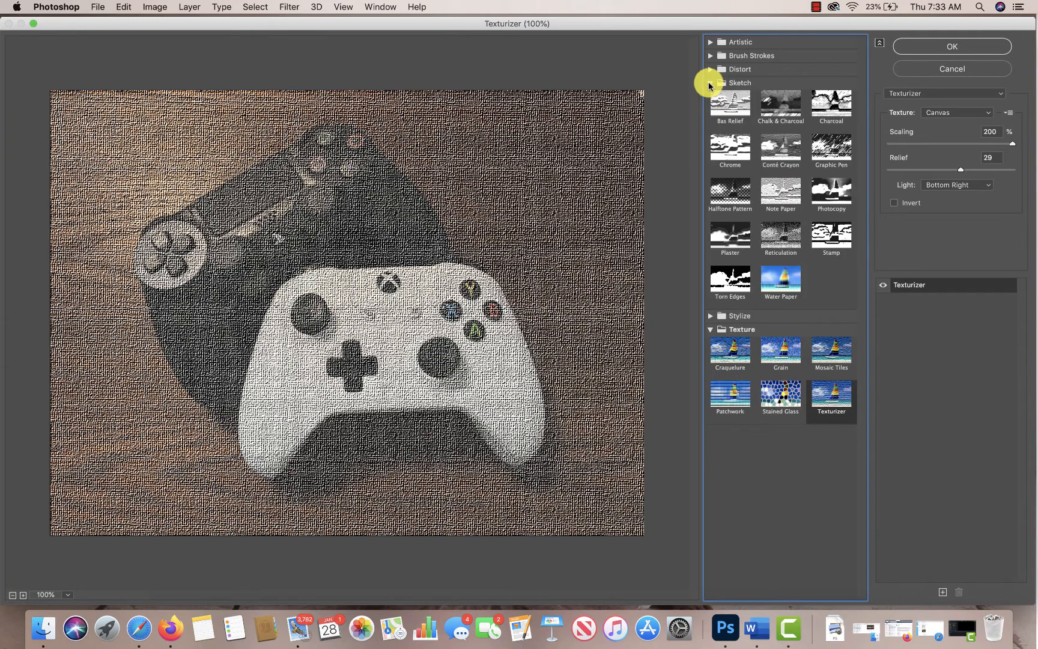
left_click(710, 83)
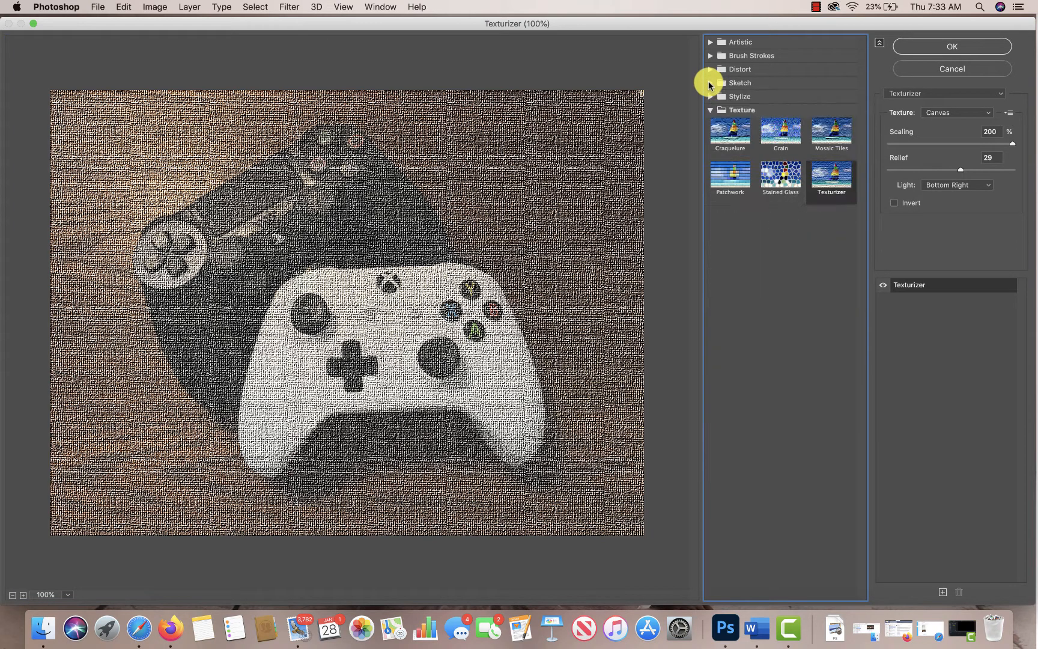
left_click(709, 56)
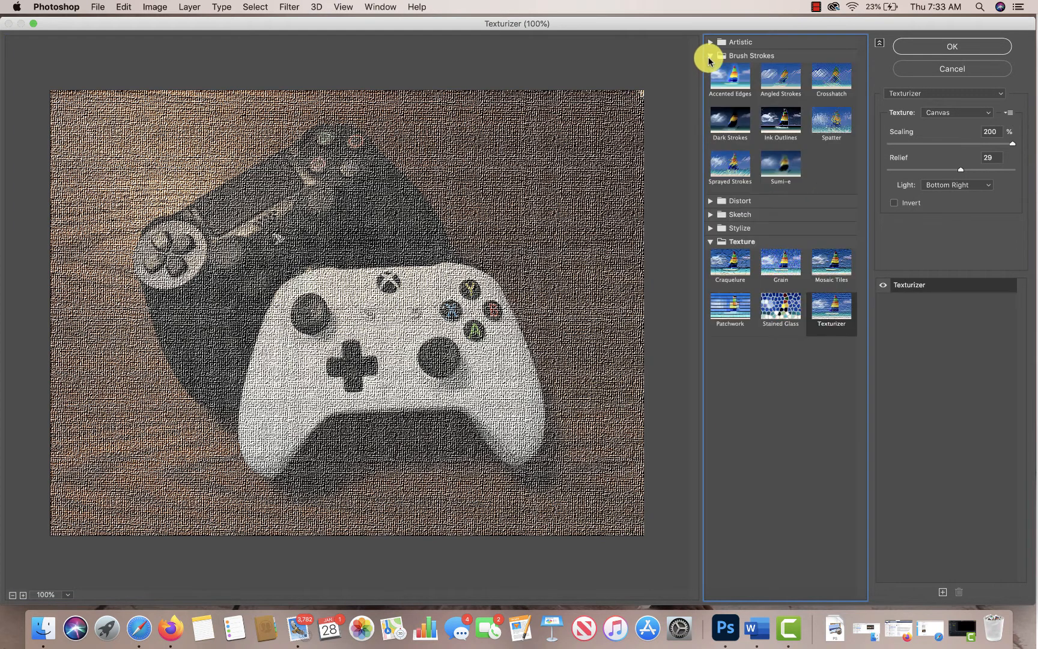
left_click(710, 55)
Apply the Artistic filter Poster Edges to the controllers with Edge Thickness 6, Edge Intensity 2 and Posterization 1
left_click(710, 42)
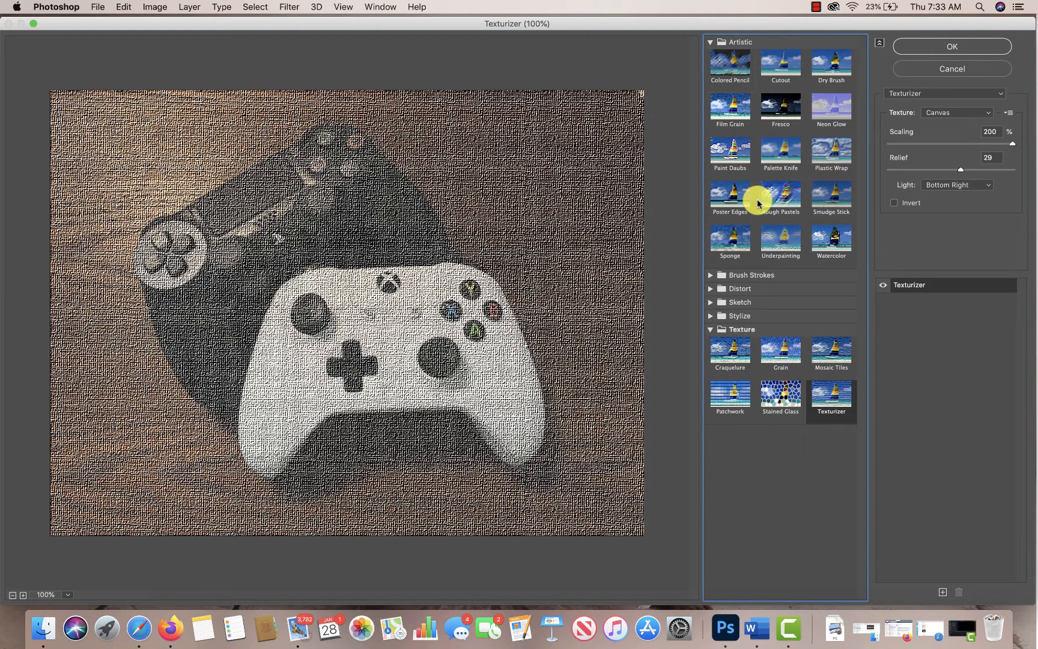
left_click(727, 200)
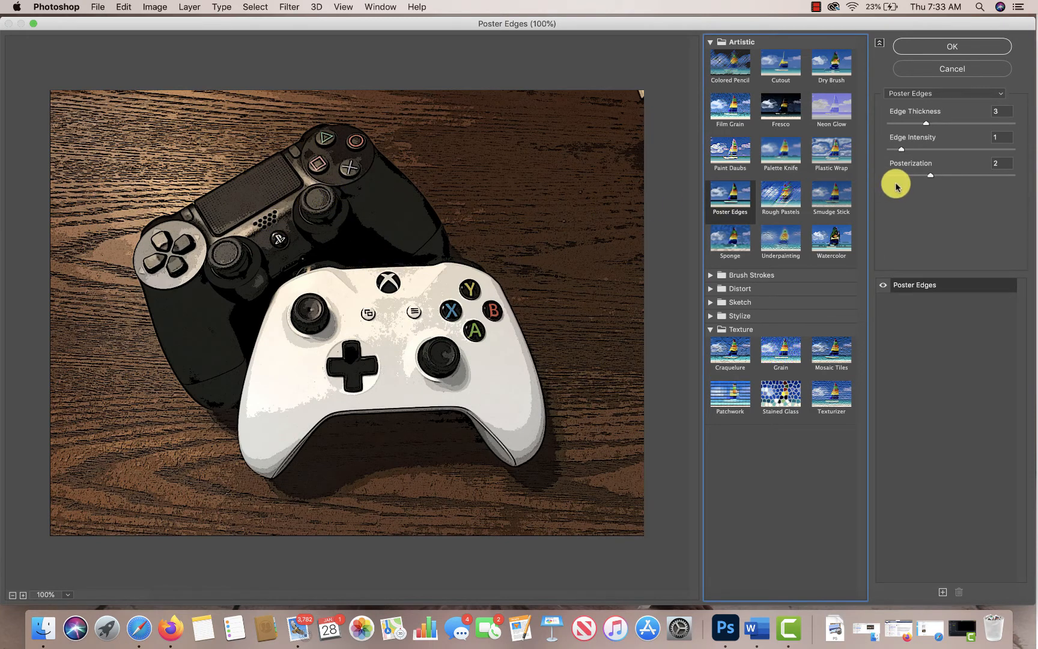
left_click_drag(901, 148, 906, 177)
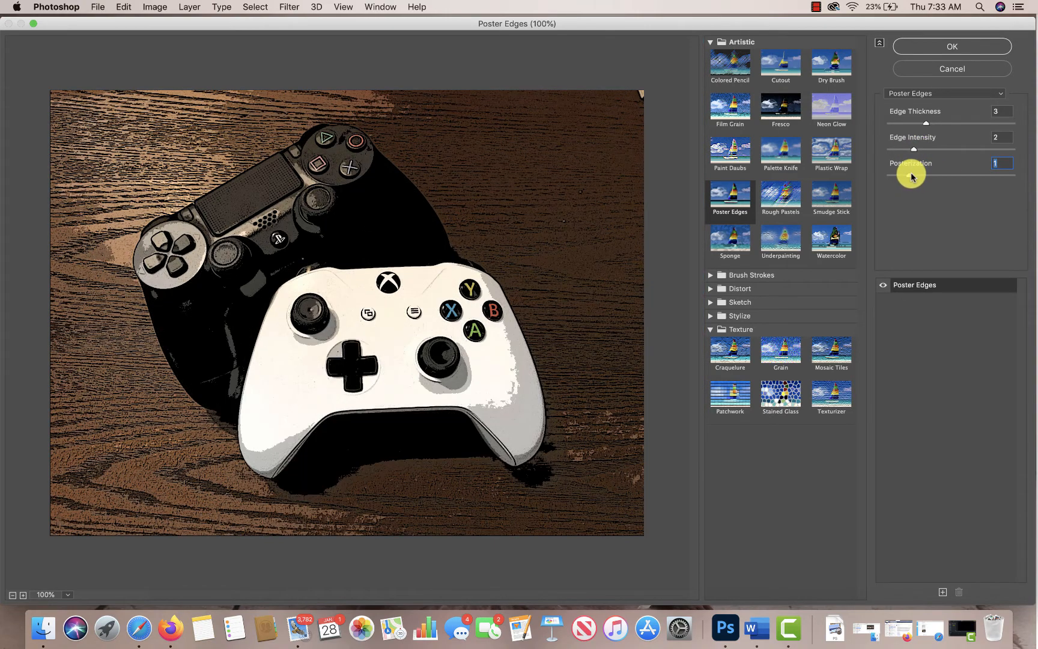
left_click_drag(925, 124, 967, 127)
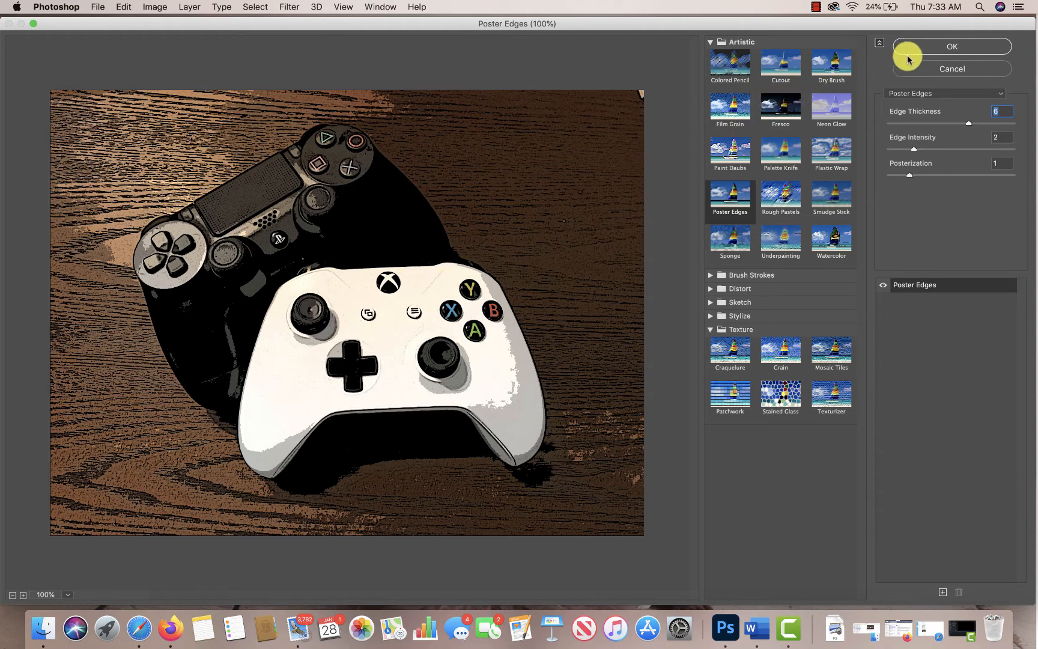
left_click(930, 52)
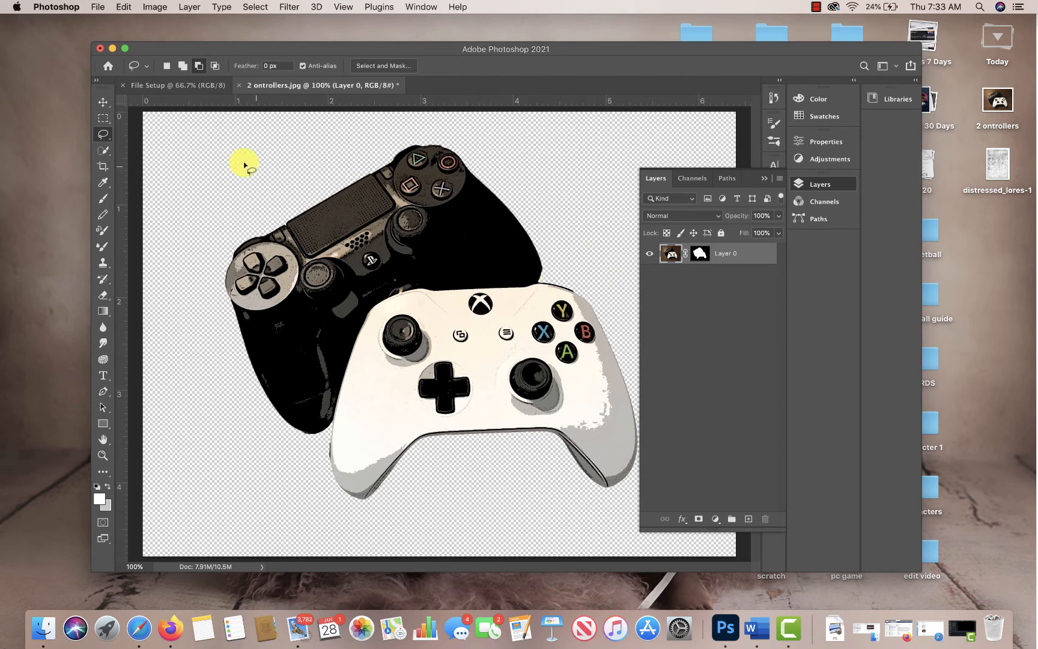
Copy the masked controllers layer into the File Setup document with the Move tool and shift it toward the page's lower left
left_click(103, 101)
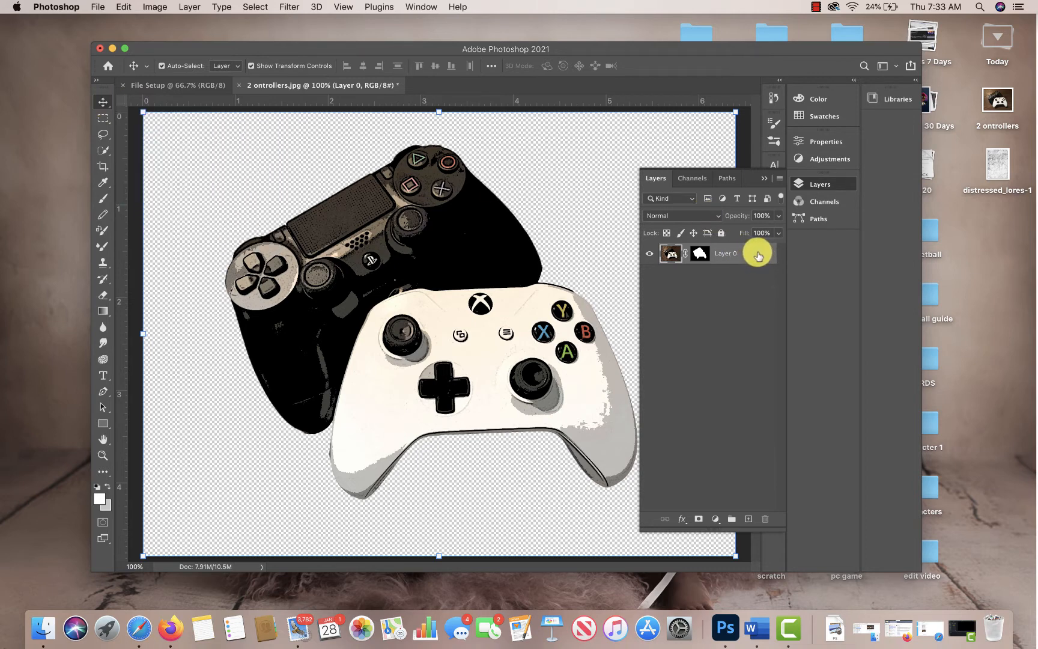
left_click_drag(760, 255, 496, 322)
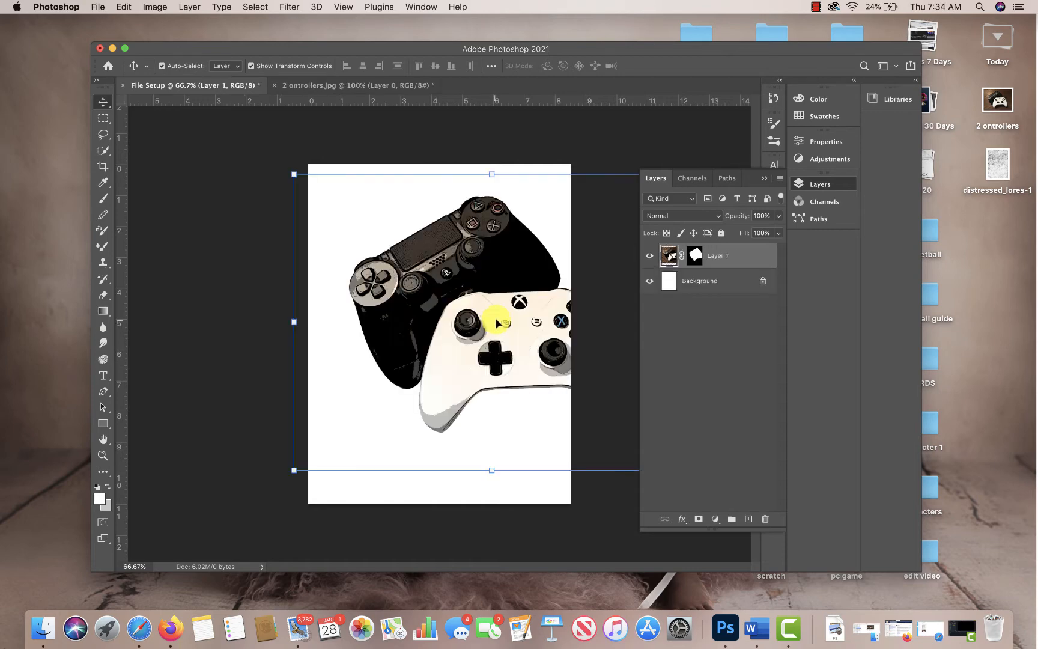
left_click_drag(530, 361, 484, 388)
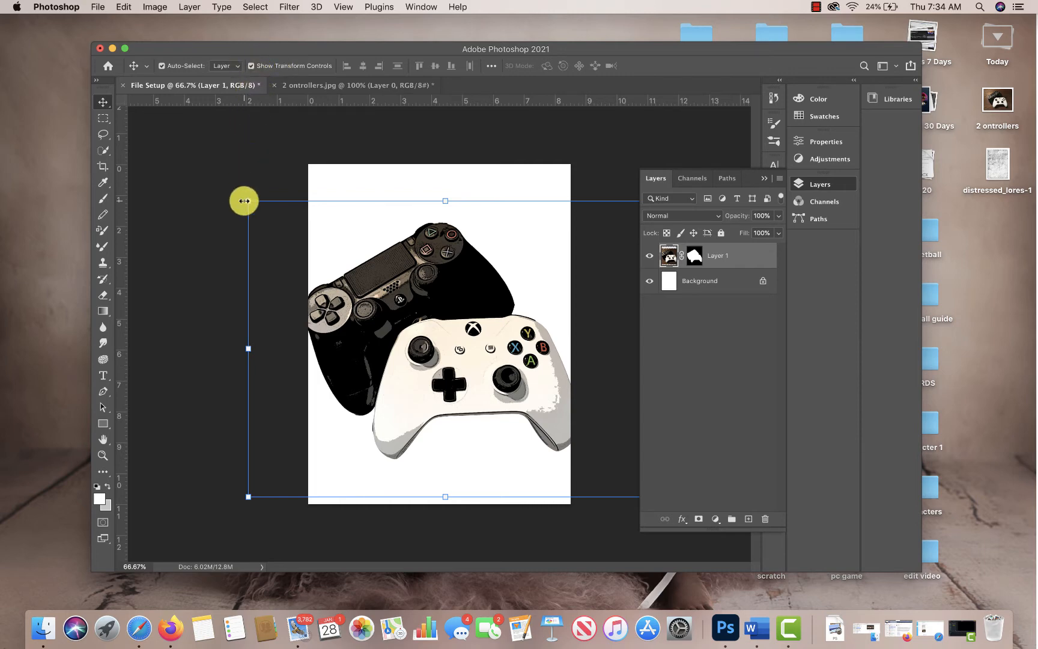
Scale the controllers to about 79% width and 74% height and place them in the lower half of the page
left_click_drag(248, 201, 331, 273)
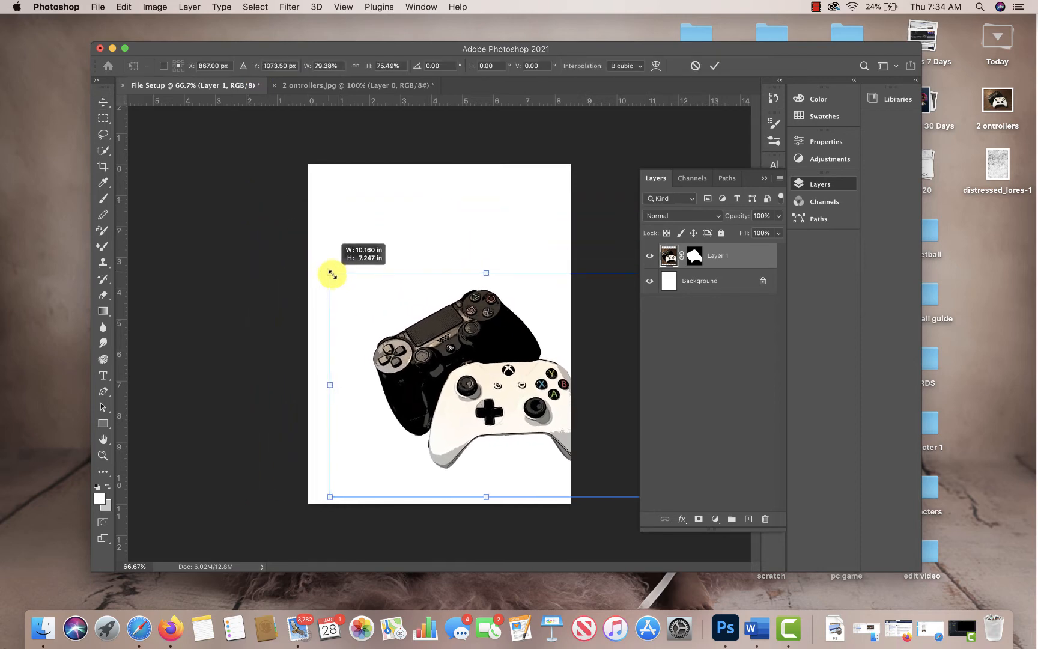
left_click_drag(533, 424, 488, 450)
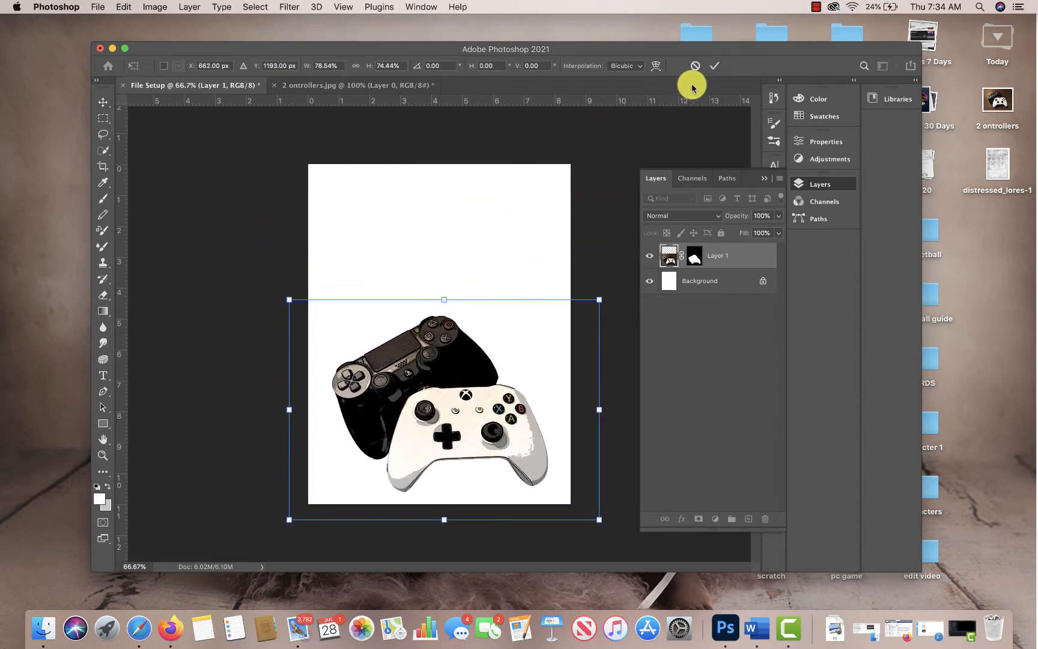
left_click(715, 66)
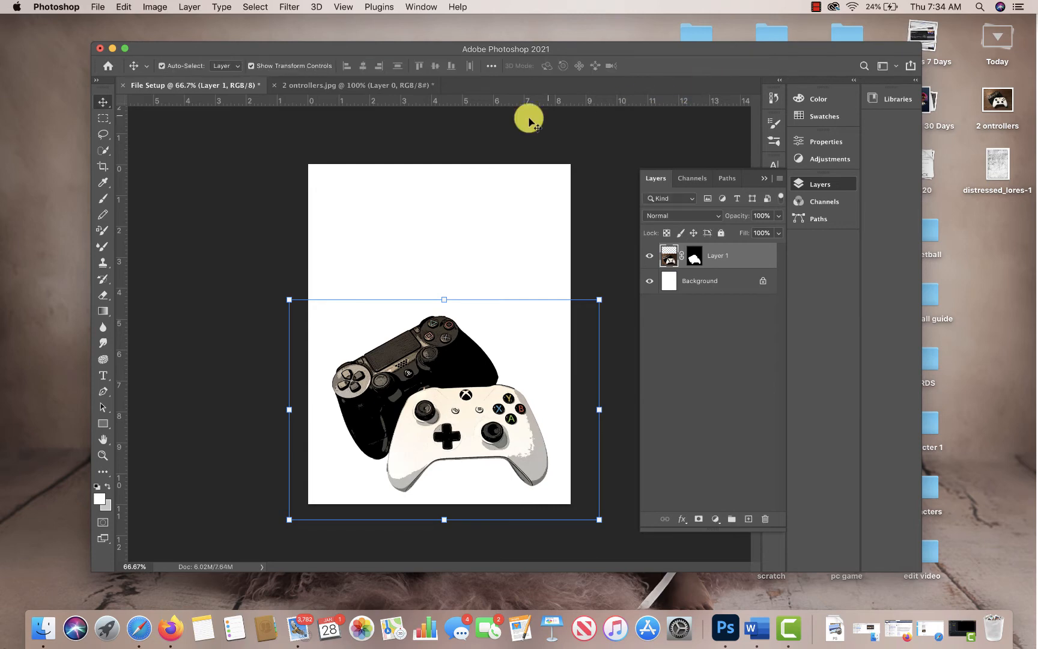
Toggle the Move tool's Show Transform Controls option off and on, ending with it enabled
left_click(248, 66)
left_click(250, 66)
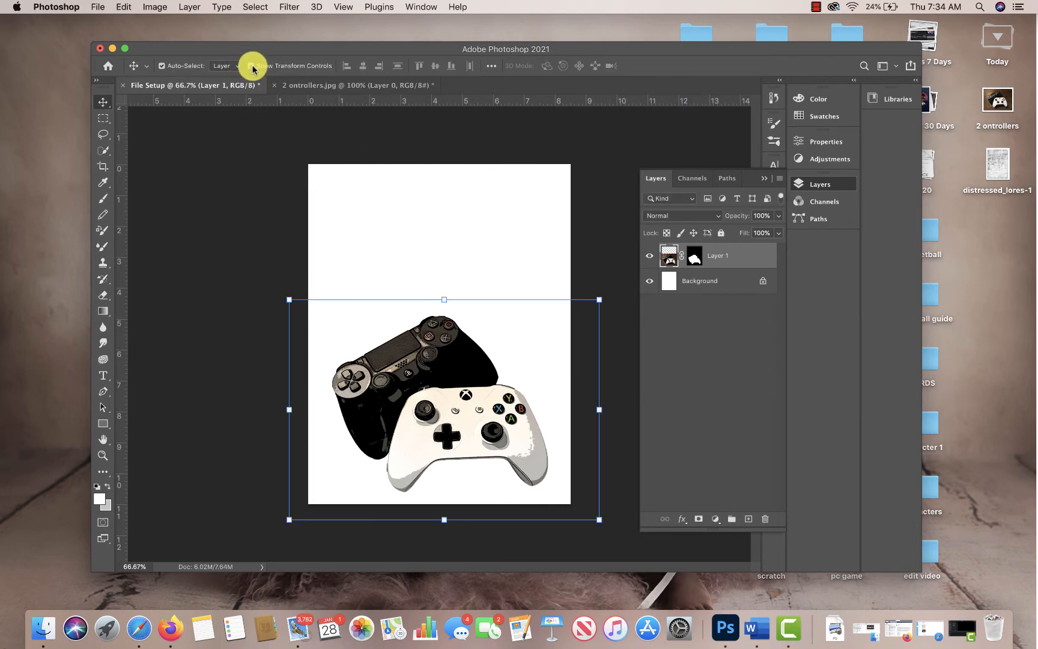
left_click(250, 66)
left_click(252, 67)
left_click(252, 67)
left_click(252, 68)
left_click(252, 67)
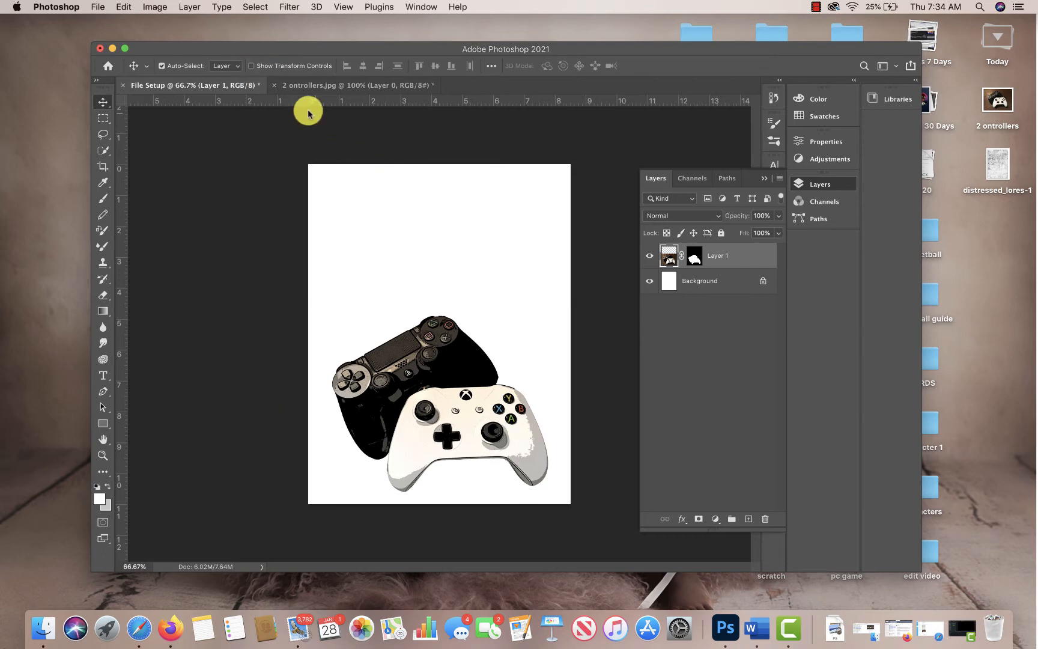
left_click(252, 68)
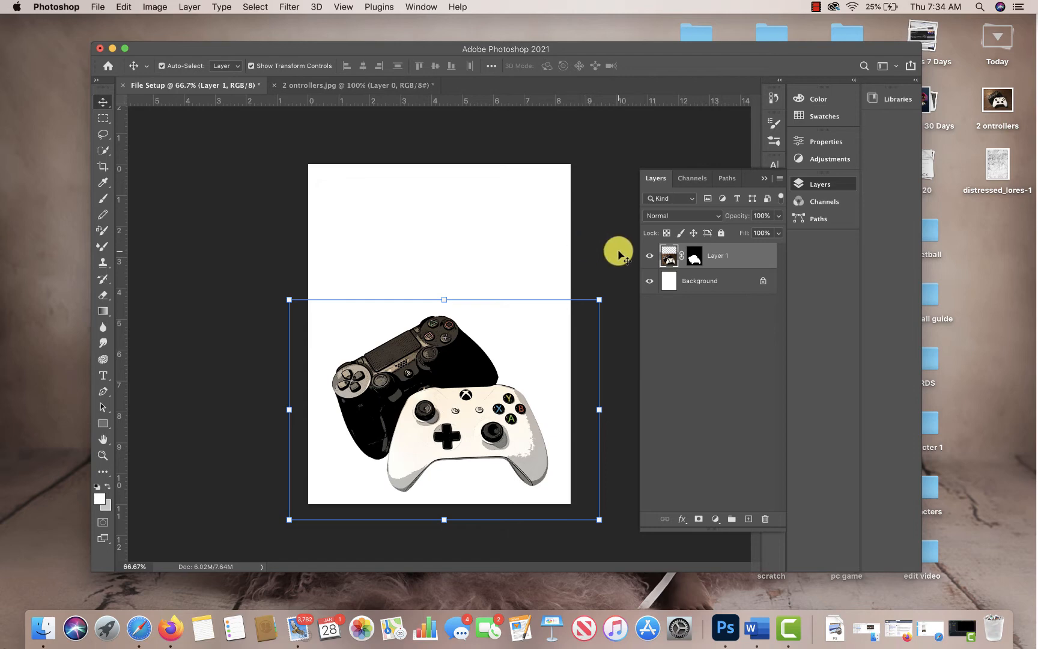
Place the distressed_lores-1 JPEG from the Desktop as an embedded image above the controllers layer
left_click(99, 7)
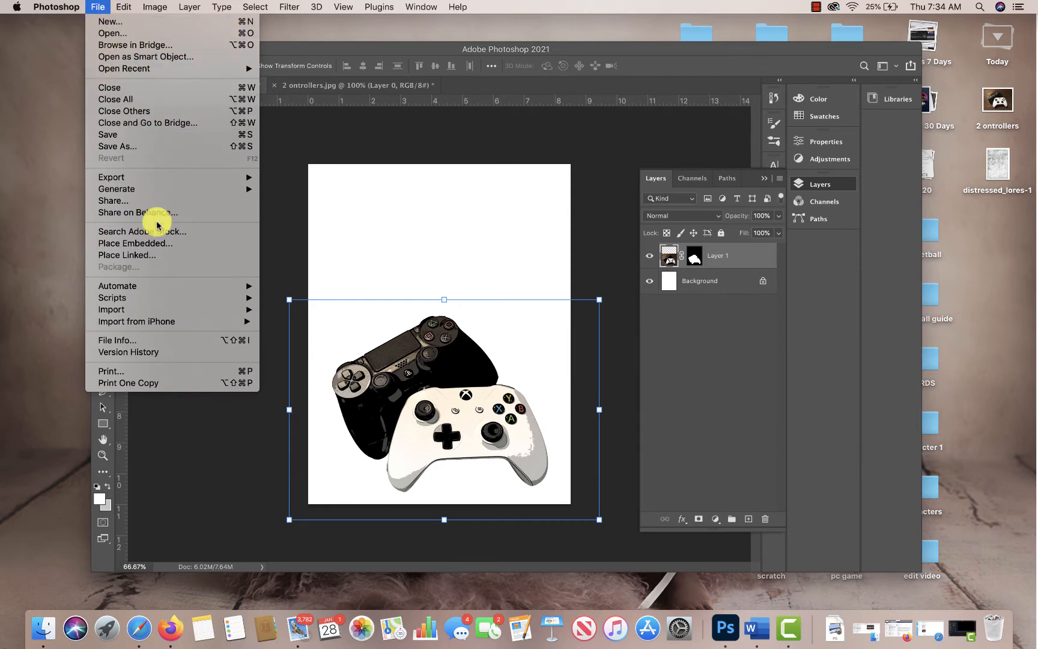
left_click(163, 244)
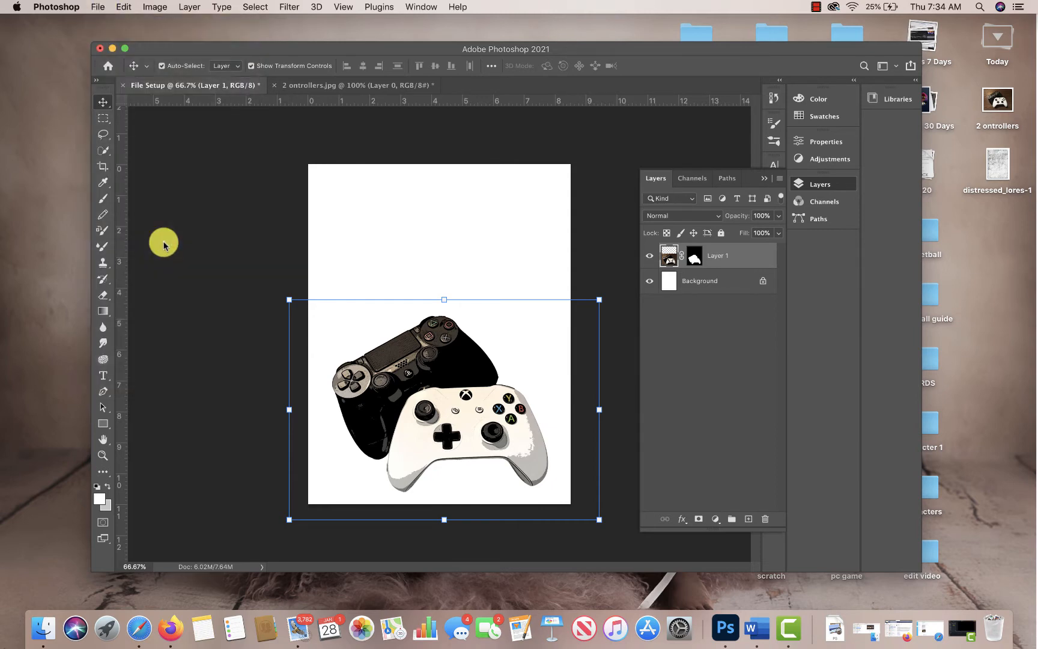
left_click(312, 115)
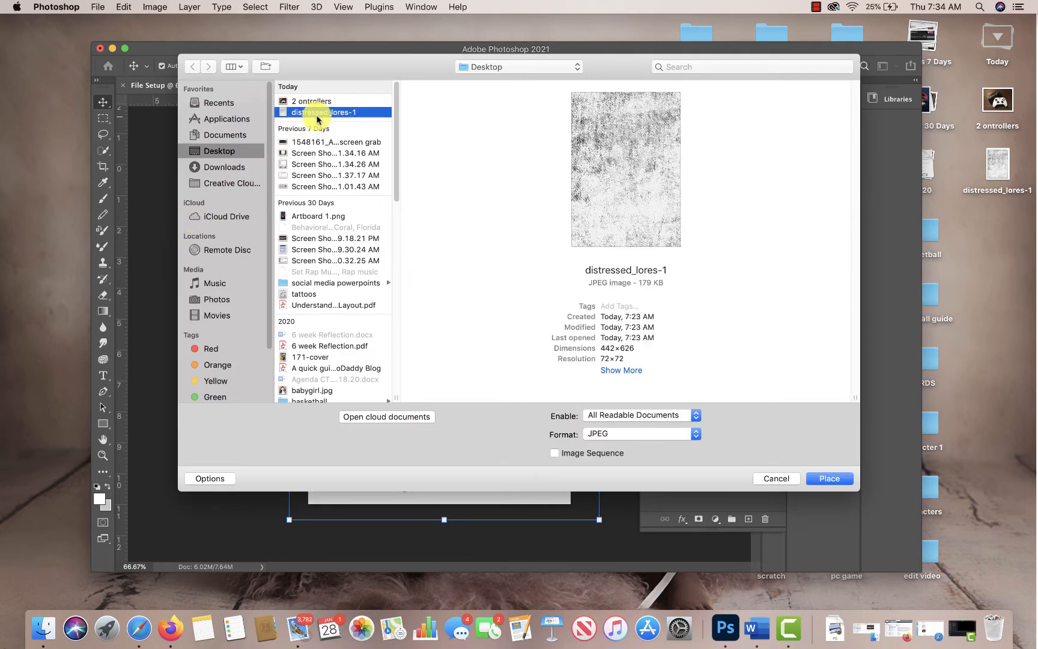
left_click(827, 481)
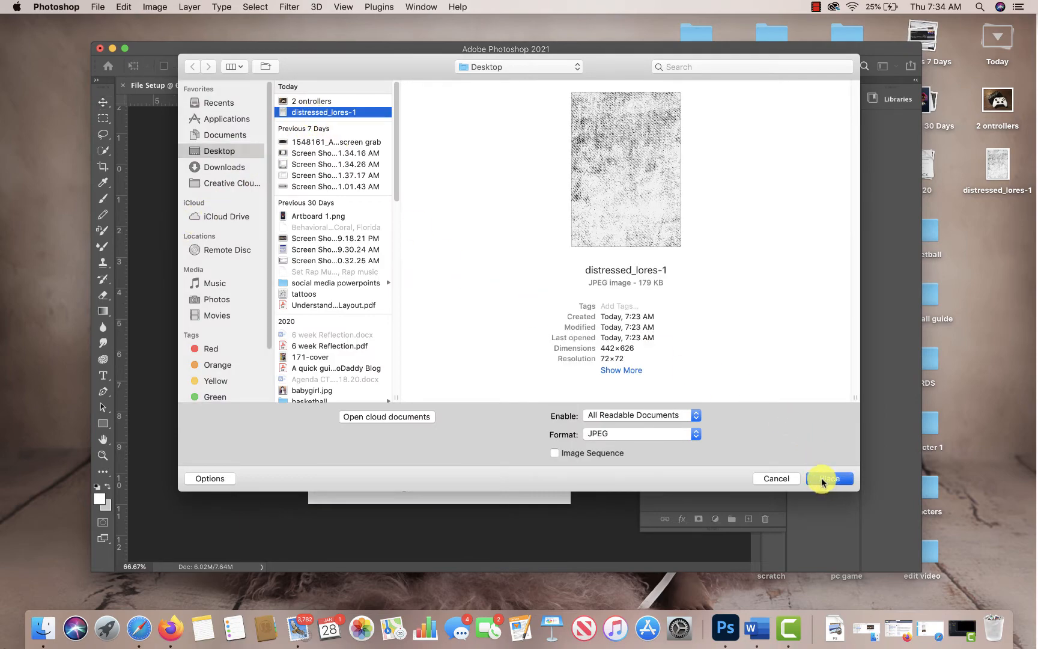
Align the distressed texture to the page's upper-left corner and stretch it to about 140% width and 127% height, covering the page
left_click_drag(485, 332, 452, 298)
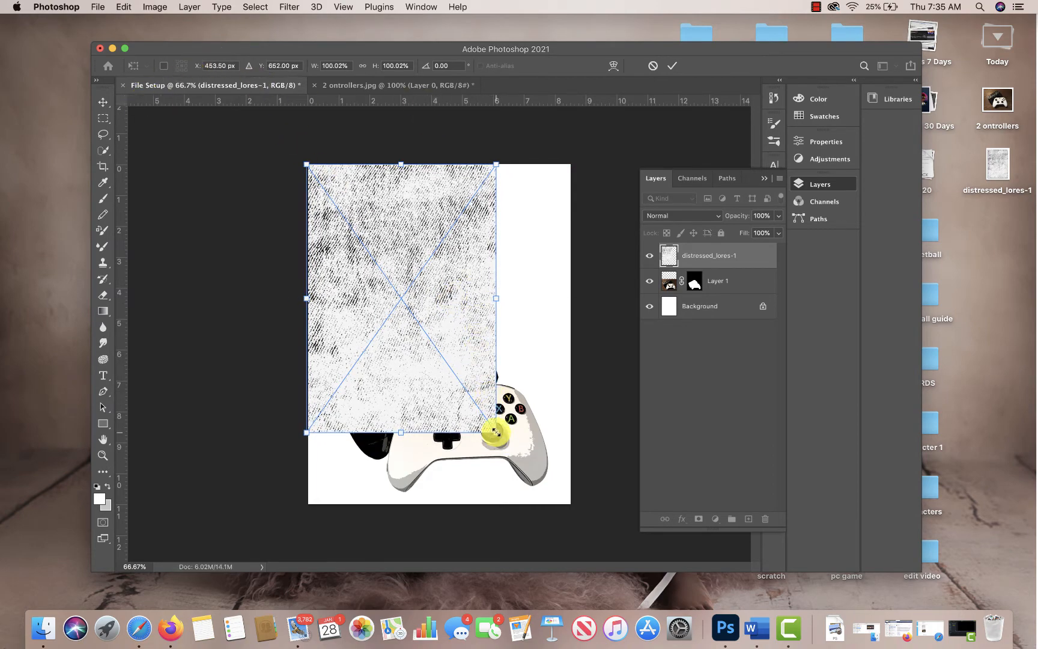
left_click_drag(496, 432, 572, 503)
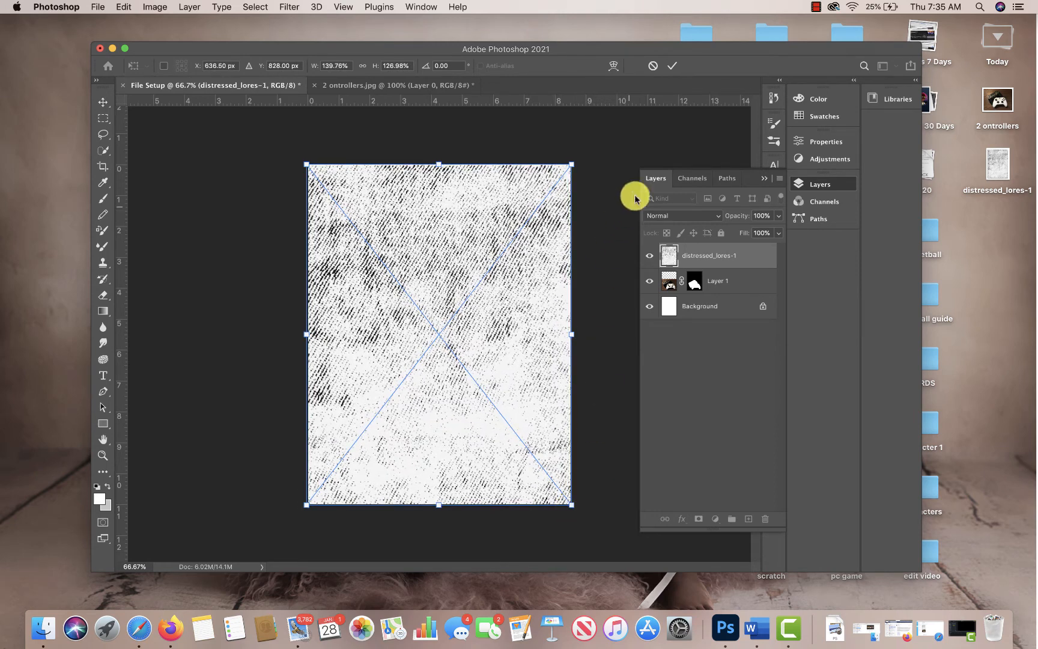
left_click(670, 69)
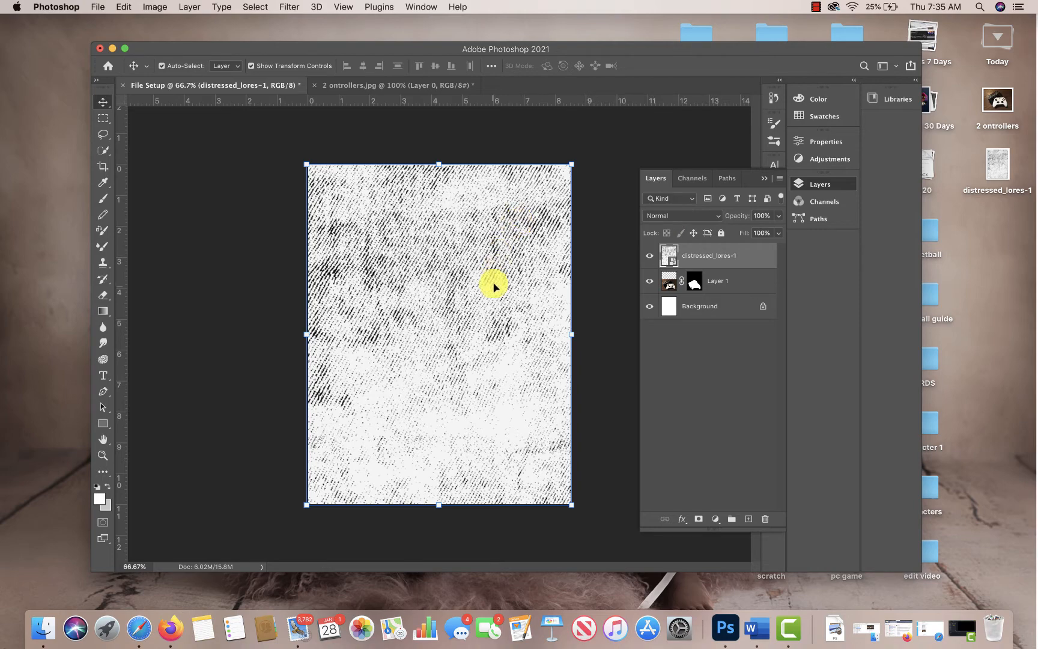
Preview blending modes for the distressed_lores-1 layer and set it to Color Burn
left_click(676, 216)
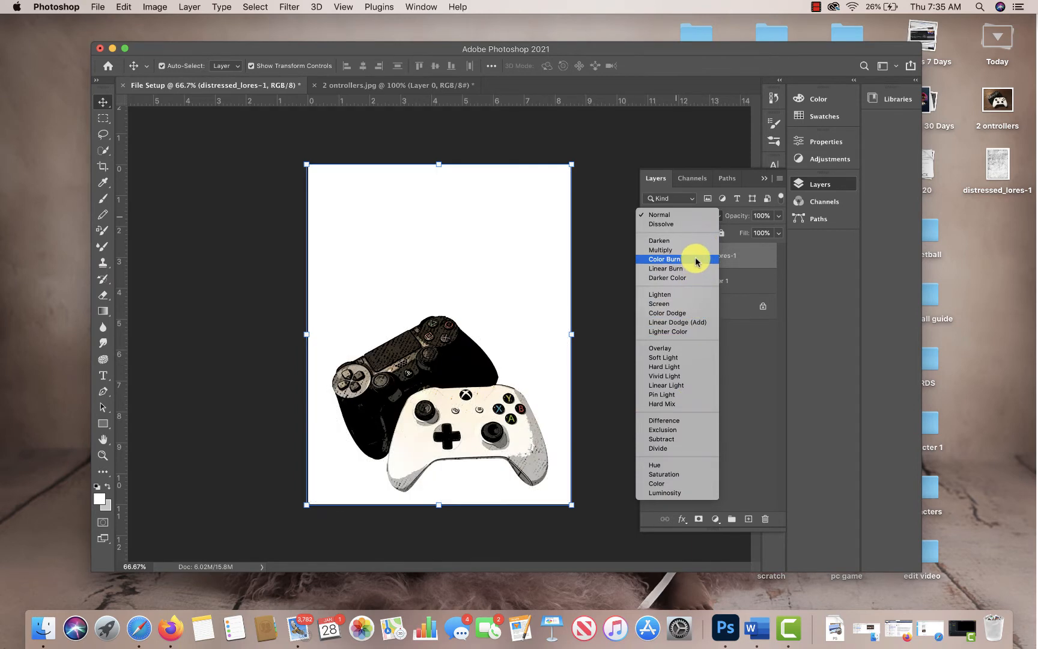
left_click(697, 262)
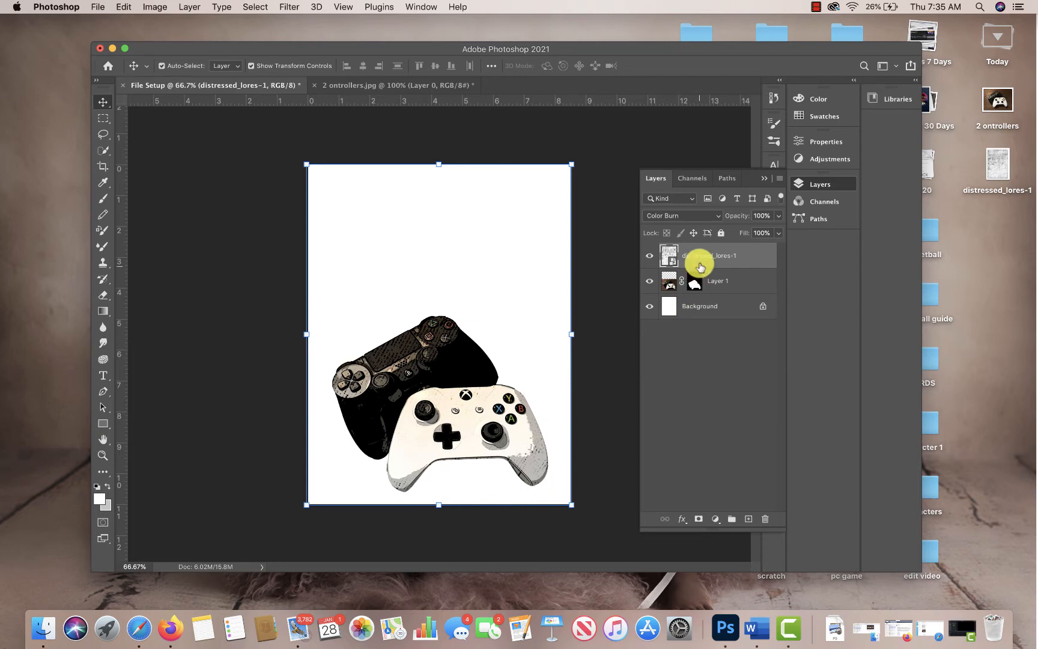
left_click(694, 217)
left_click(691, 216)
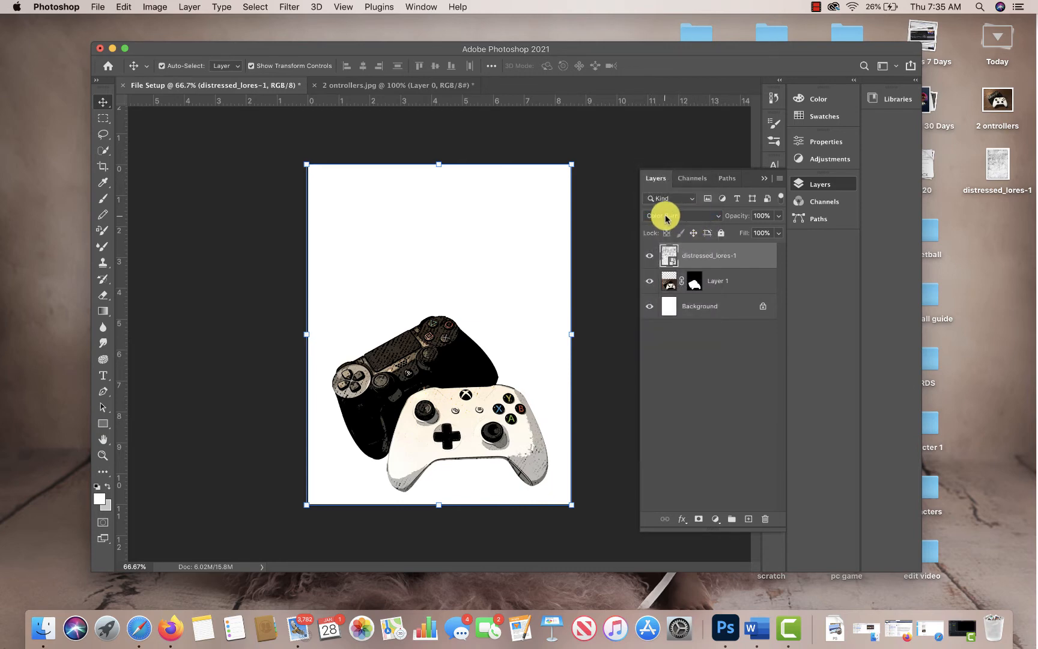
left_click(671, 215)
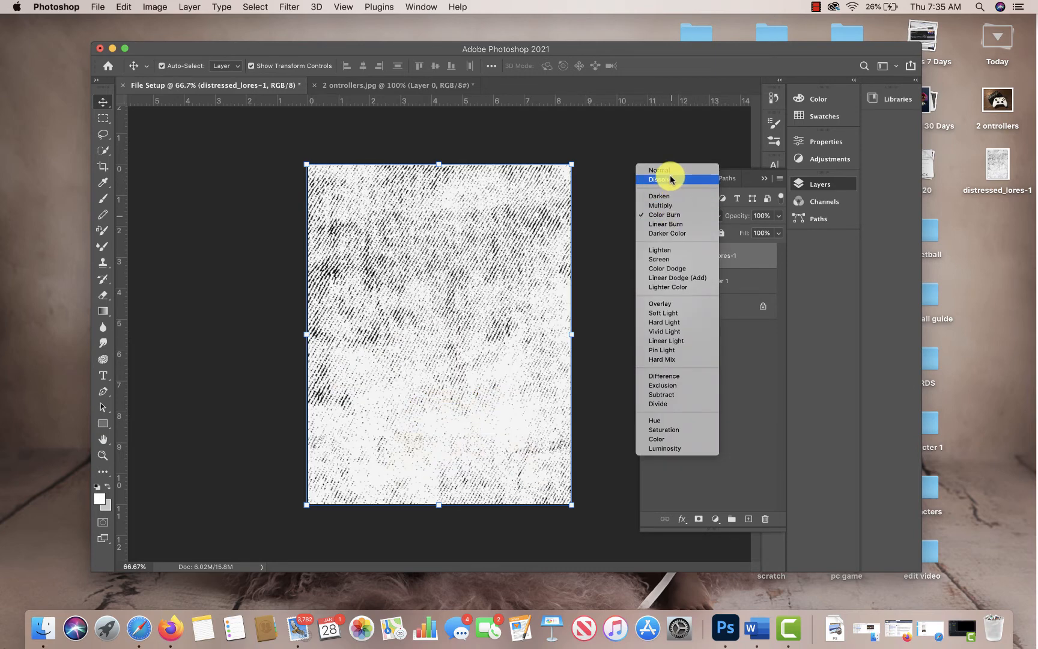
left_click(674, 214)
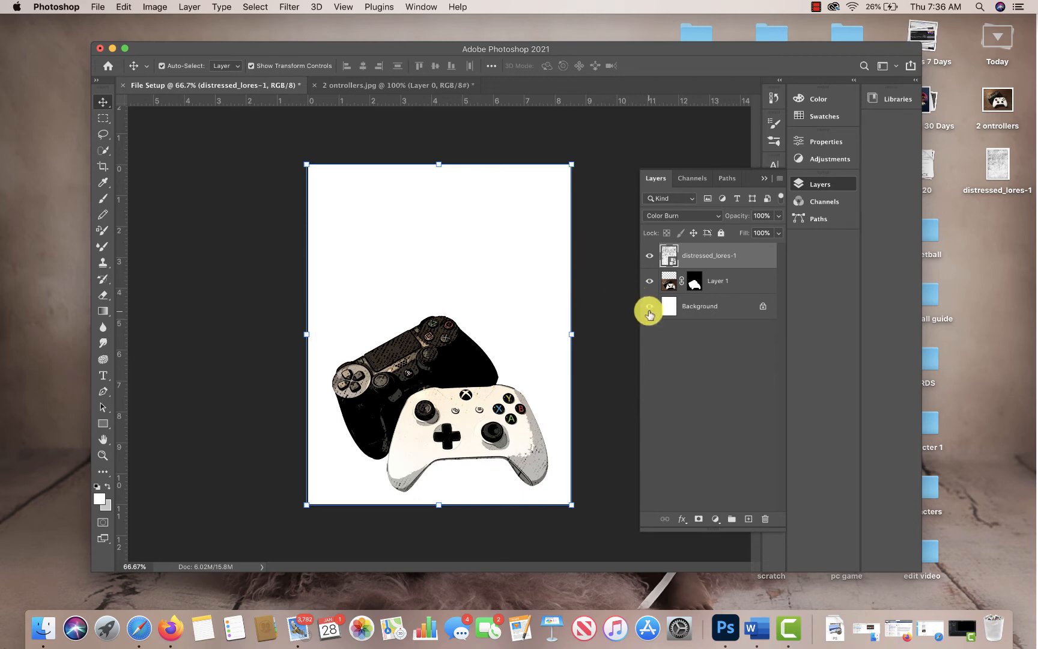
Add a Gradient fill layer directly above the Background layer
left_click(703, 311)
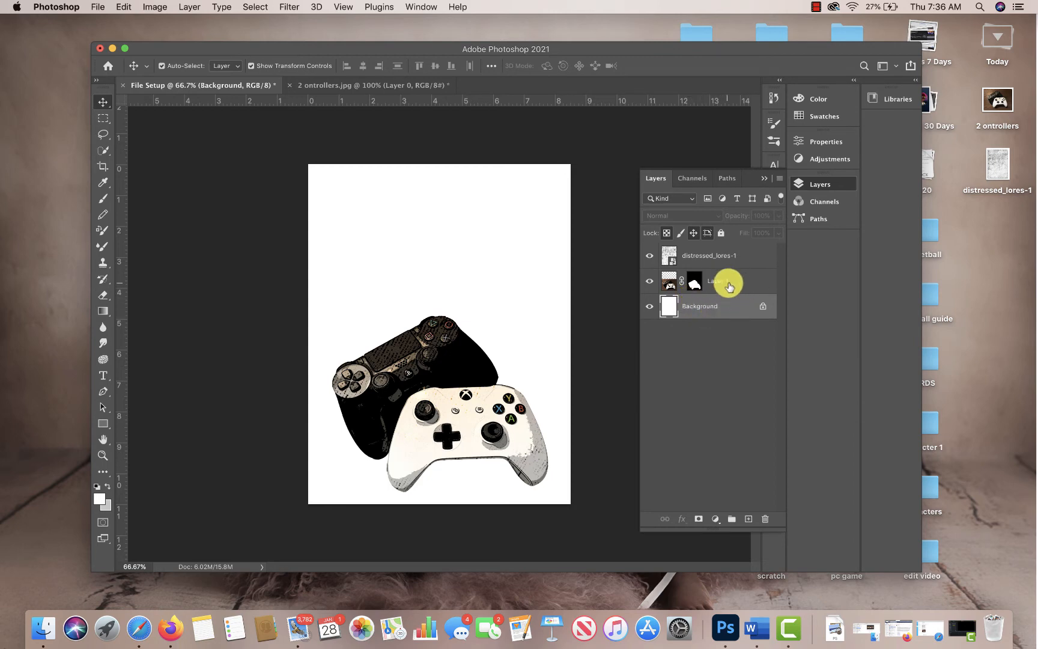
left_click(715, 519)
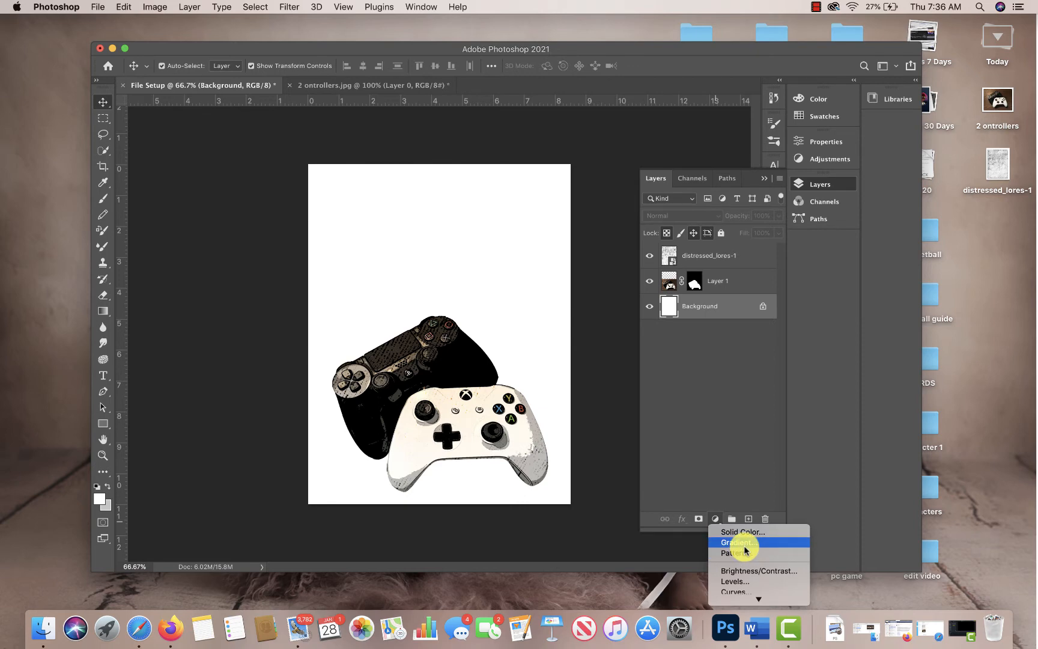
left_click(736, 542)
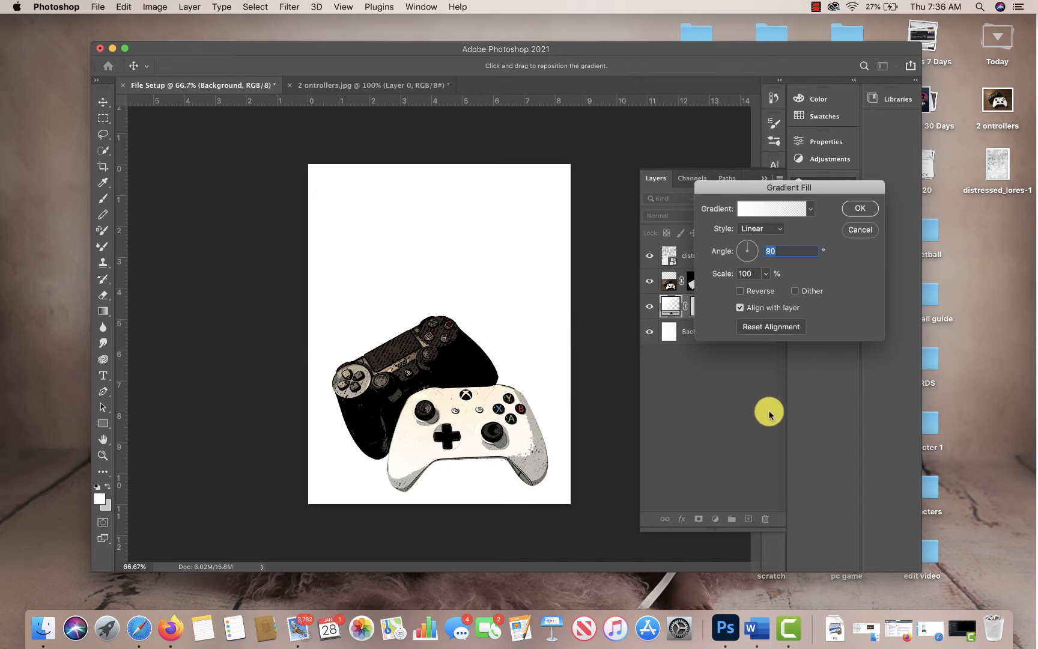
left_click_drag(750, 189, 673, 203)
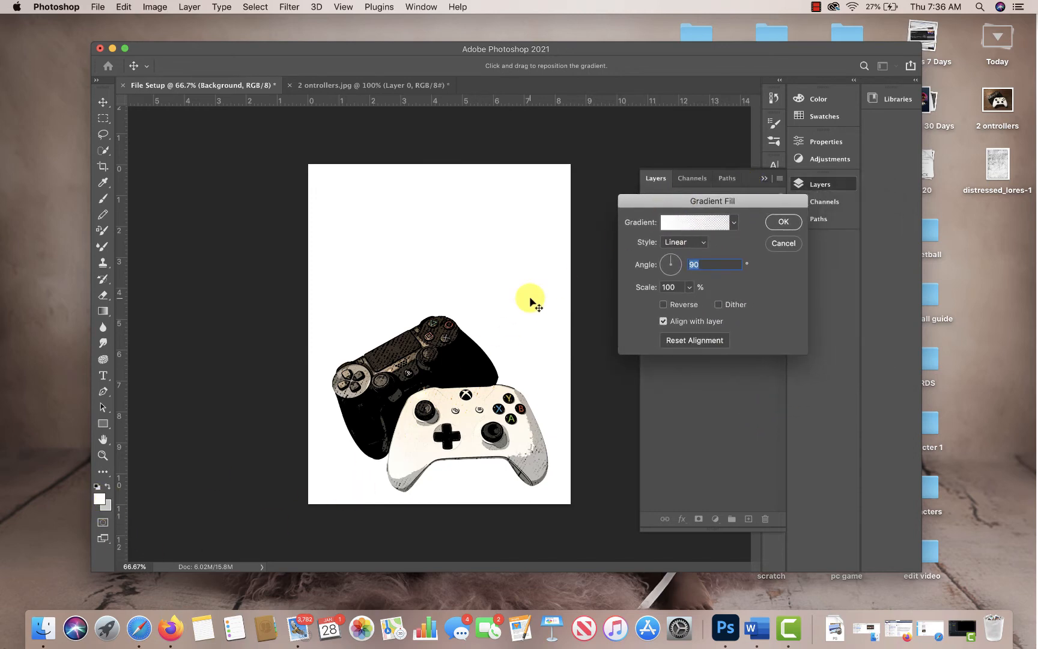
Apply the Red_01 preset from the Reds gradient group to the gradient fill
left_click(712, 227)
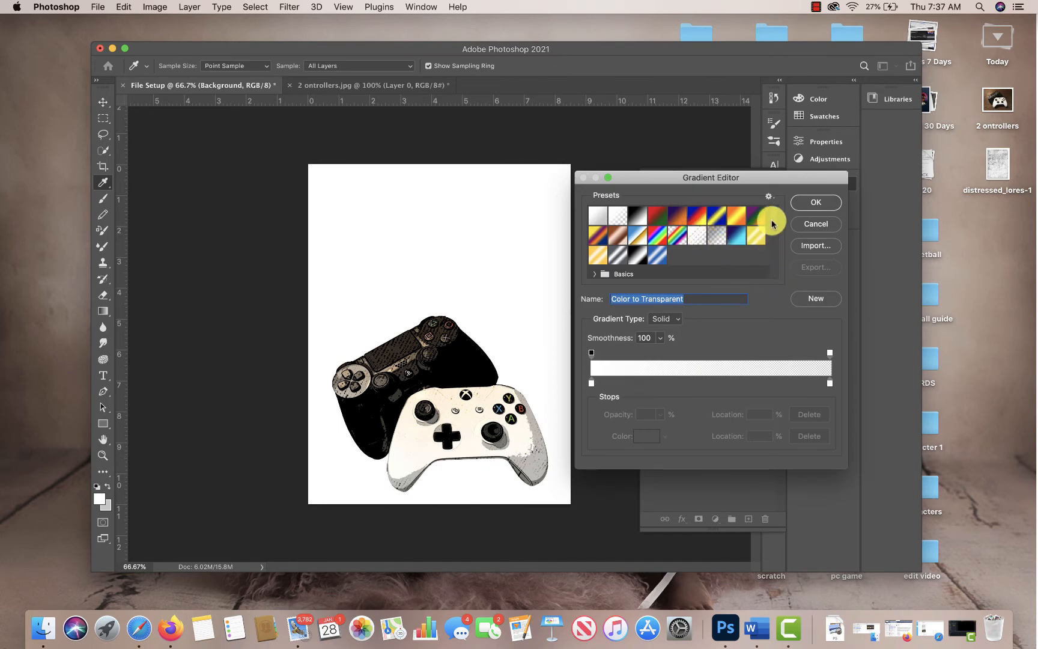
left_click_drag(772, 214, 772, 243)
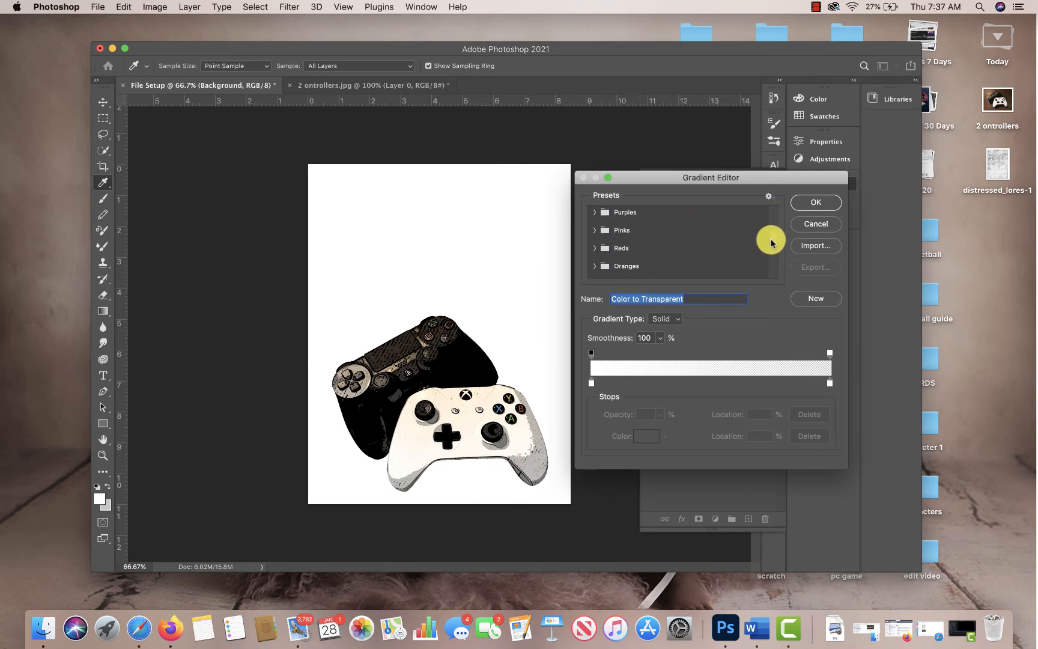
left_click(593, 248)
scroll(769, 237, "down", 2)
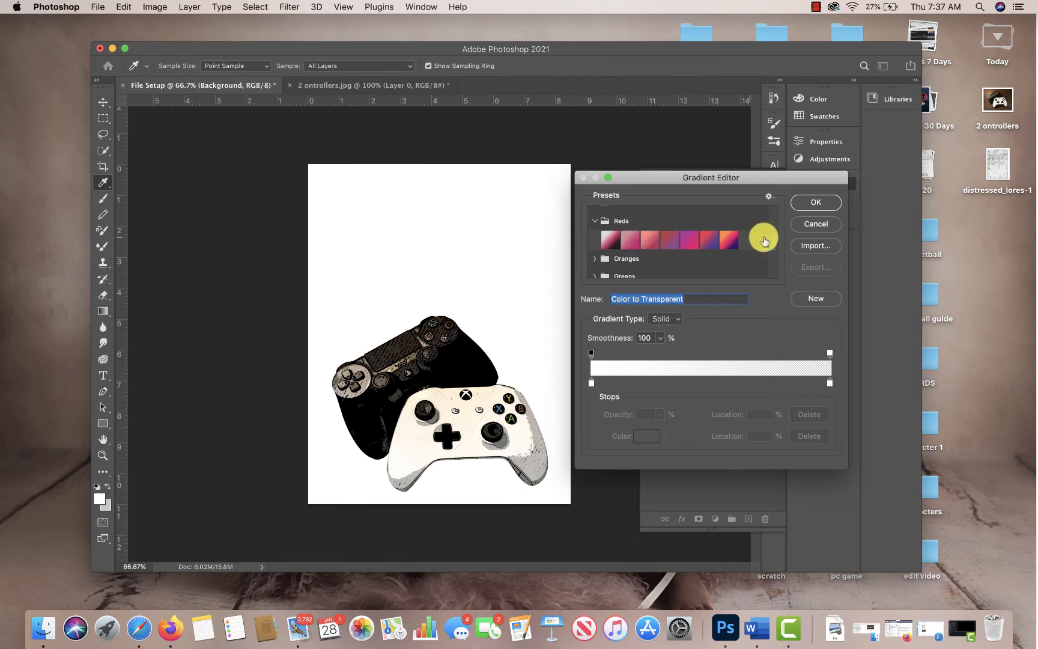
left_click(611, 241)
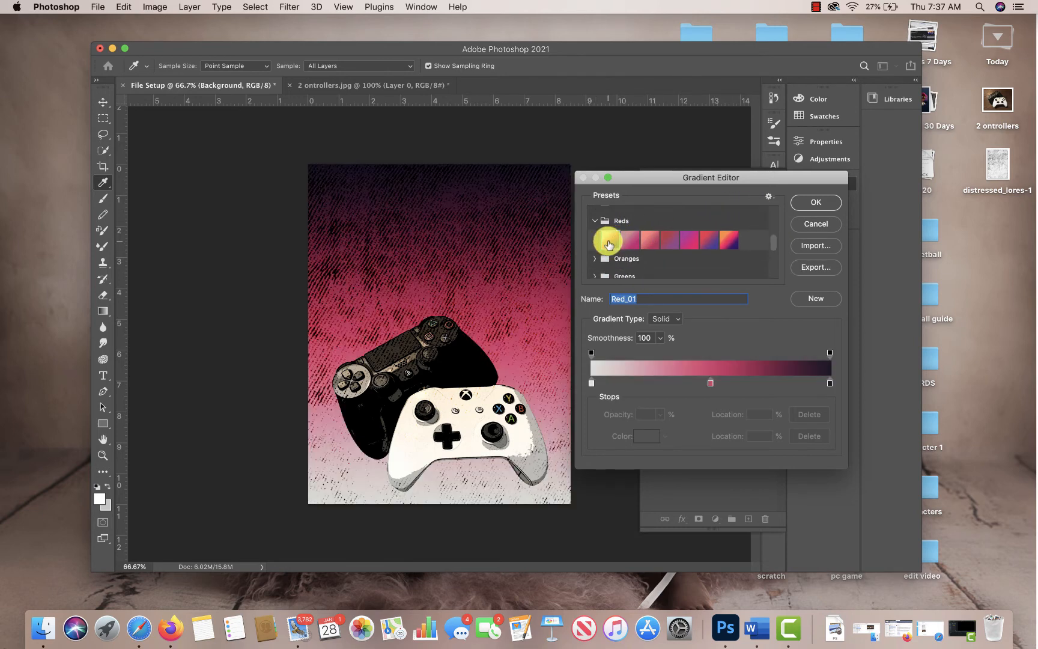
left_click(807, 208)
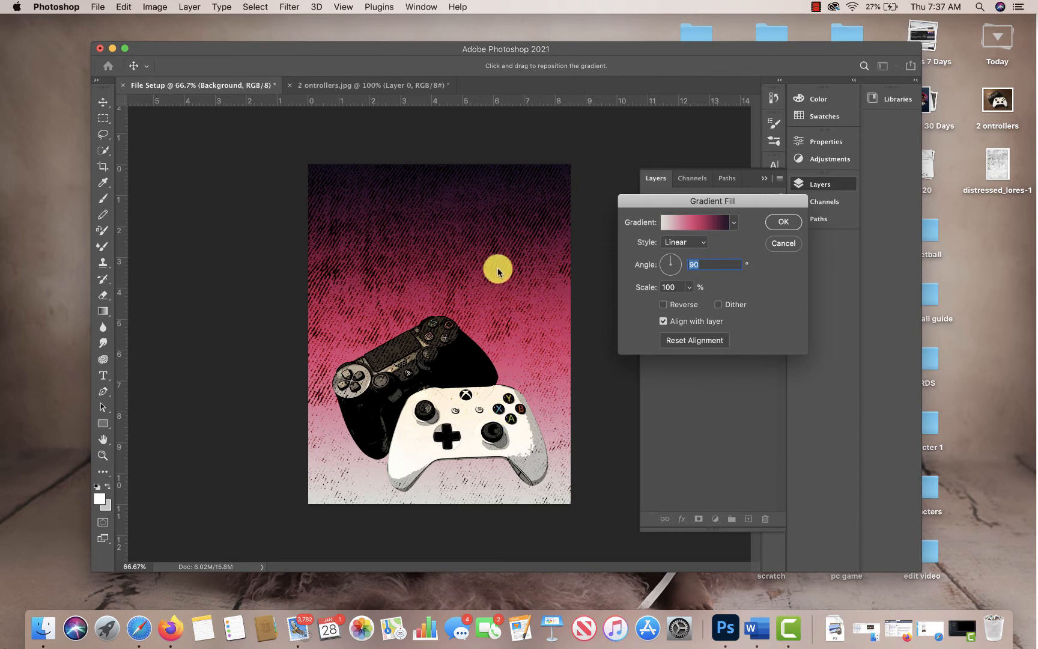
Set the gradient fill's style to Radial and apply it
left_click(698, 243)
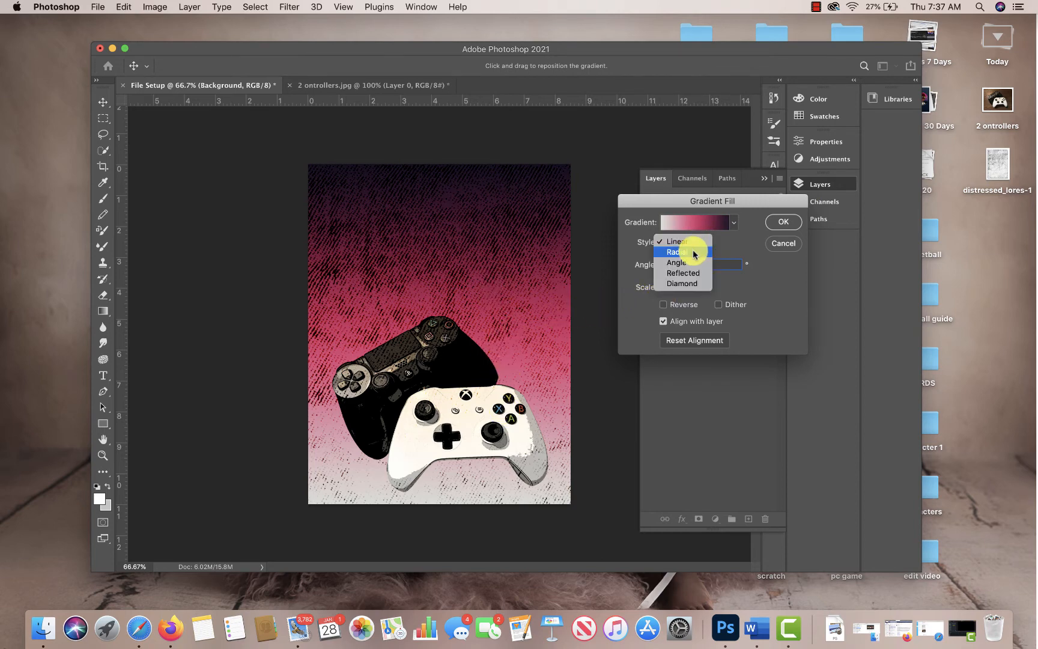
left_click(694, 254)
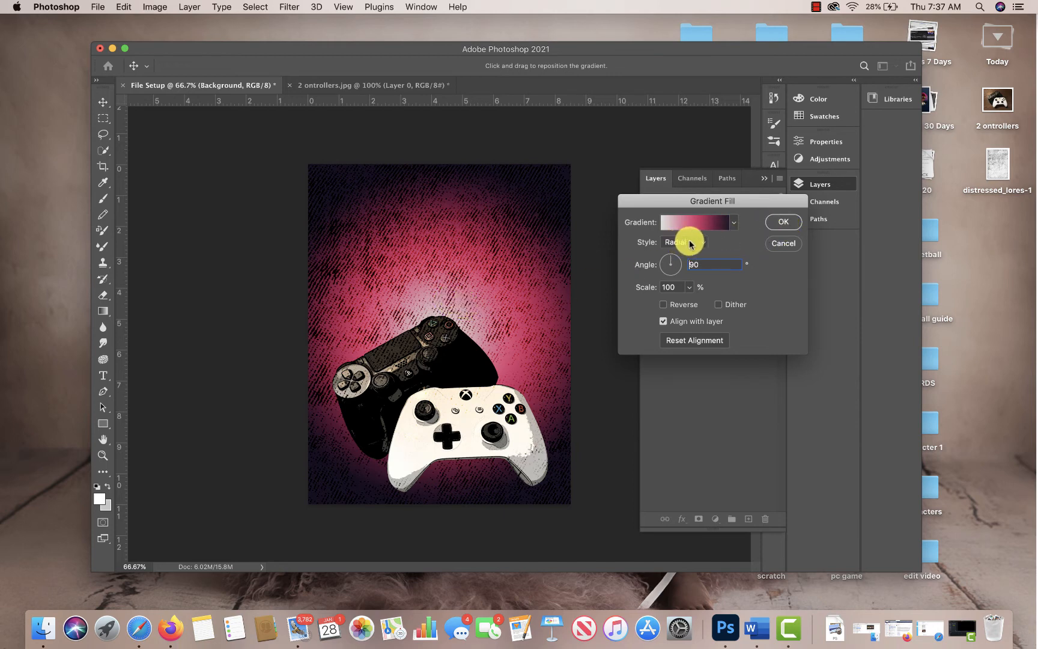
left_click(783, 222)
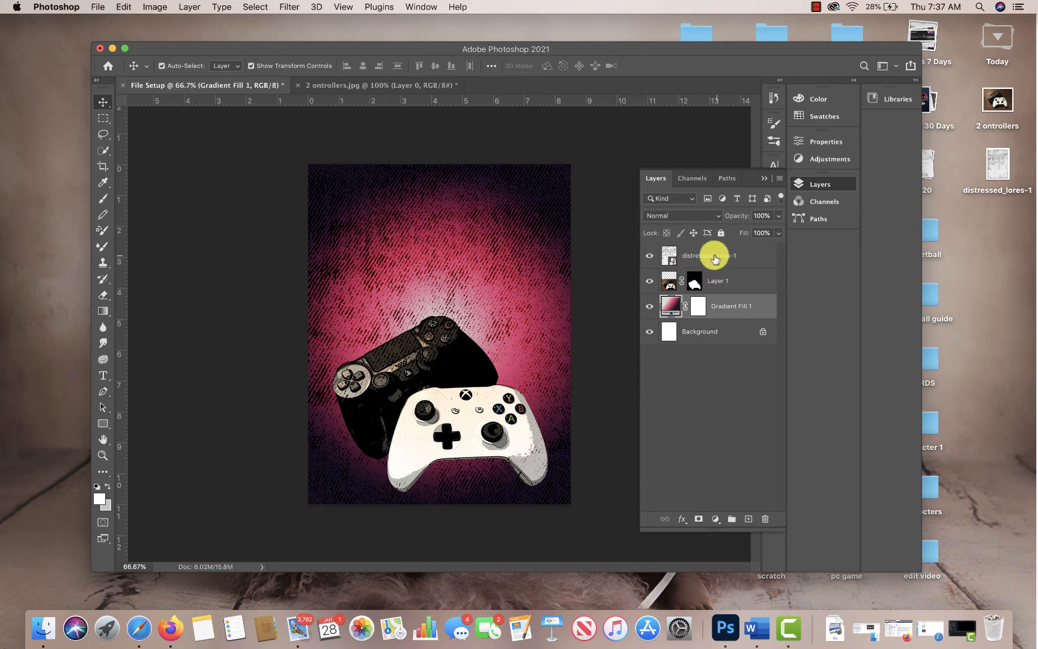
Move the distressed_lores-1 layer beneath the controllers layer so the texture affects only the background
left_click_drag(719, 259, 719, 293)
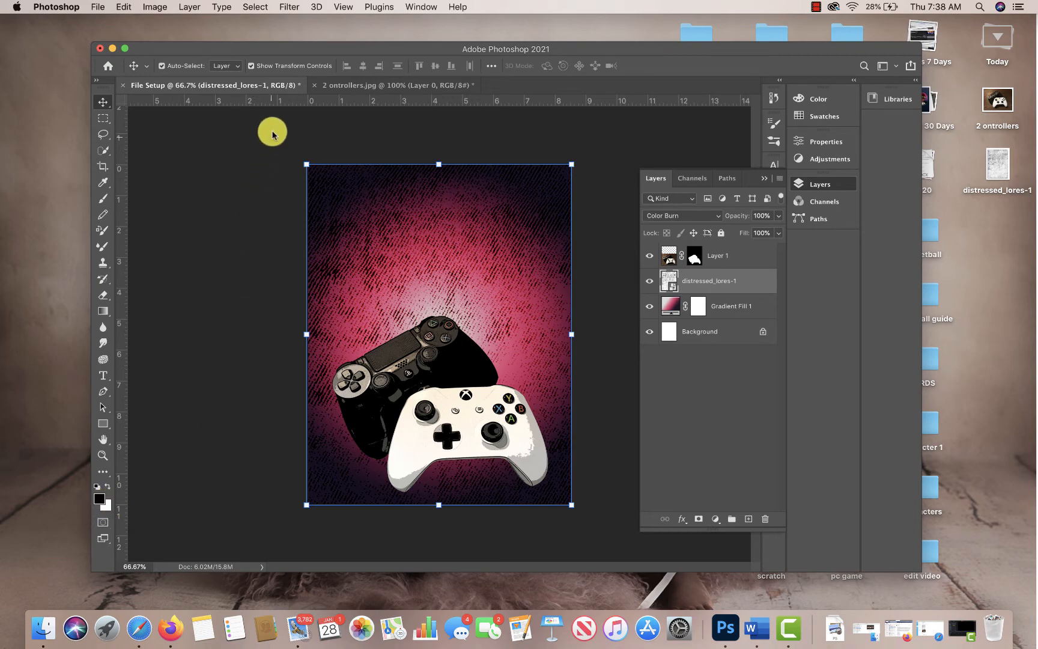
left_click(315, 7)
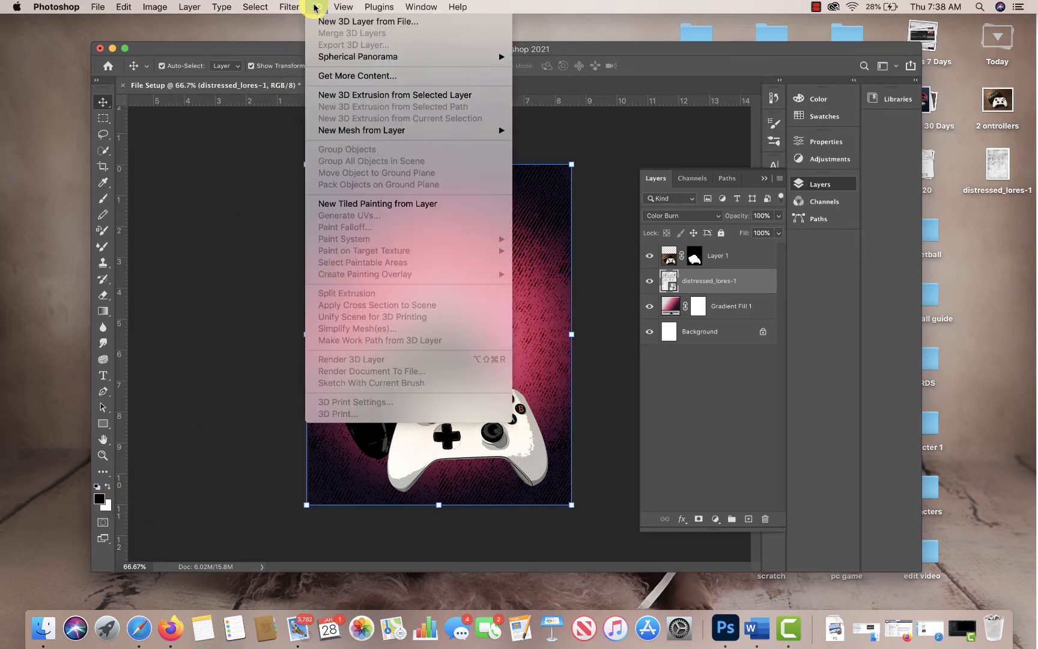
left_click(315, 7)
left_click(311, 8)
left_click(311, 7)
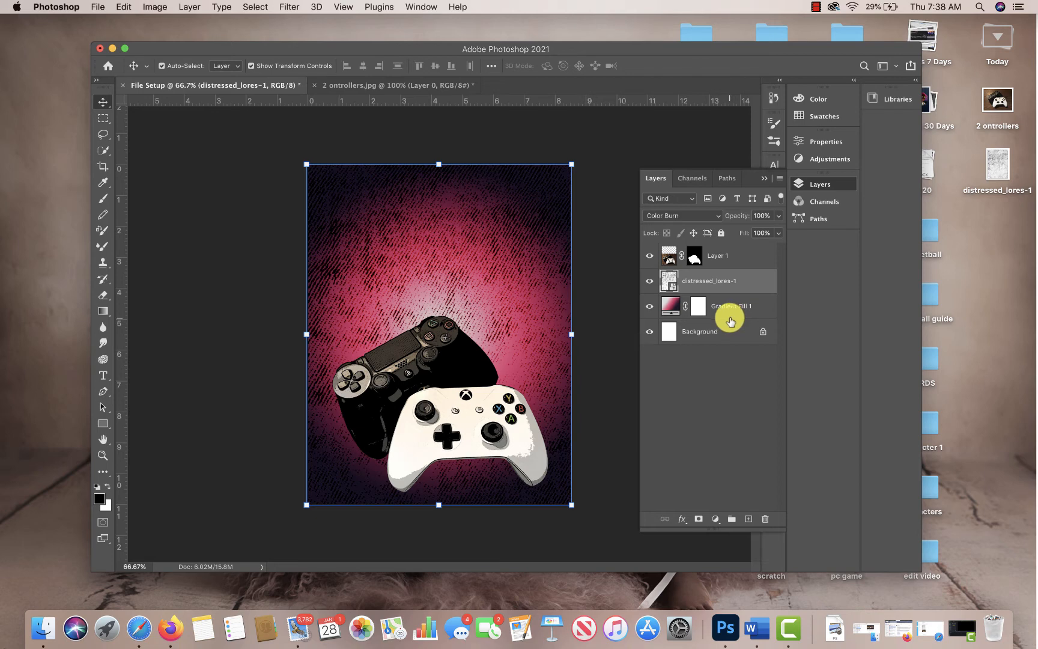
Rename the controllers layer, Layer 1, as Controller
left_click(733, 265)
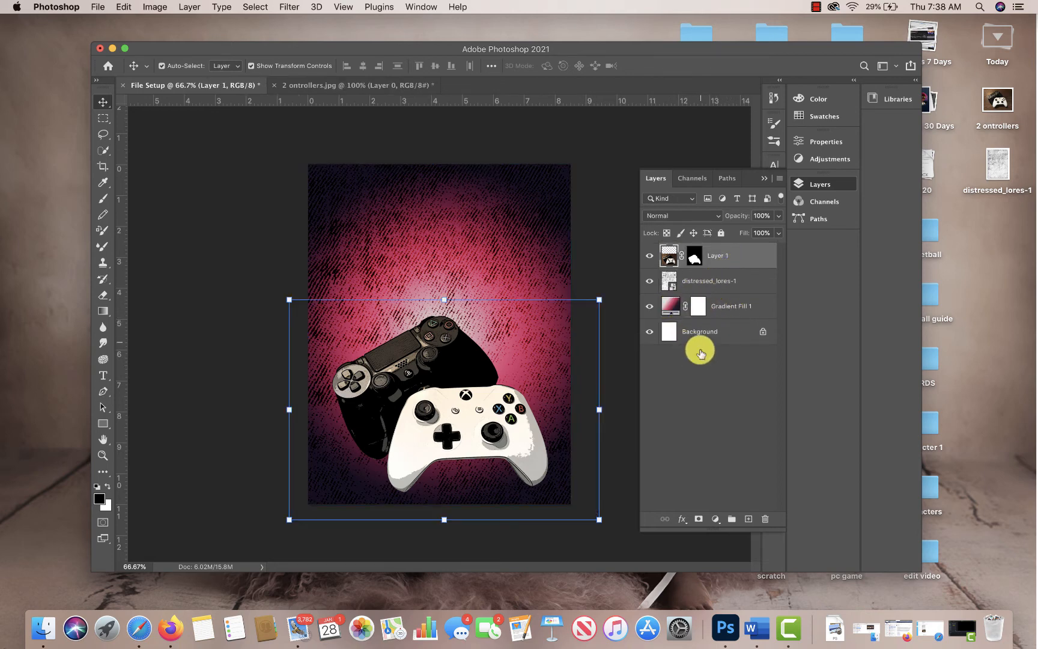
double_click(721, 254)
type("Controller")
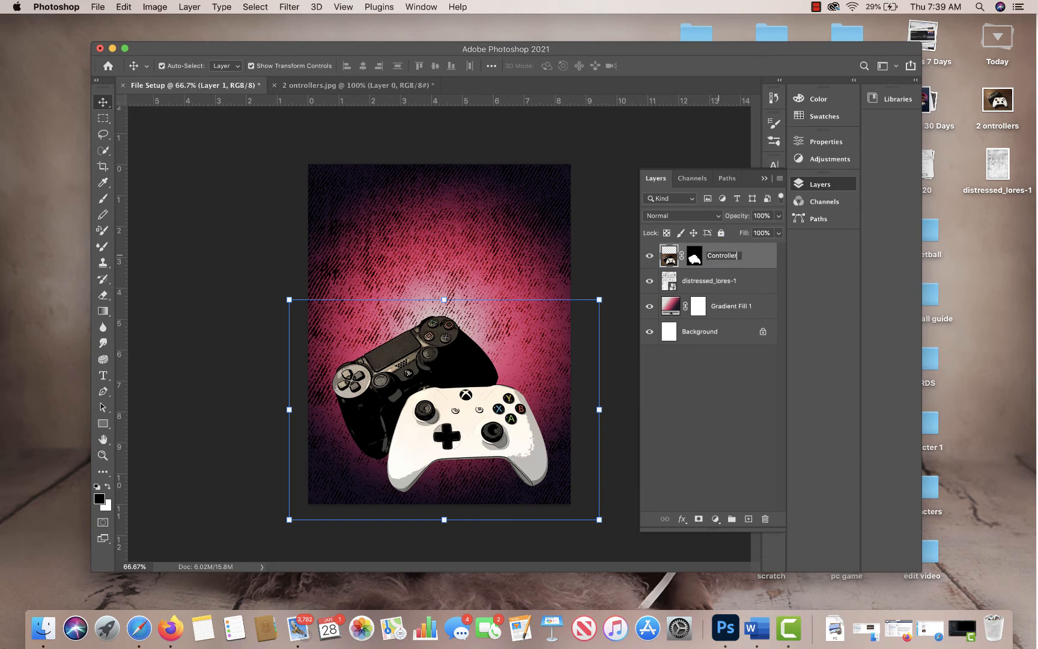
left_click(715, 355)
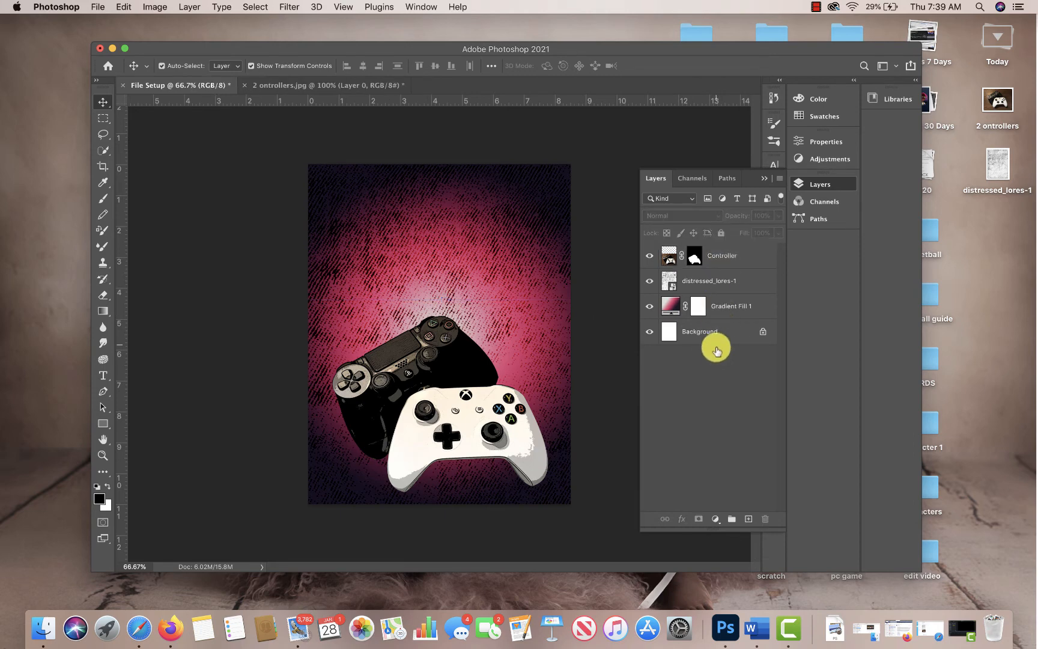
Create a new empty layer above the Controller layer and name it Stroke
left_click(719, 258)
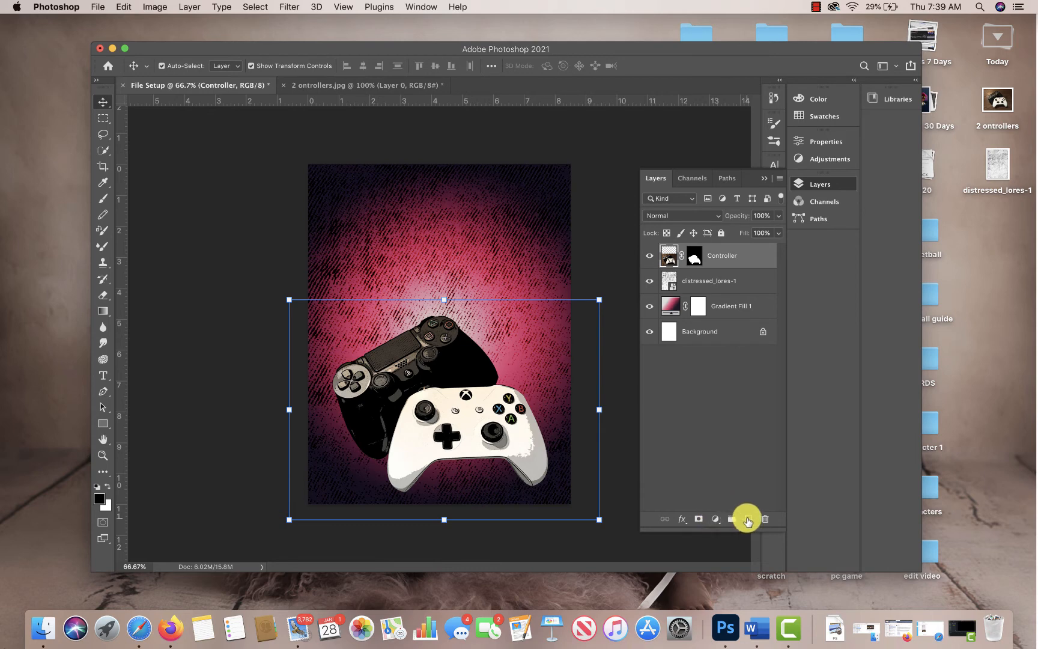
left_click(748, 520)
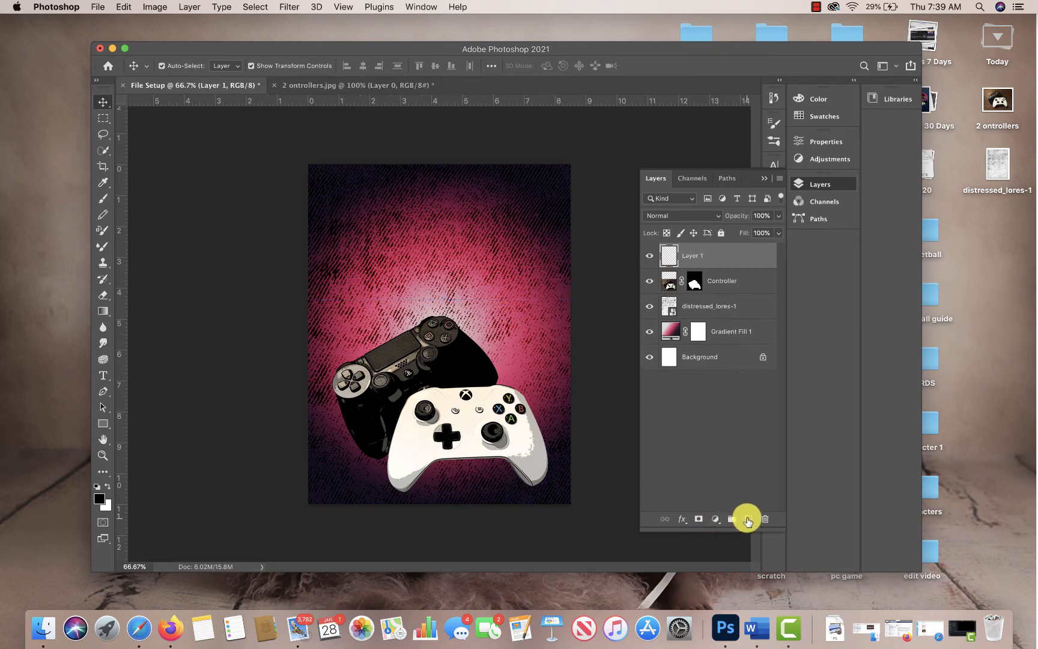
double_click(694, 256)
type("S")
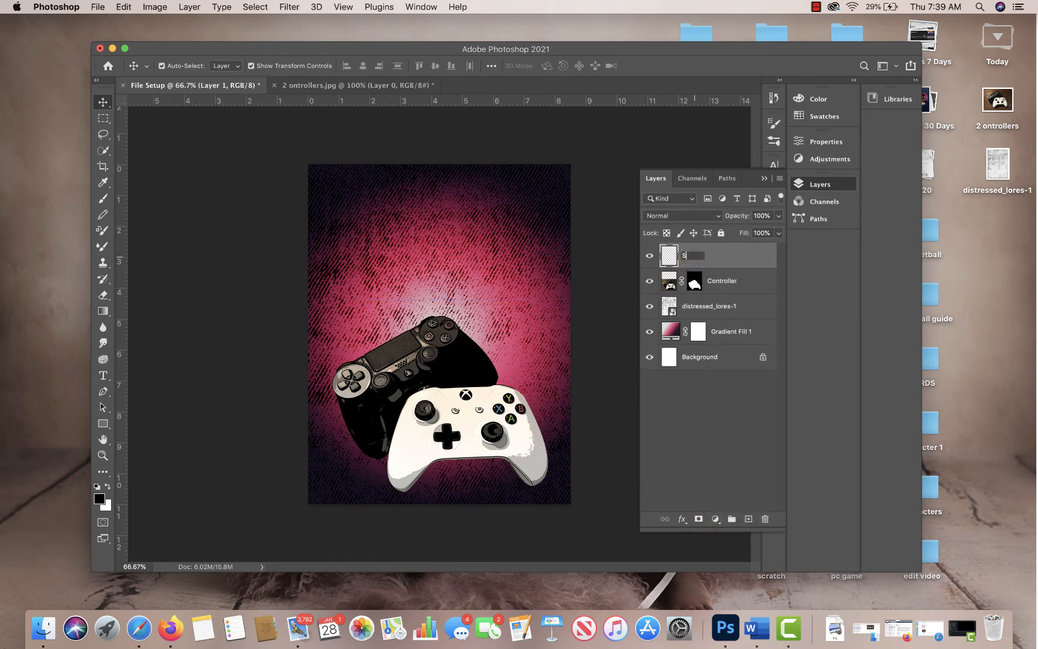
type("troke")
left_click(737, 424)
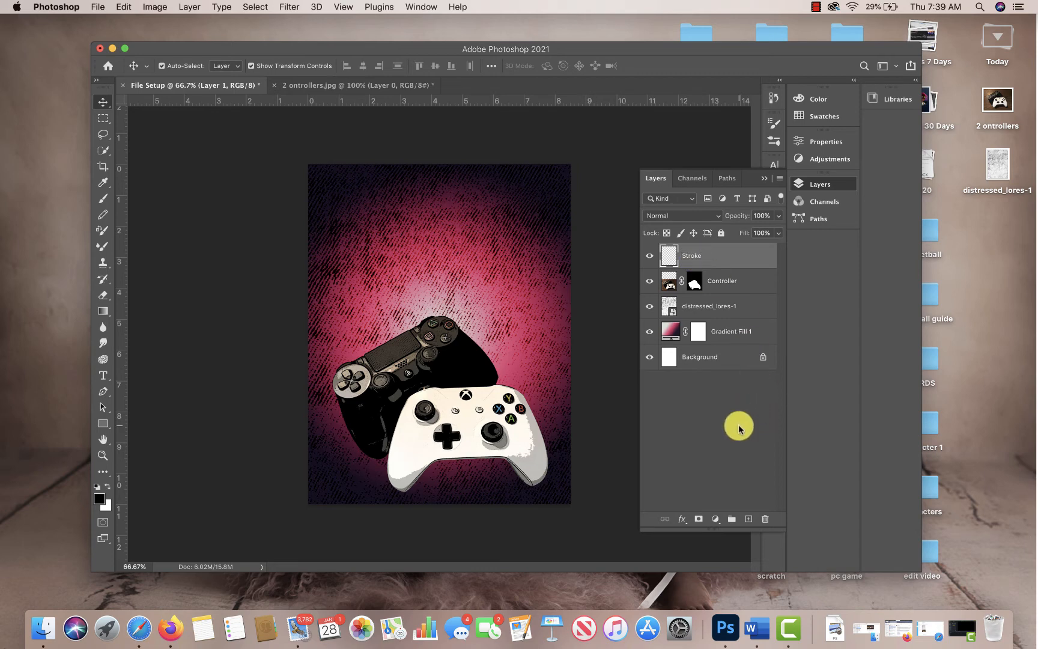
Fill the Stroke layer with the white background color and switch to the Rectangular Marquee tool
left_click(705, 253)
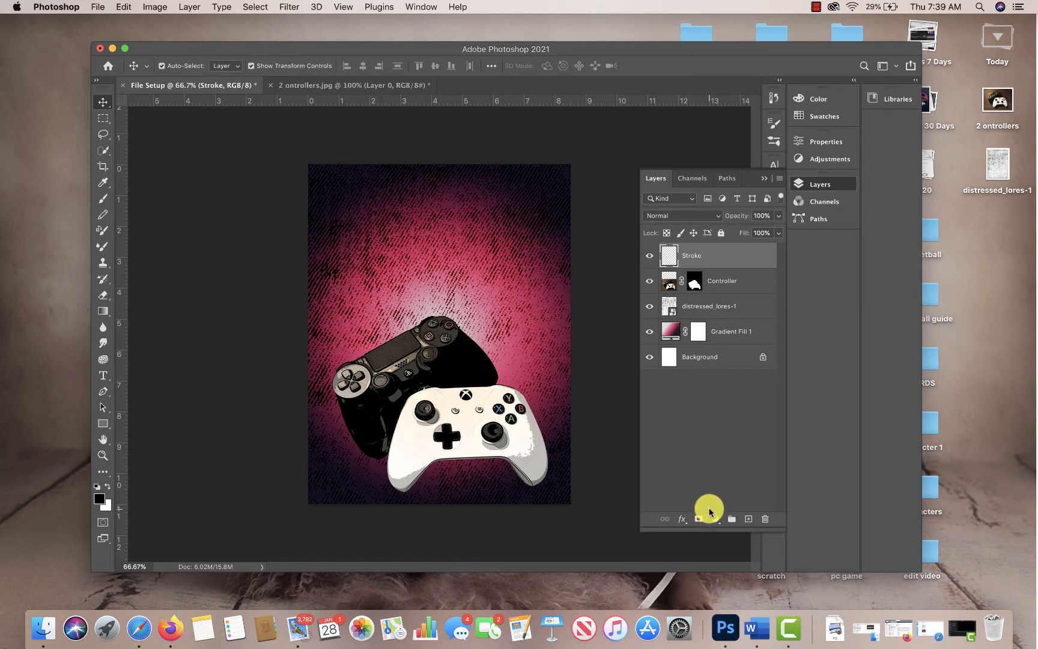
key("super+BackSpace")
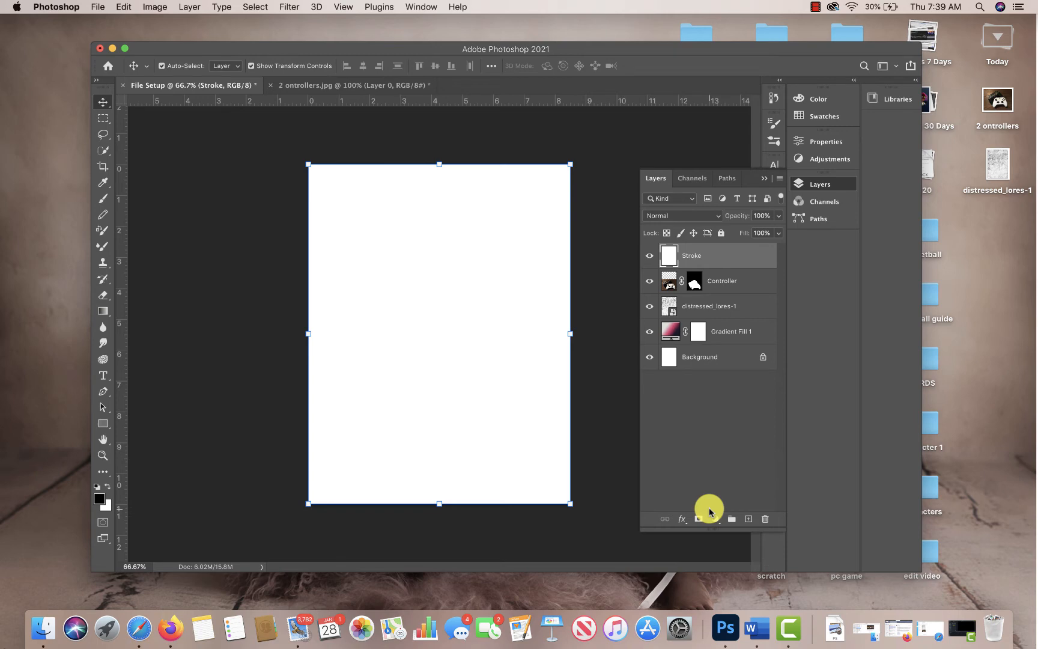
left_click(111, 118)
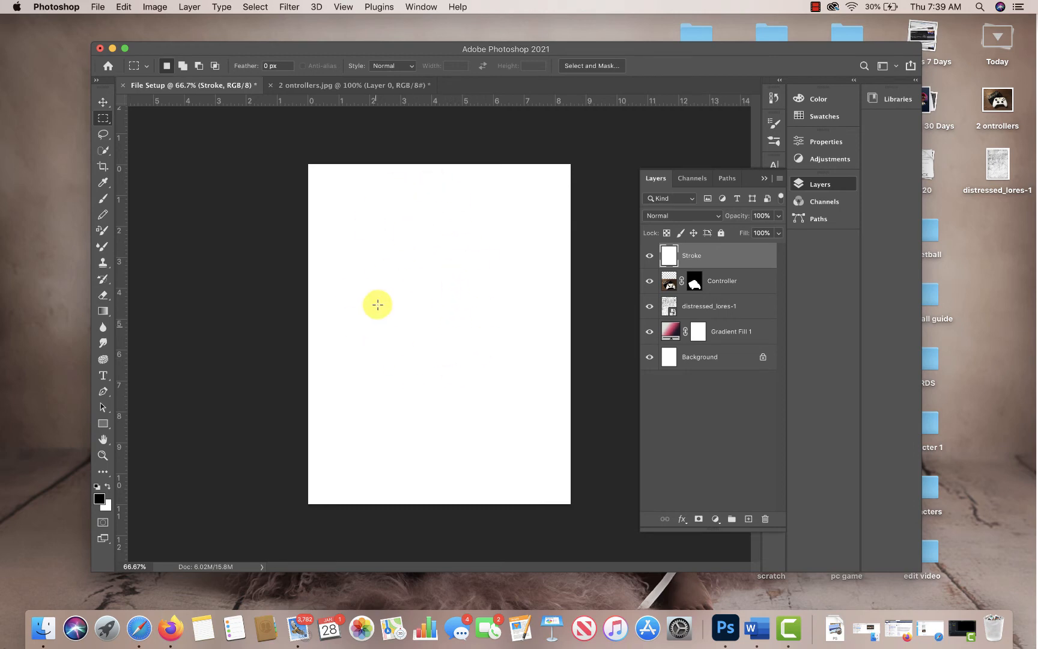
Add a Stroke effect to the Stroke layer with a size of 15 px and the position Inside
left_click(681, 520)
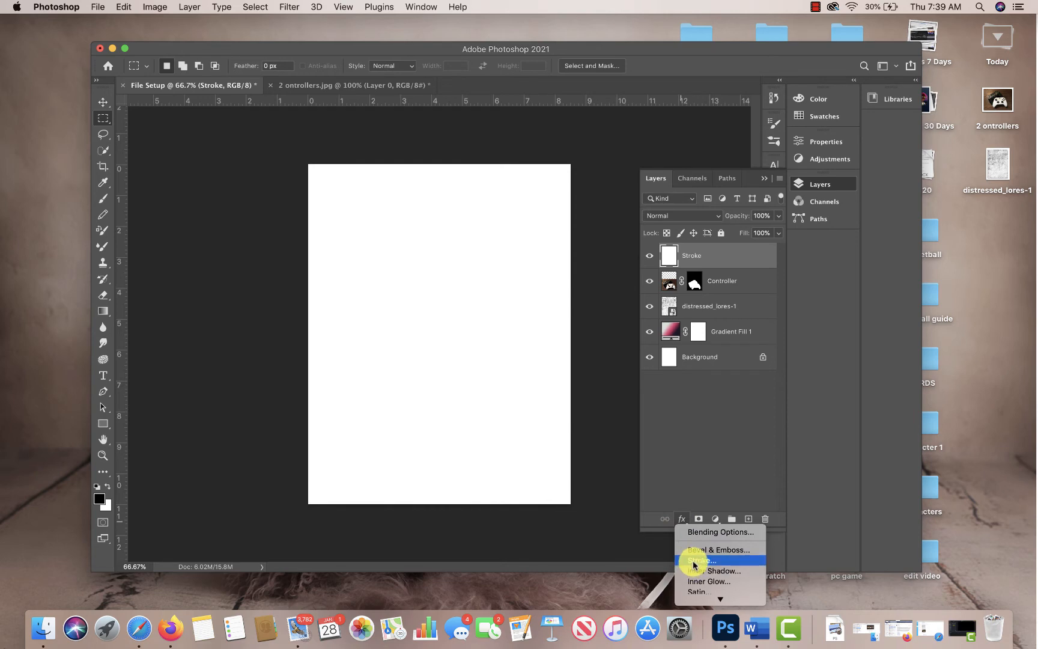
left_click(690, 460)
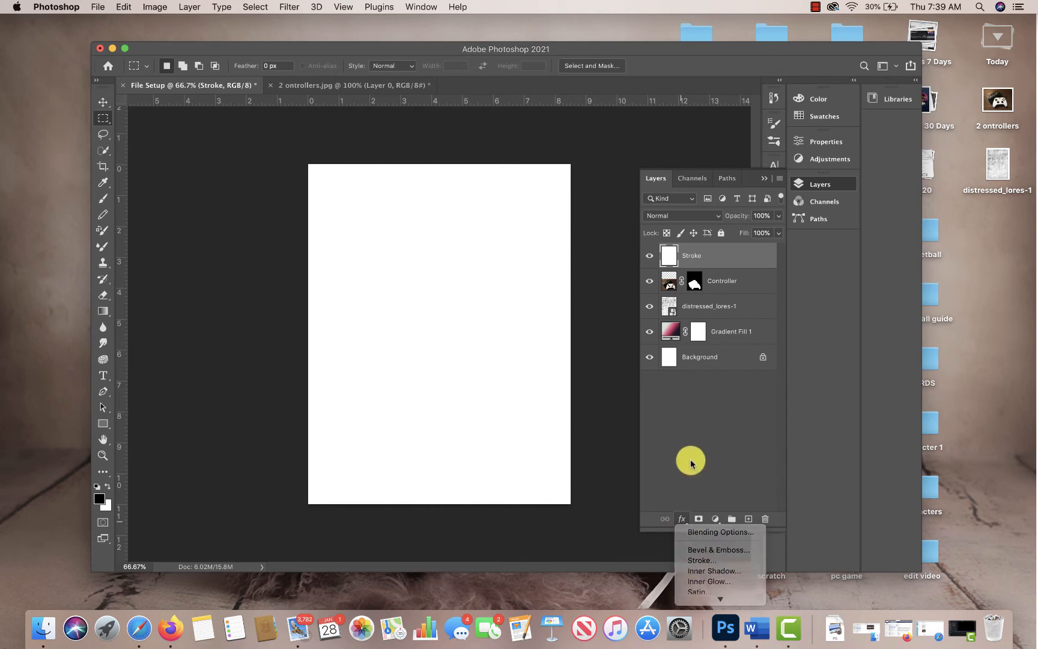
left_click(681, 519)
left_click(696, 562)
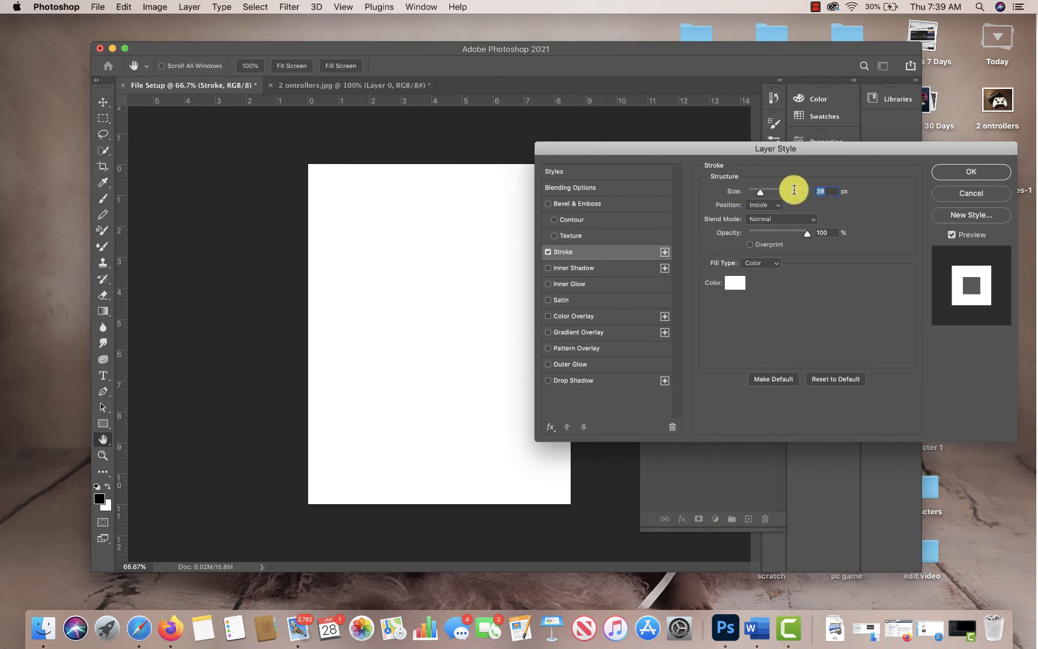
type("15")
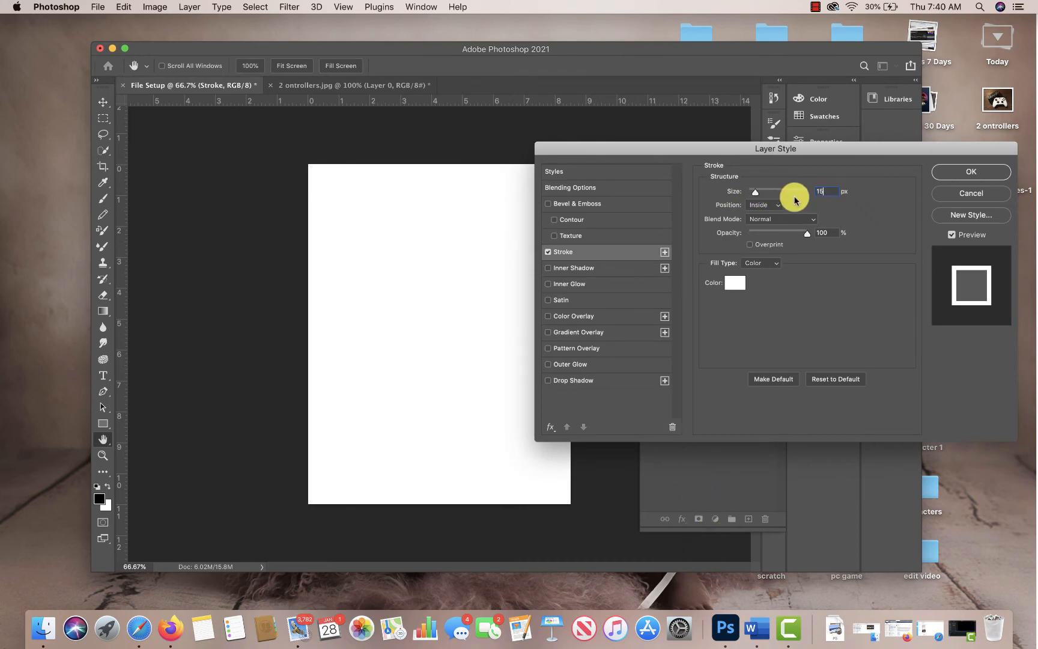
left_click(771, 205)
left_click(771, 205)
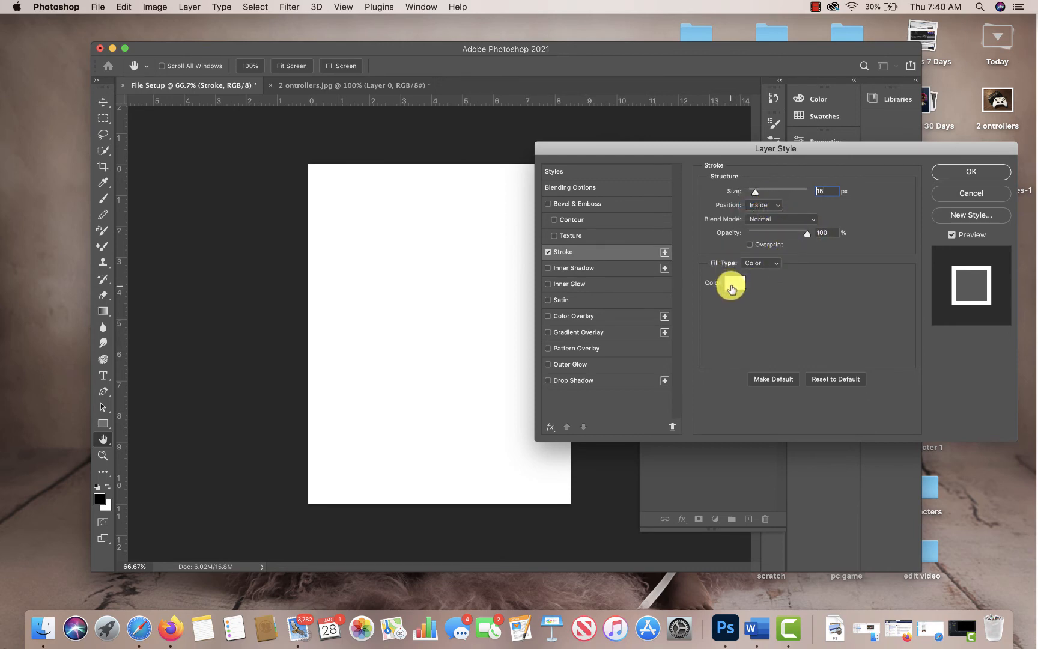
Set the stroke effect's color to black (000000) and apply the layer style
left_click(733, 290)
mouse_move(730, 292)
left_mouse_down()
mouse_move(730, 378)
mouse_move(713, 410)
left_mouse_up()
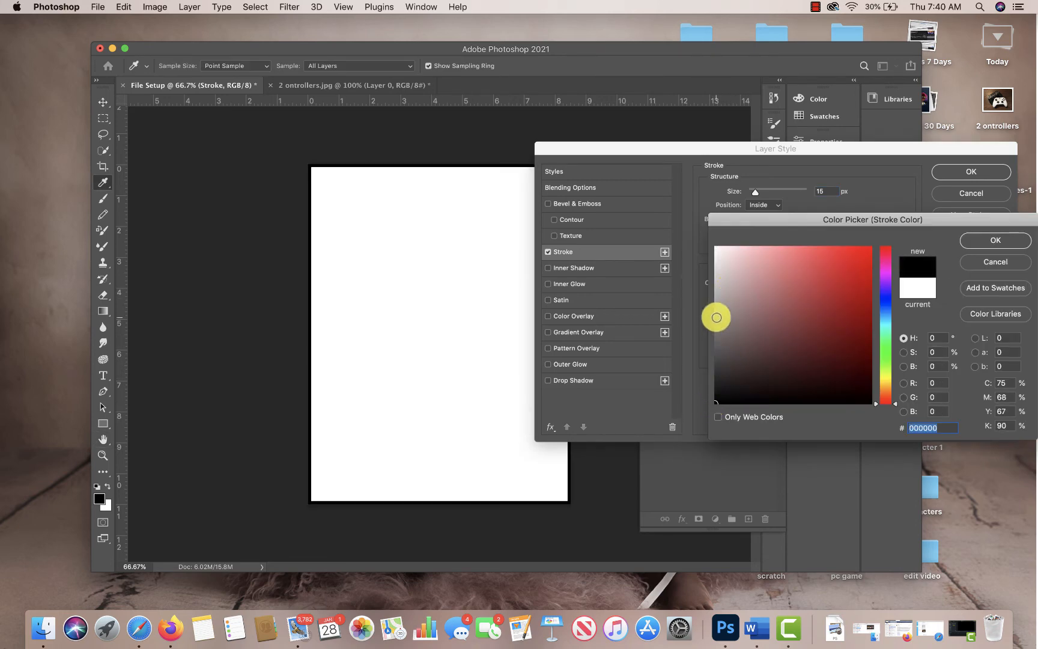
left_click(978, 240)
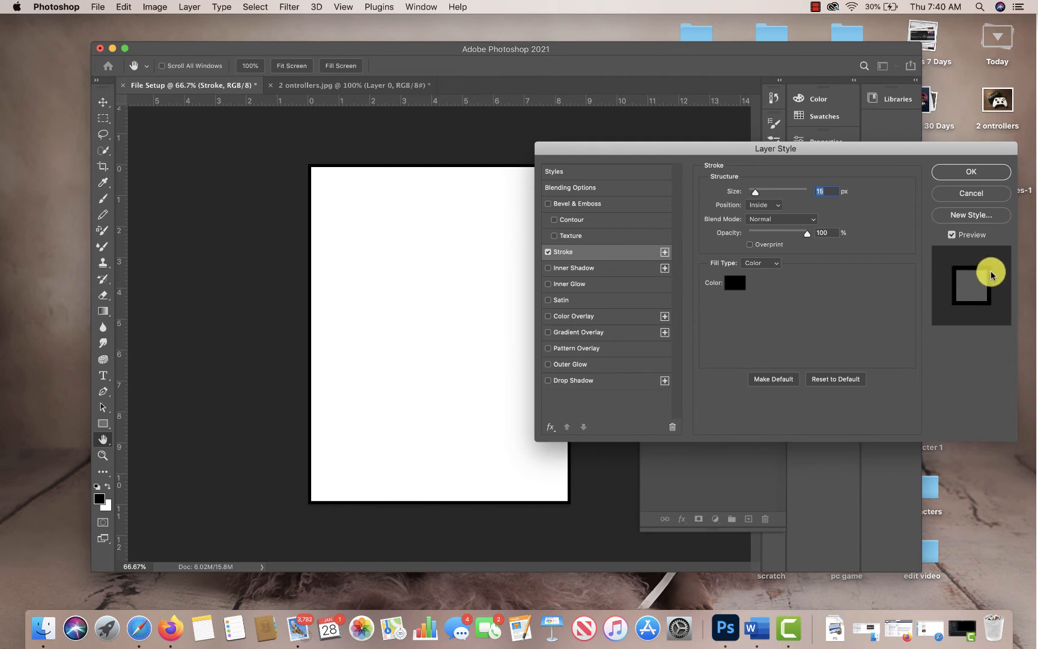
left_click(971, 171)
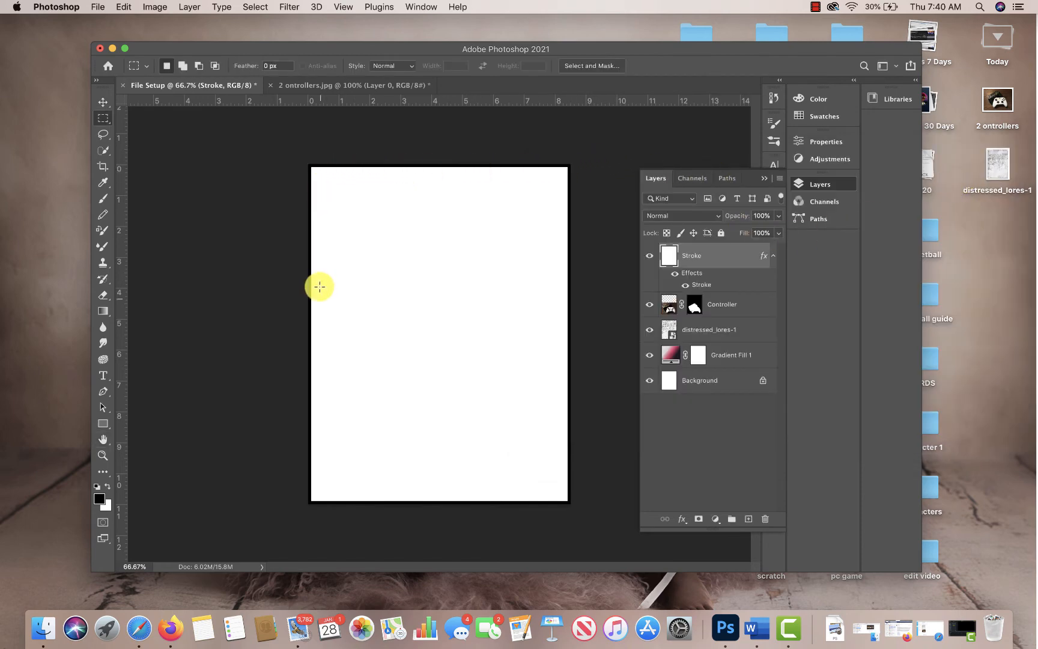
Lower the Stroke layer's Fill to 0% so only its border shows, and deselect the layer
left_click(779, 233)
left_click_drag(777, 251, 708, 255)
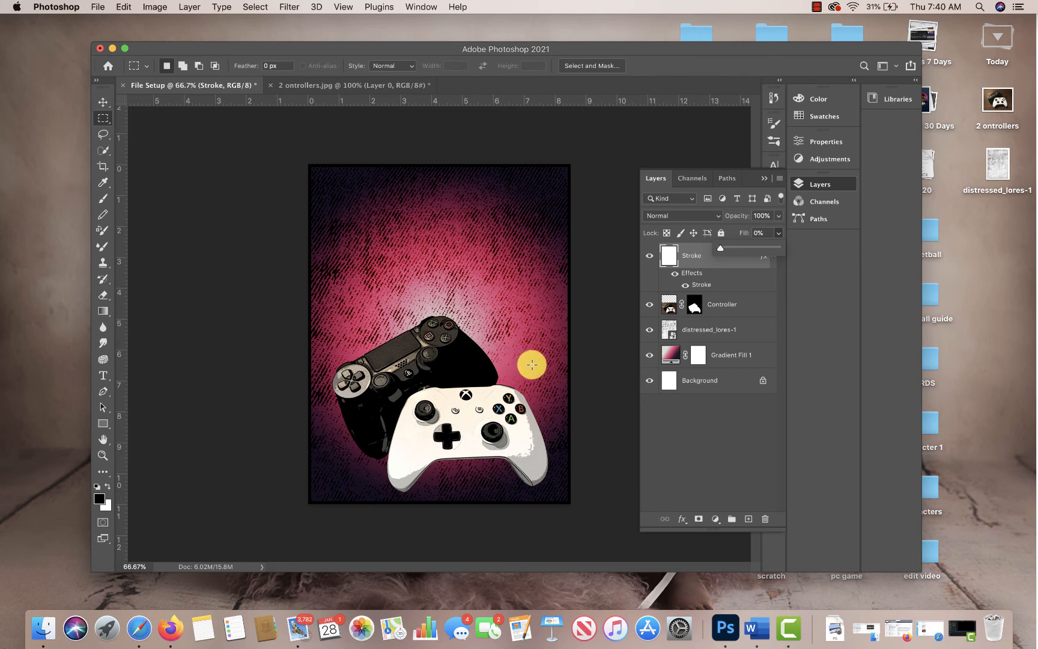
left_click(725, 429)
left_click(725, 428)
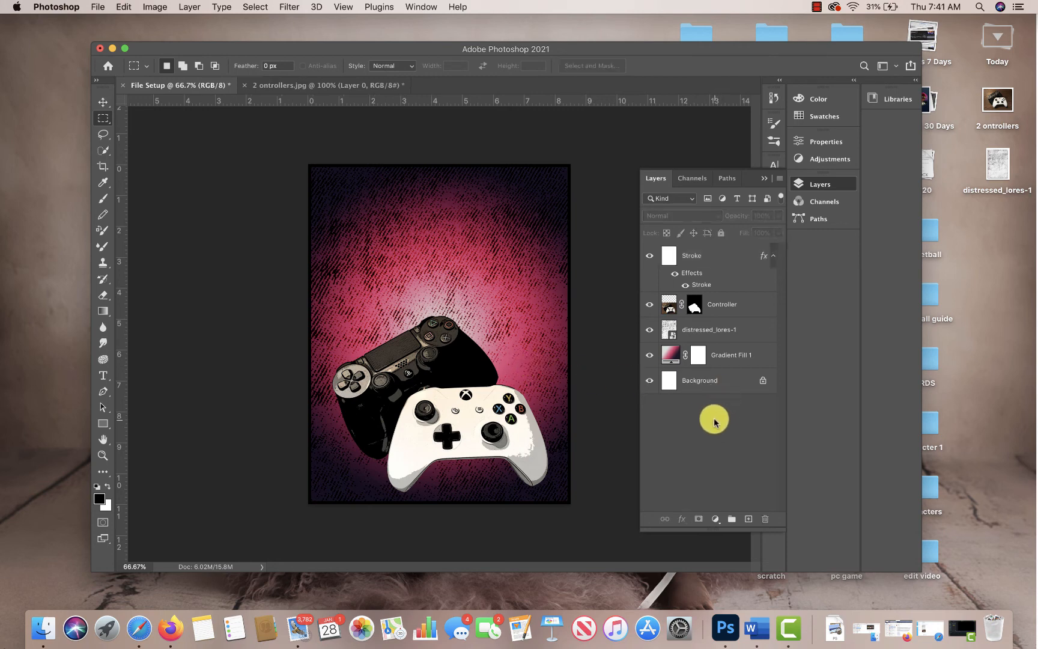
Collapse the Stroke layer's effects list and create four new empty layer groups above the Stroke layer
left_click(709, 262)
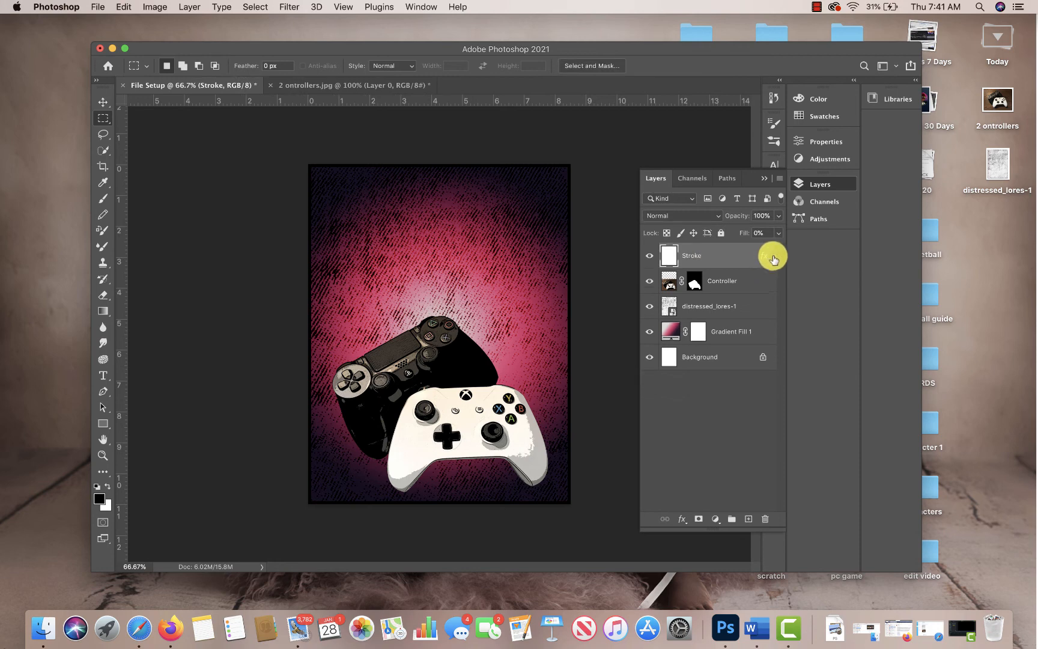
left_click(773, 257)
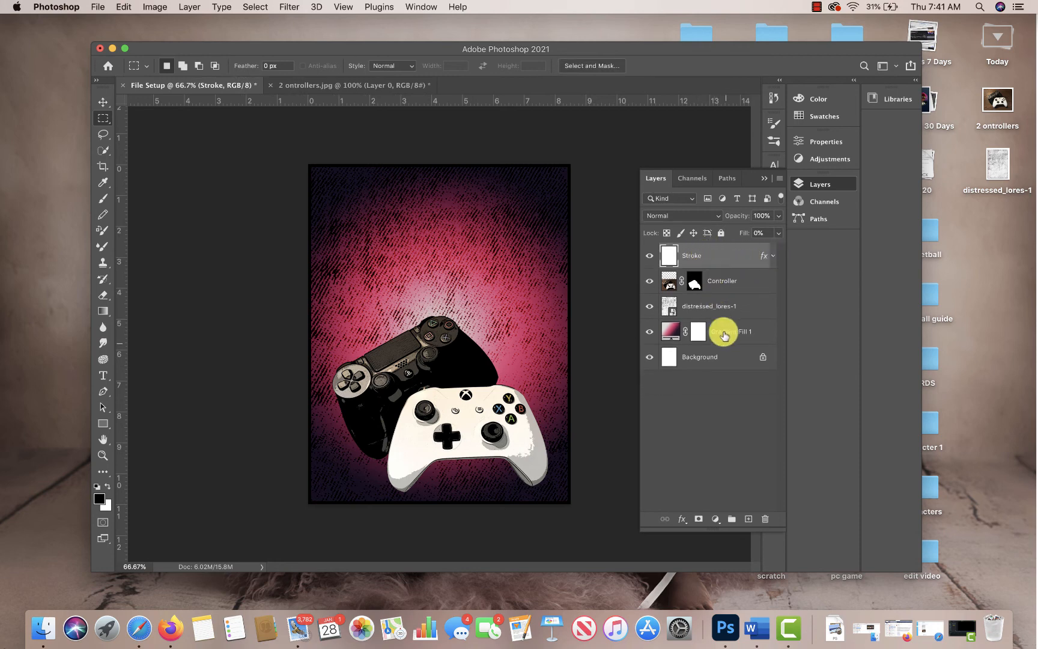
left_click(732, 519)
left_click(732, 519)
left_click(732, 519)
left_click(732, 519)
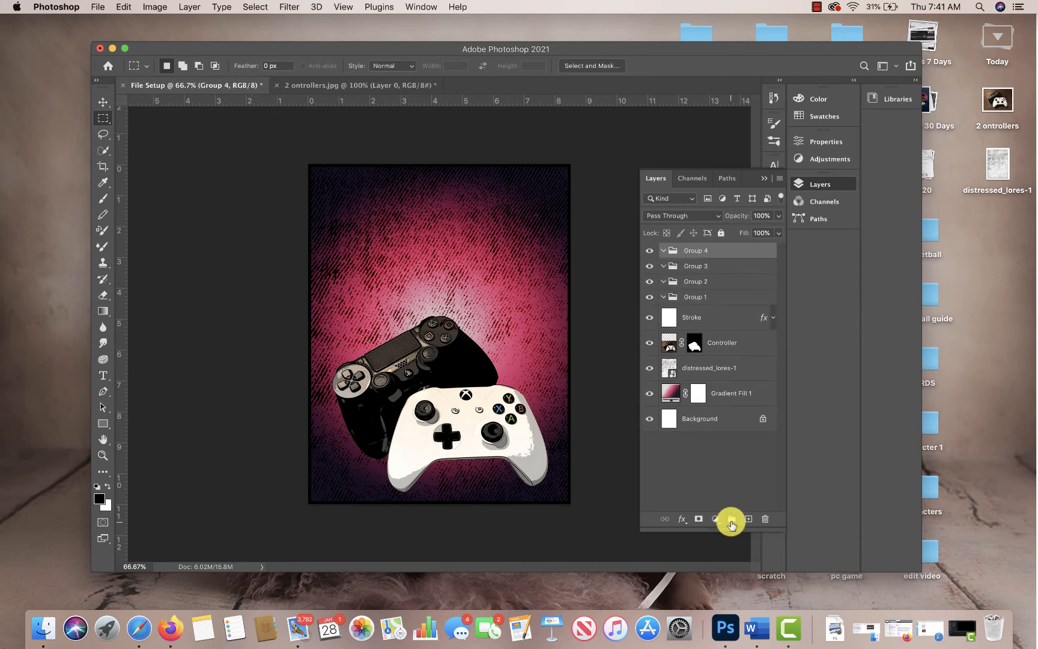
Rename the four new groups, from the top down, as Text, Images, Graphics and Background
double_click(697, 251)
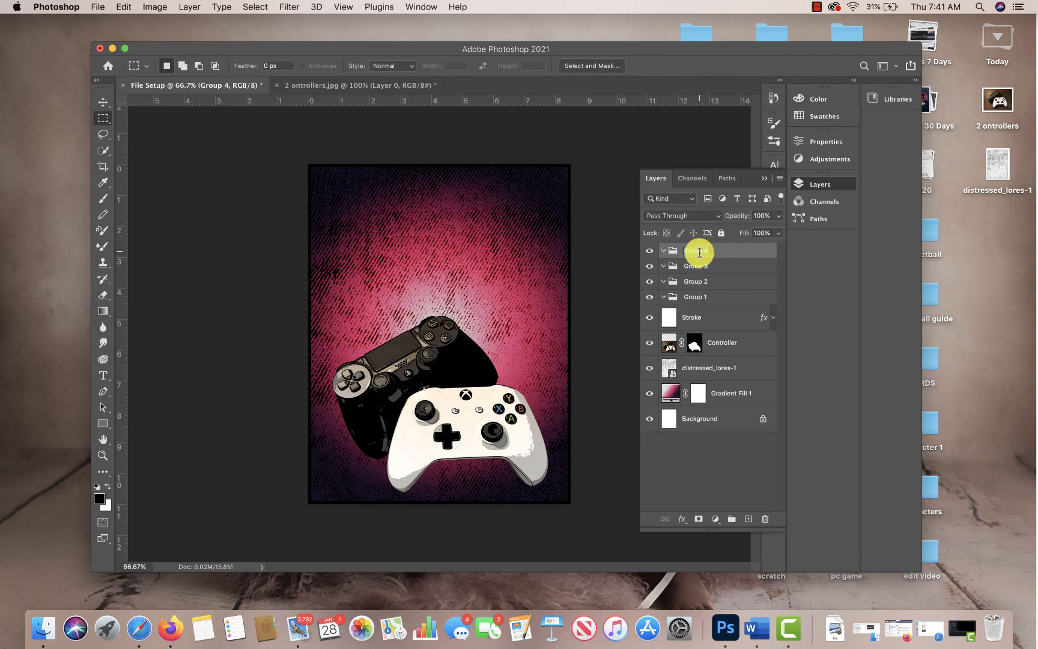
type("Text")
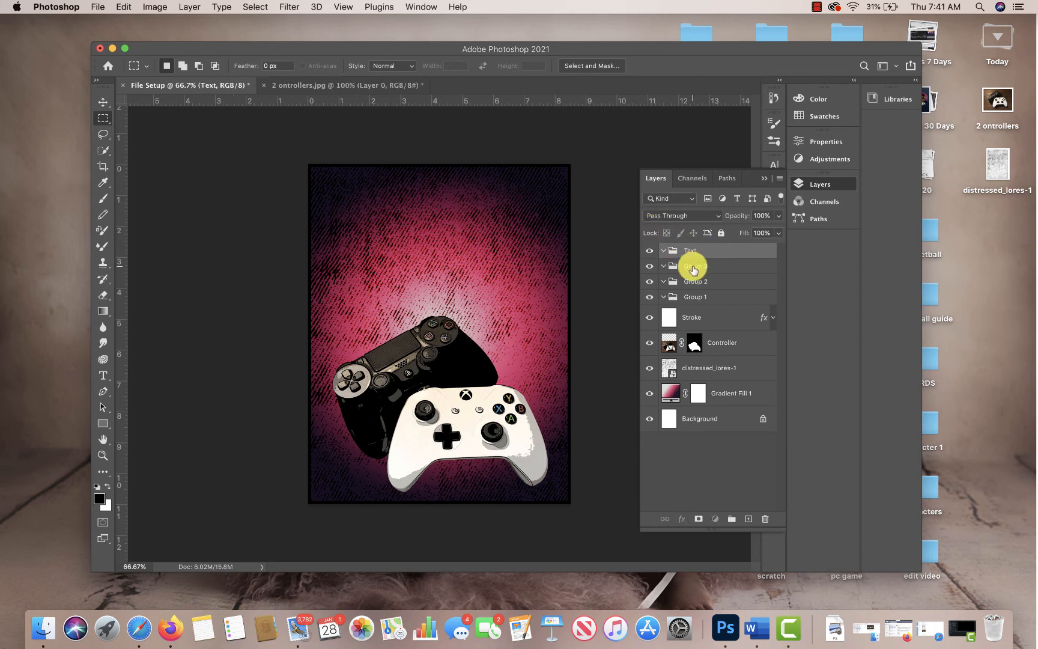
double_click(693, 266)
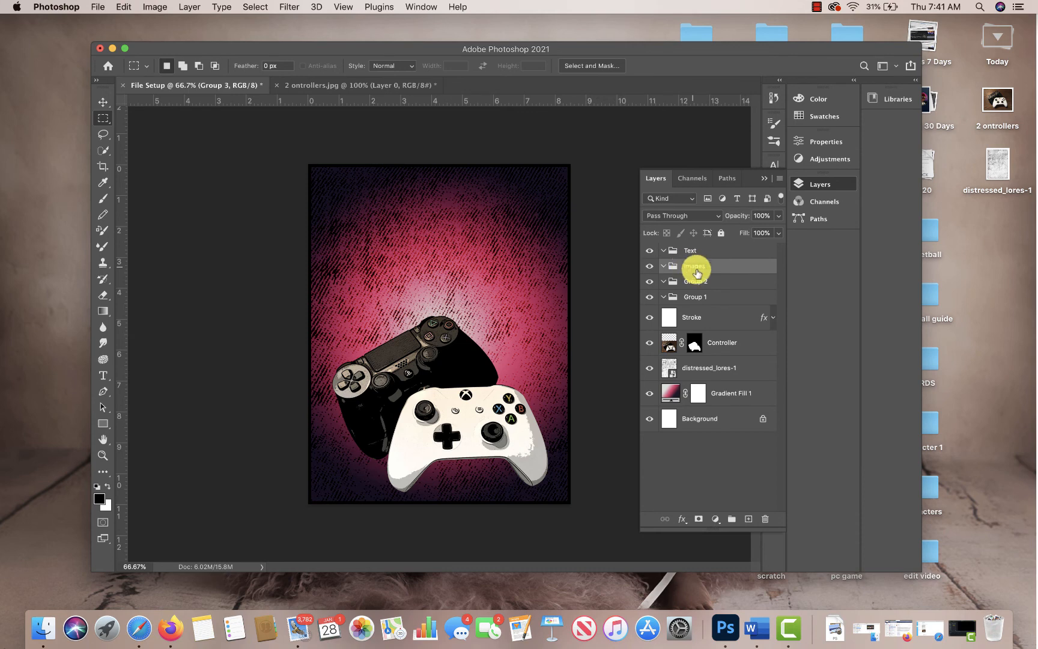
double_click(696, 282)
type("Graphics")
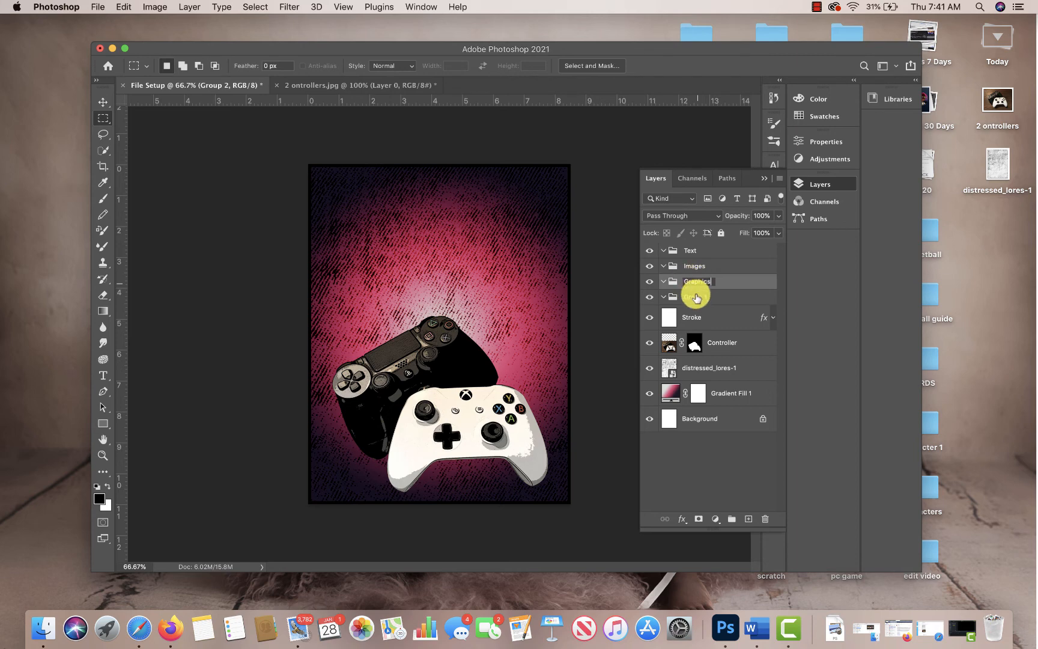
double_click(695, 296)
type("Background")
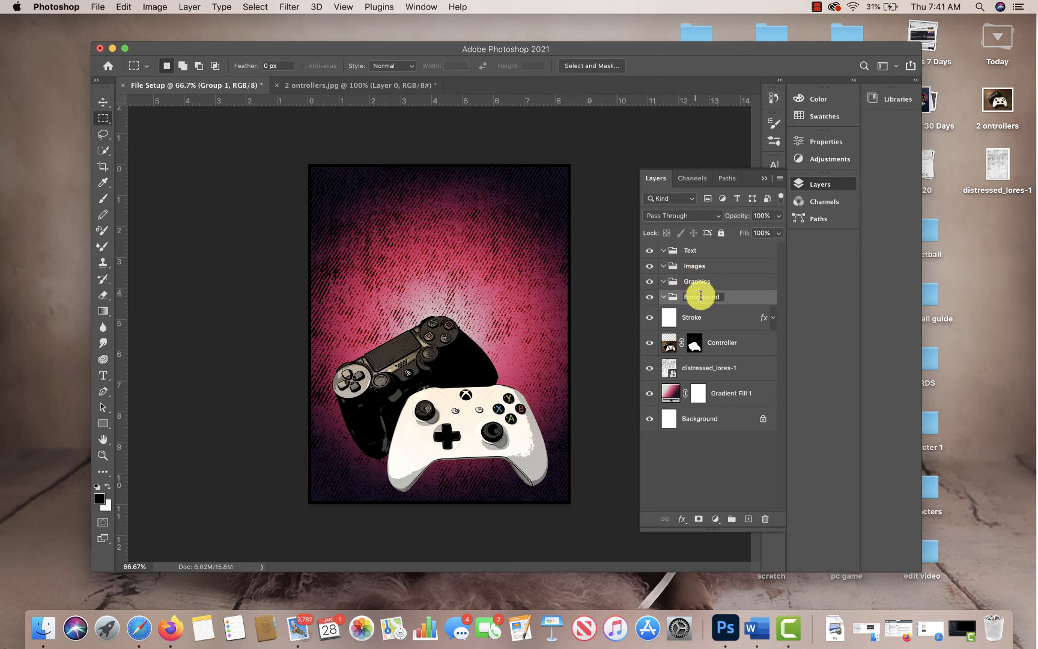
left_click(723, 319)
left_click(724, 295)
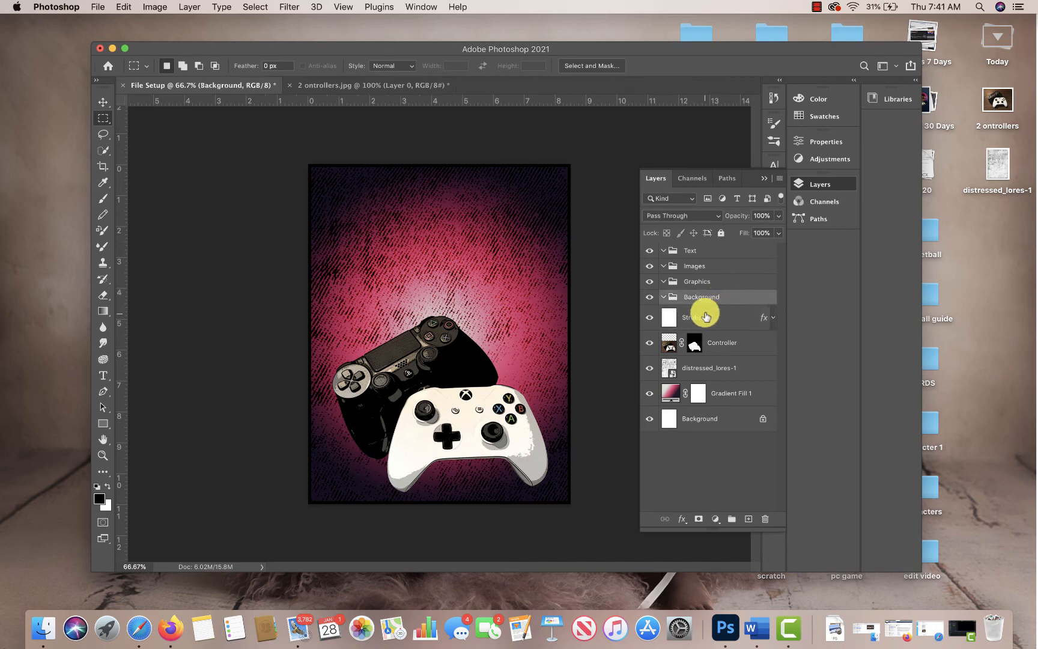
Move the Stroke and distressed_lores-1 layers into Graphics, the Controller layer into Images, and Gradient Fill 1 into the Background group
left_click(700, 315)
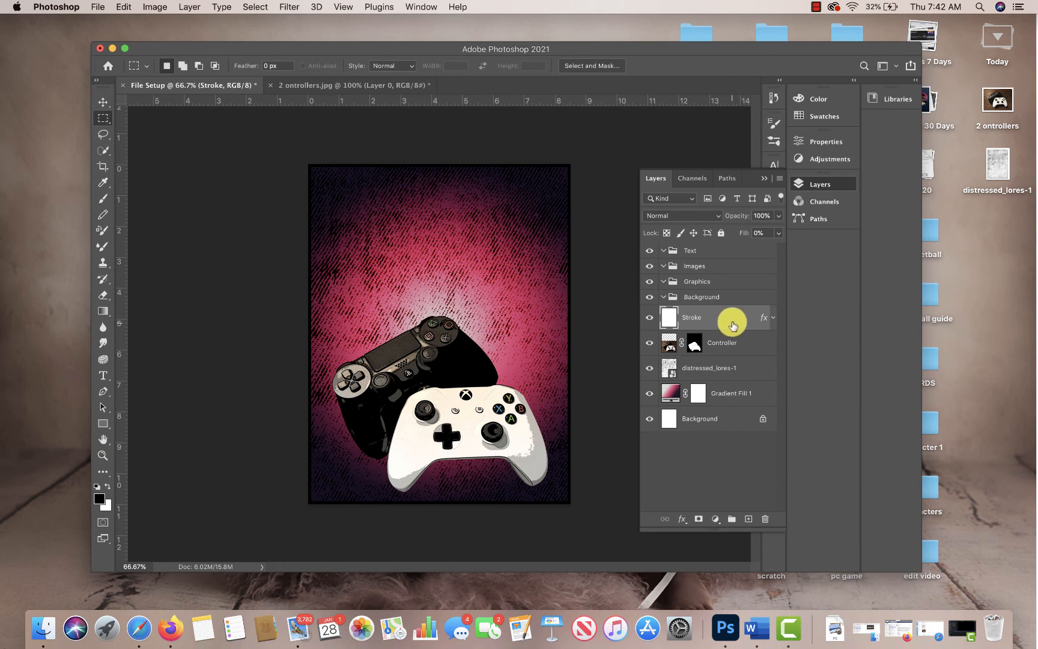
left_click_drag(730, 324, 709, 281)
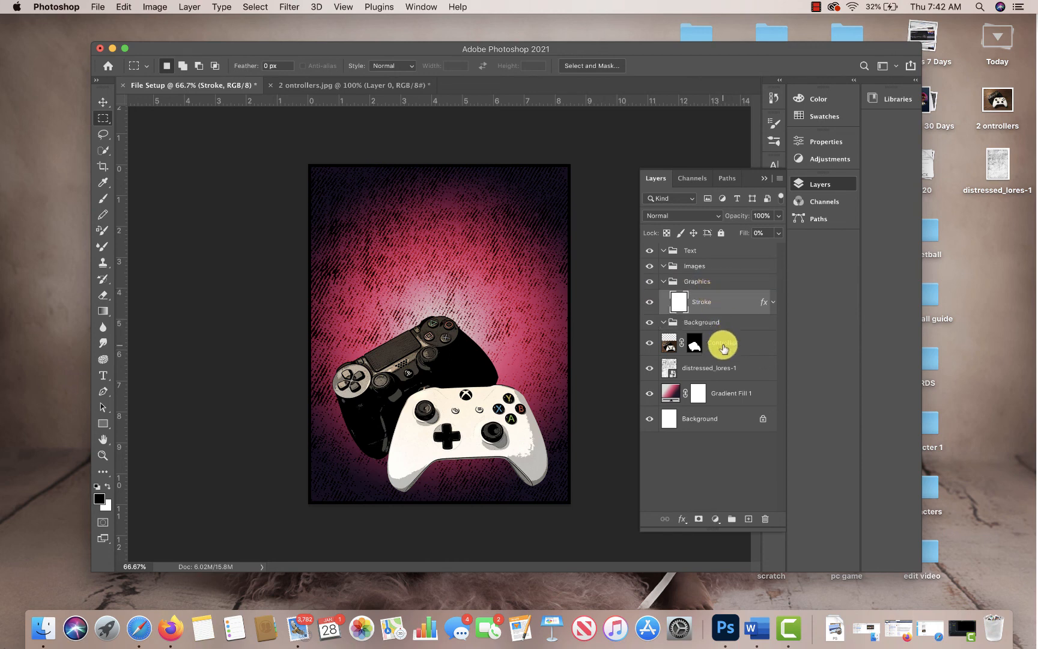
left_click_drag(723, 347, 709, 269)
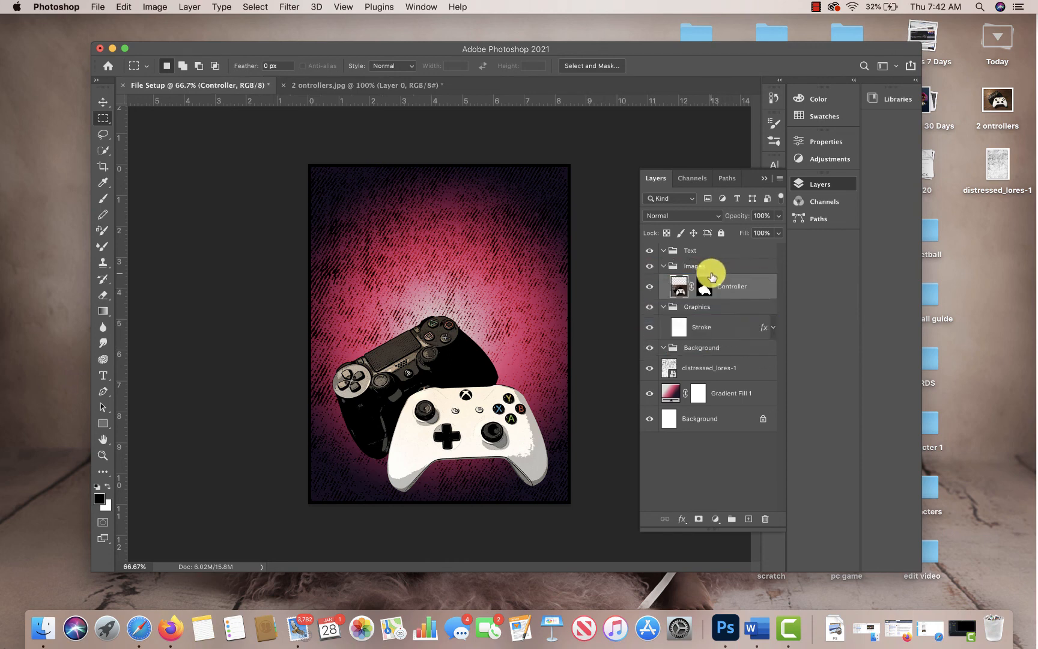
left_click_drag(721, 366, 716, 309)
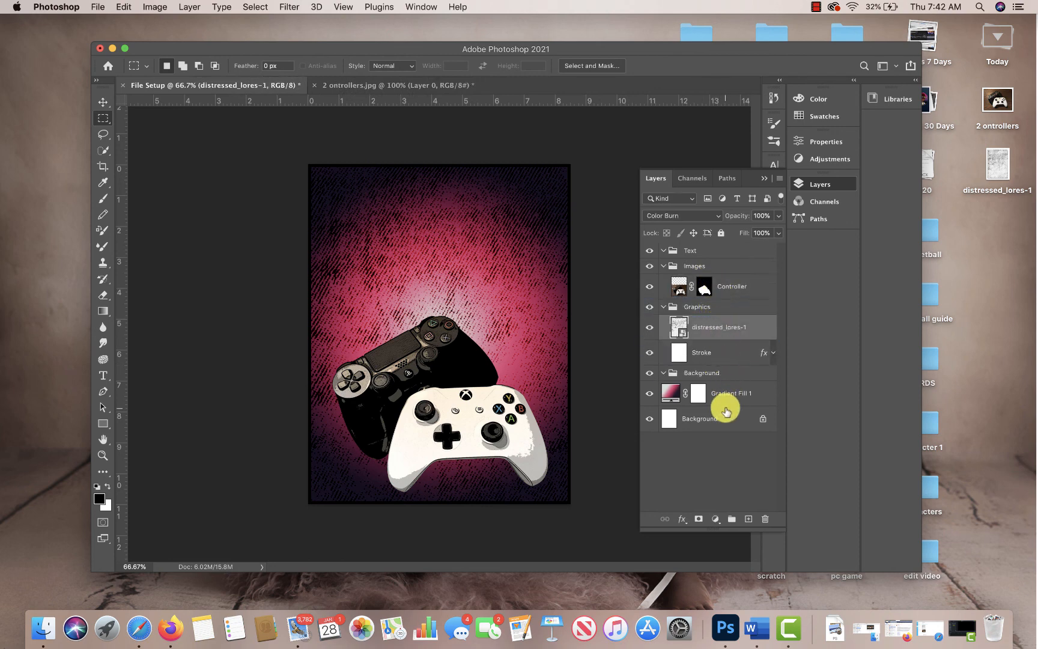
left_click_drag(728, 394, 712, 375)
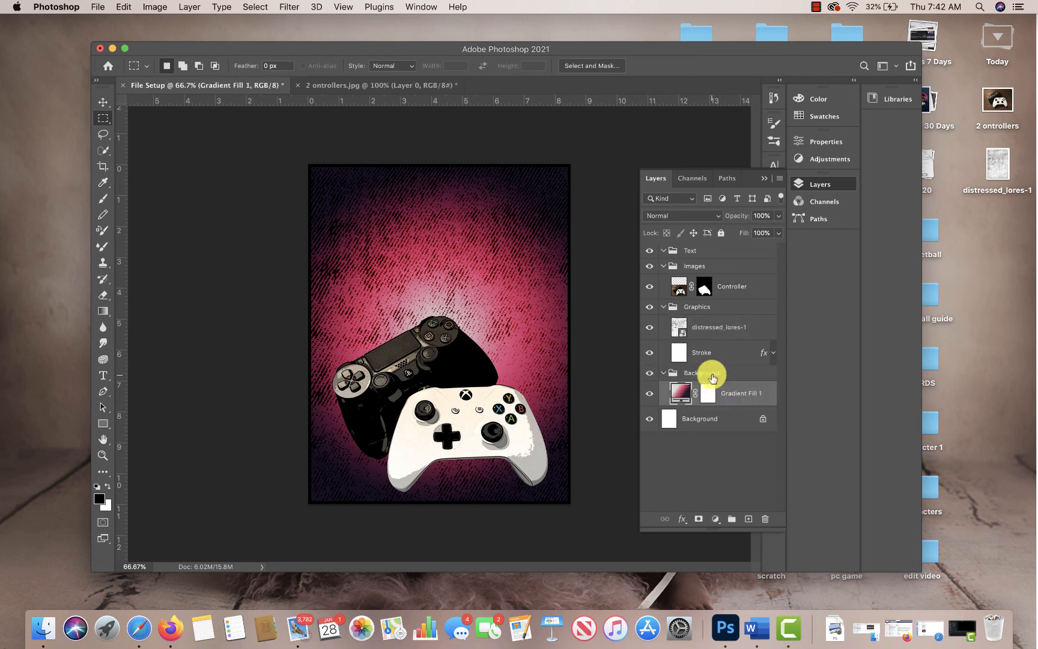
Collapse the Images, Graphics and Background groups in the layer stack
left_click(664, 266)
left_click(664, 281)
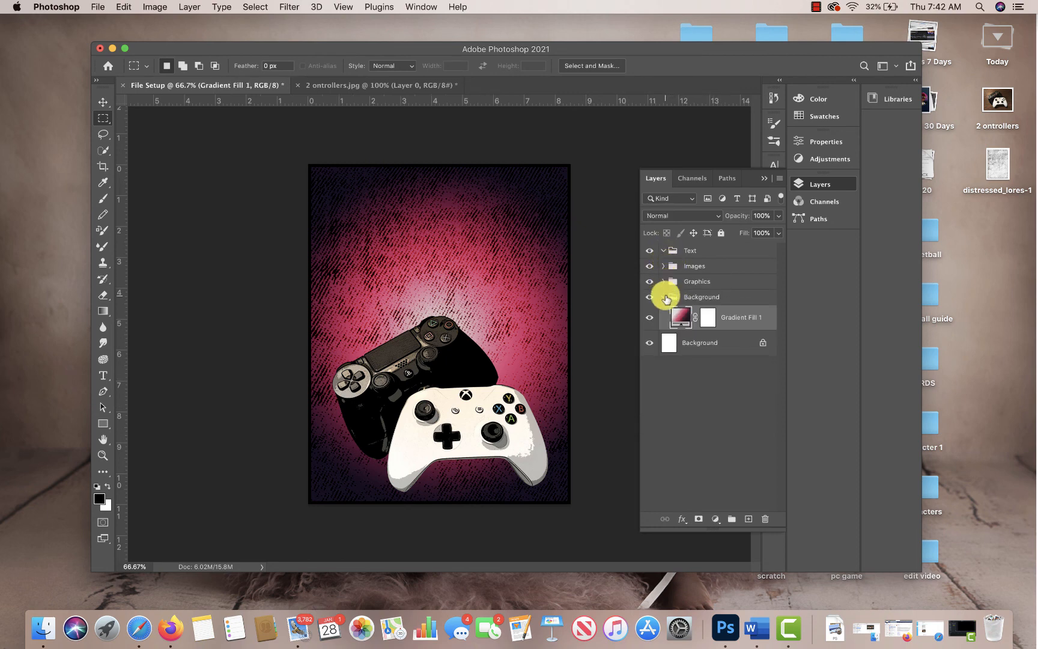
left_click(664, 297)
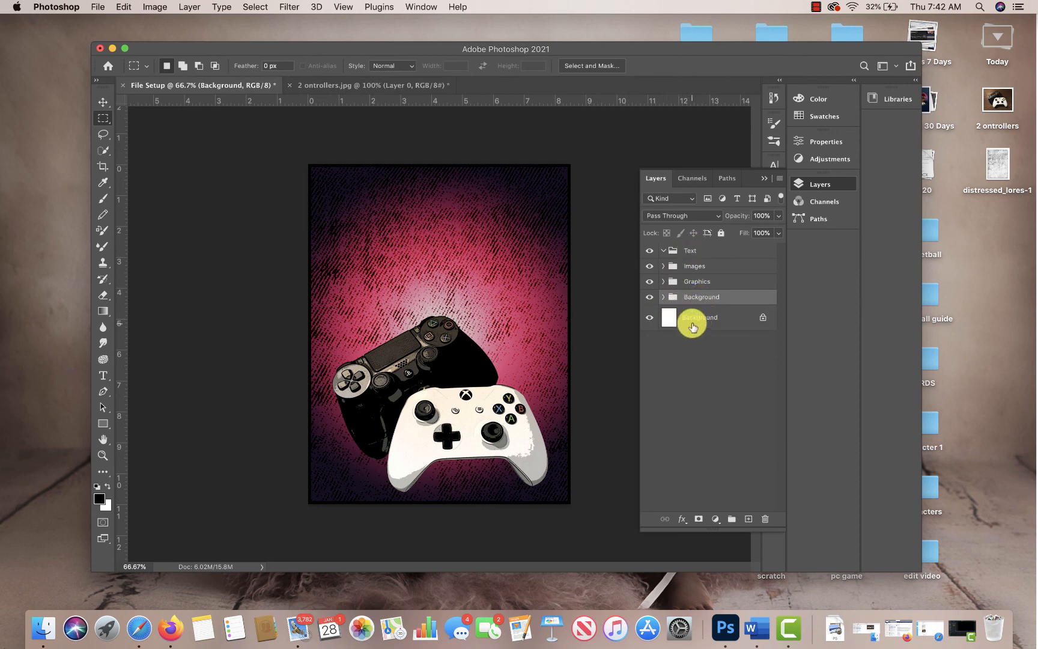
Unlock the white Background layer at the bottom of the layer stack and delete it
left_click(727, 318)
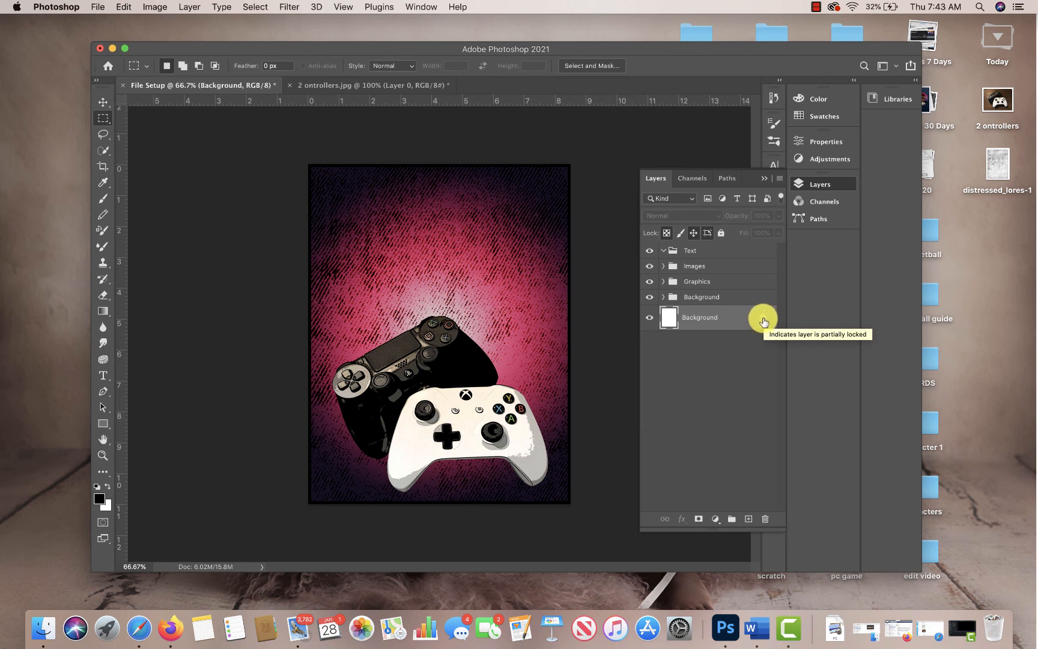
left_click(762, 321)
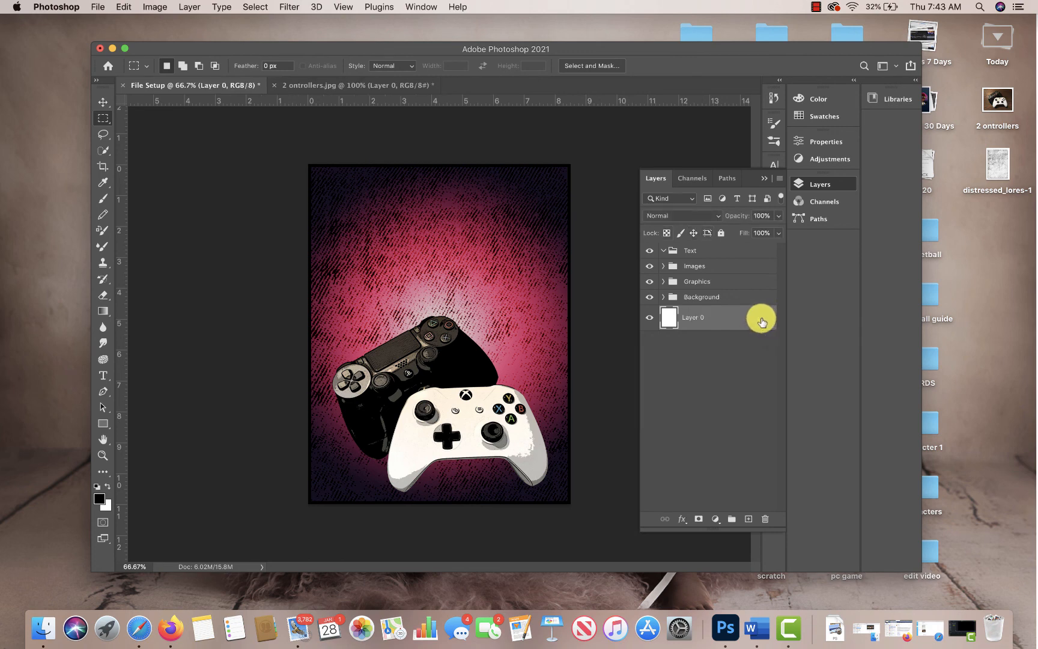
left_click(765, 521)
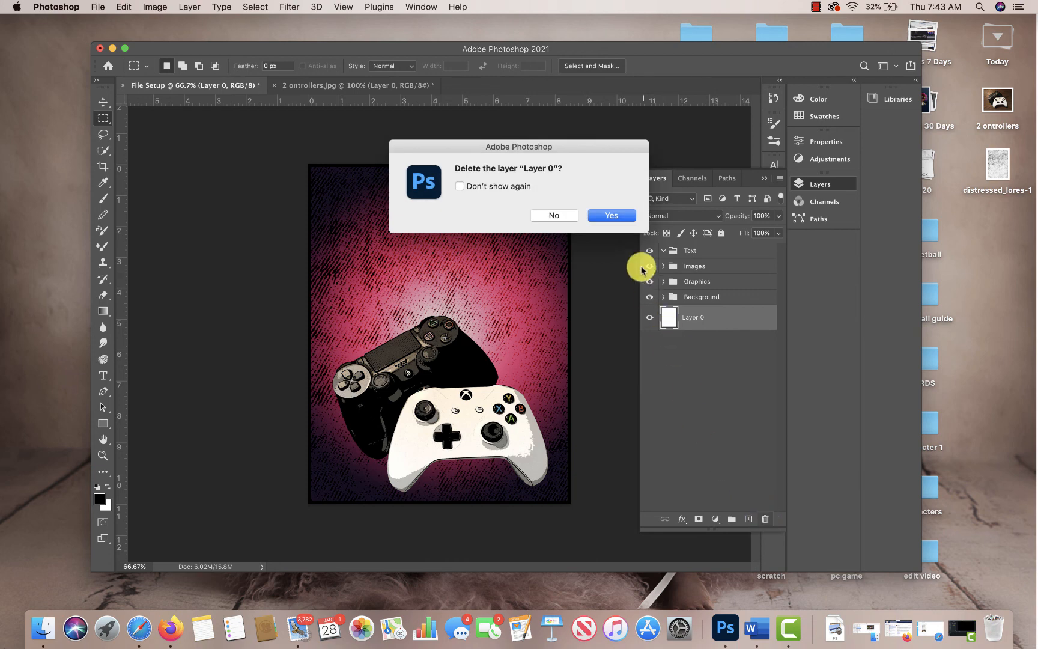
left_click(612, 215)
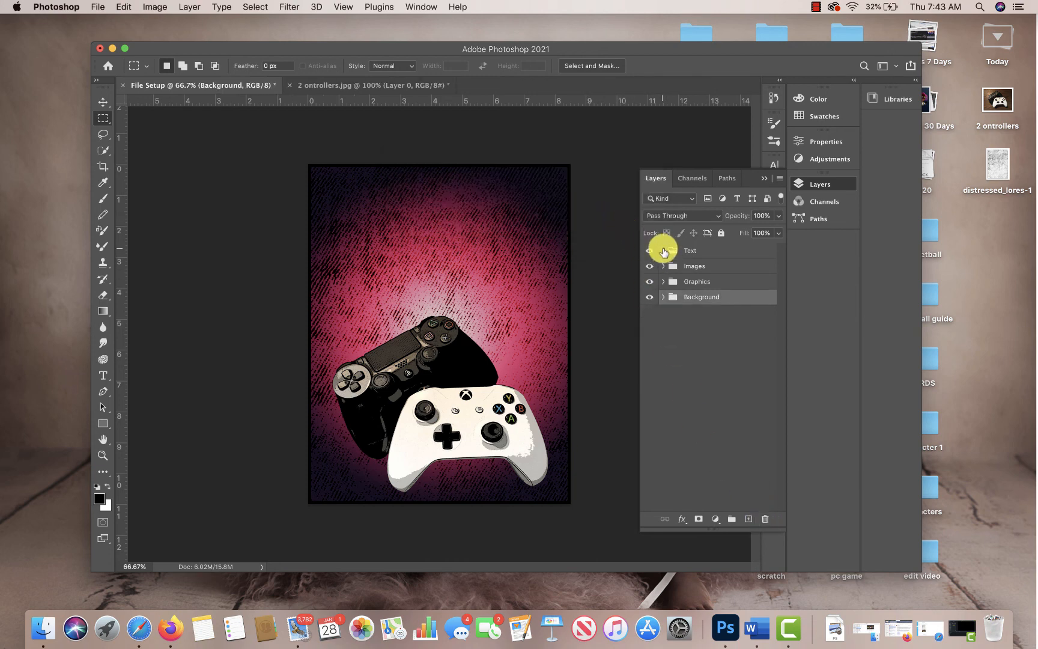
Check the contents of the Images, Graphics and Background groups, leaving each group collapsed
left_click(663, 266)
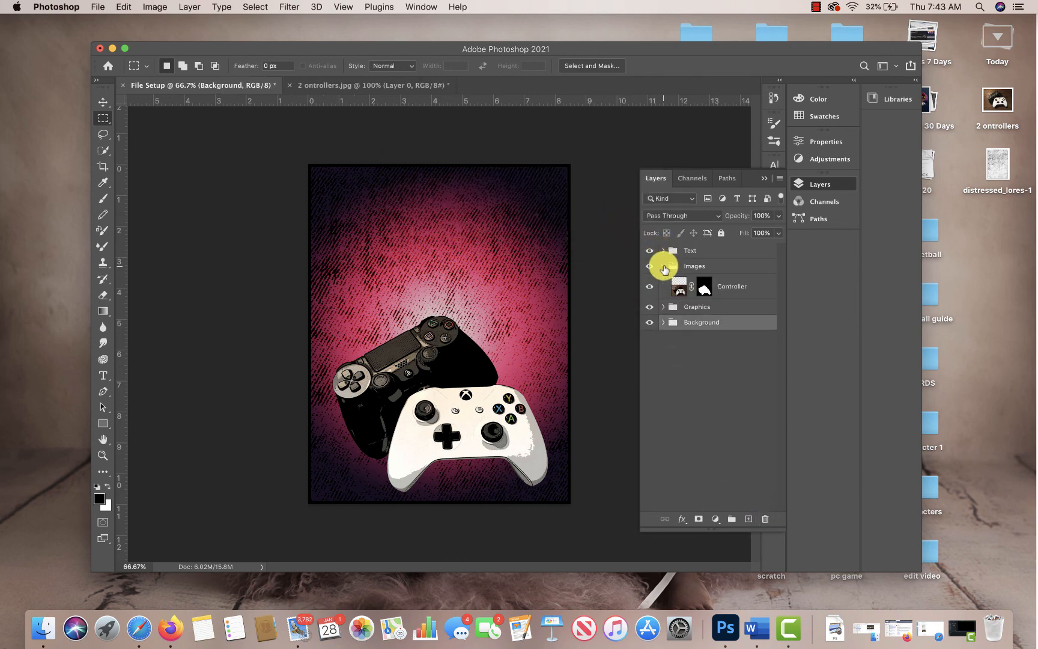
left_click(663, 266)
left_click(663, 282)
left_click(662, 281)
left_click(664, 298)
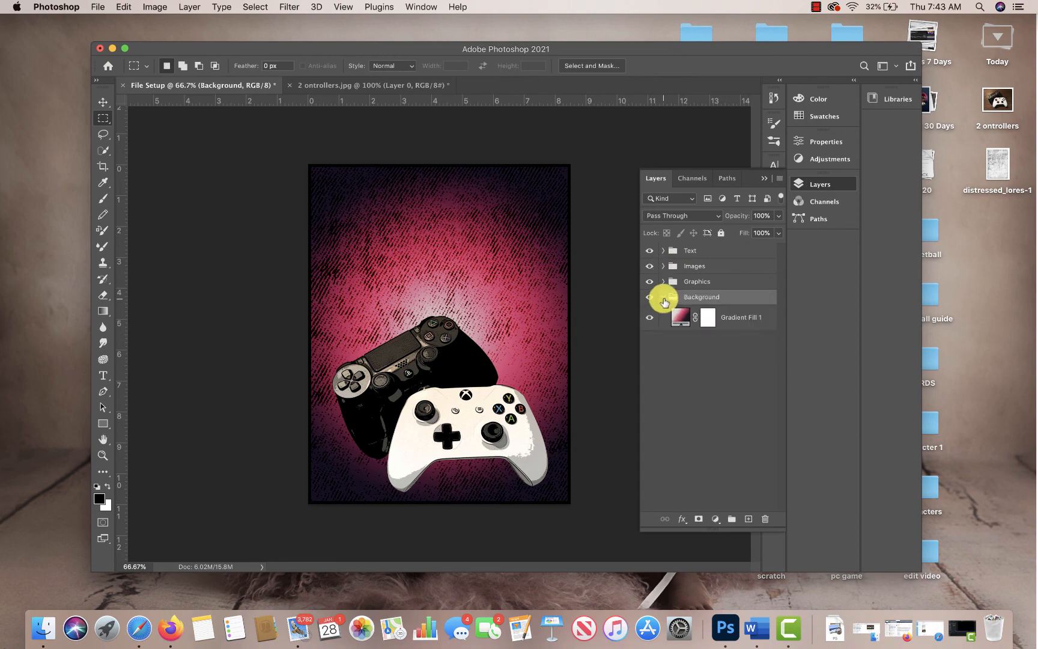
left_click(663, 298)
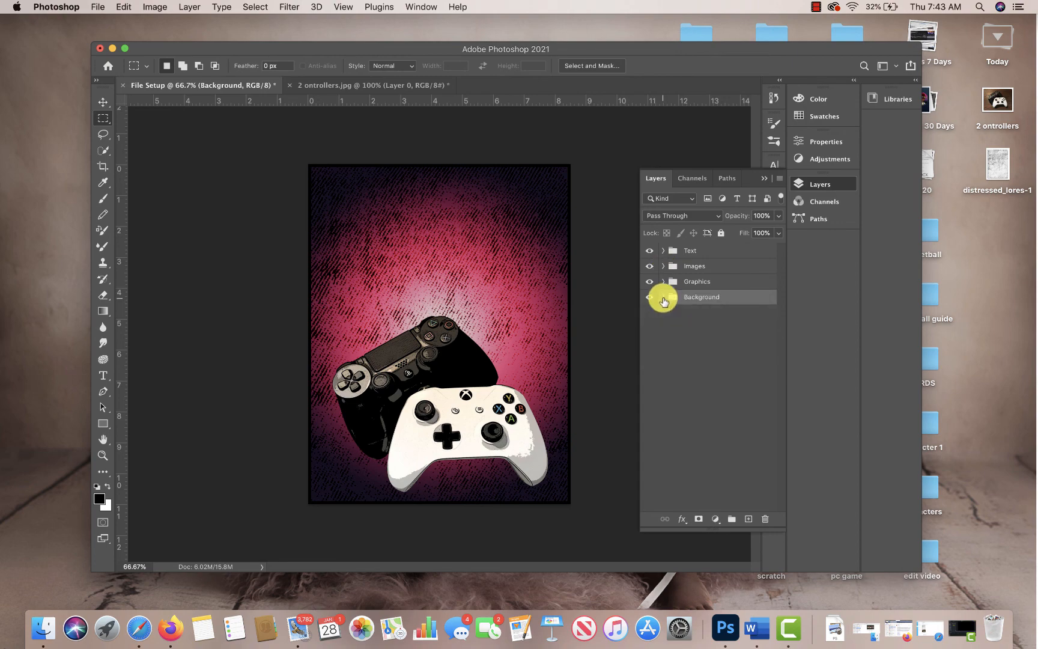
Save the poster on the computer's Desktop as File Setup.psd in Photoshop format with layers and Maximize Compatibility
left_click(101, 6)
left_click(131, 136)
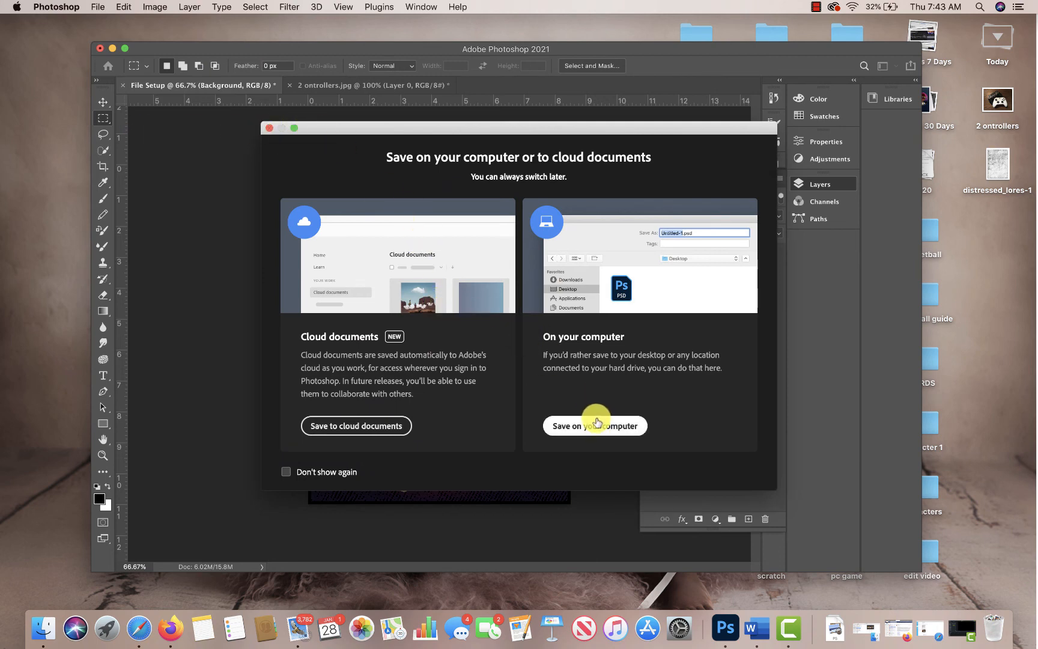
left_click(597, 424)
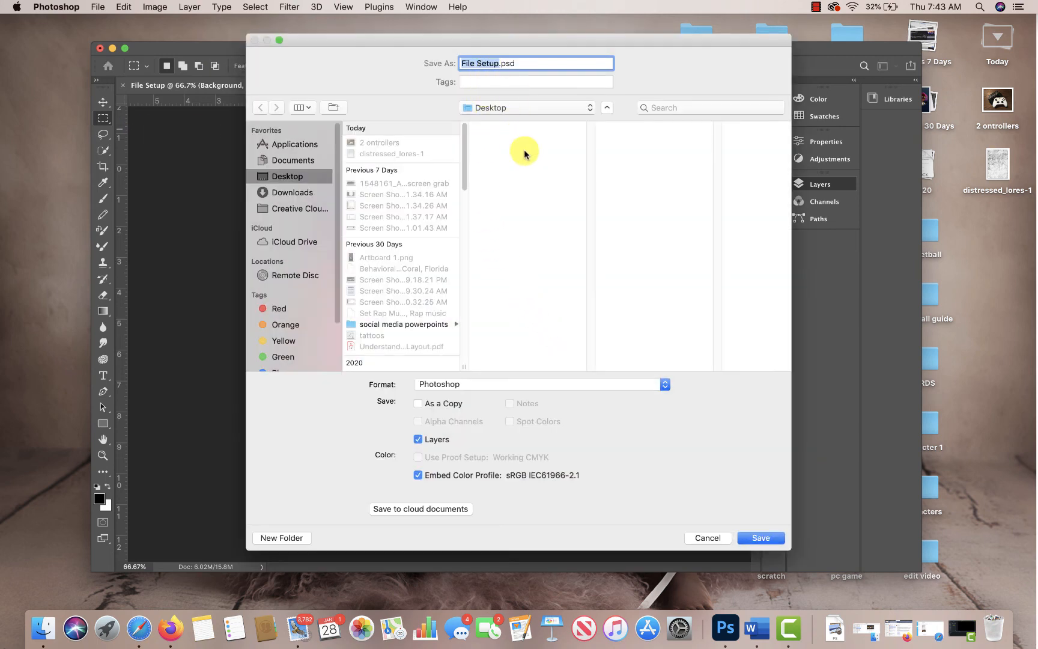
left_click(761, 537)
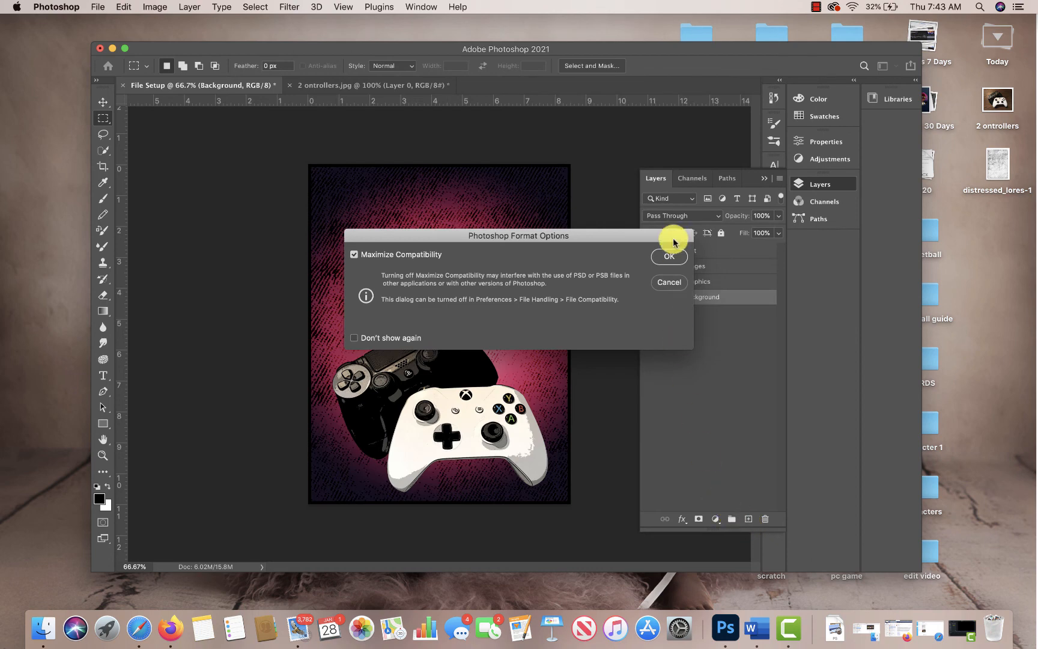
left_click(669, 255)
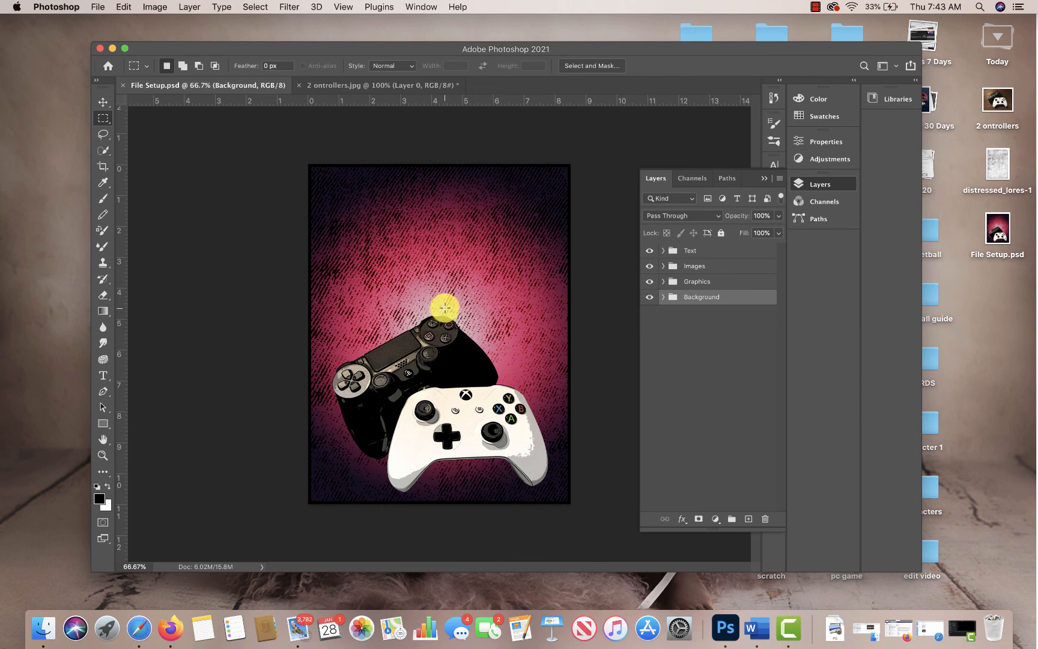
Change the Gradient Fill 1 layer in the Background group to the Violet, Green, Orange preset
left_click(664, 281)
left_click(663, 281)
left_click(663, 297)
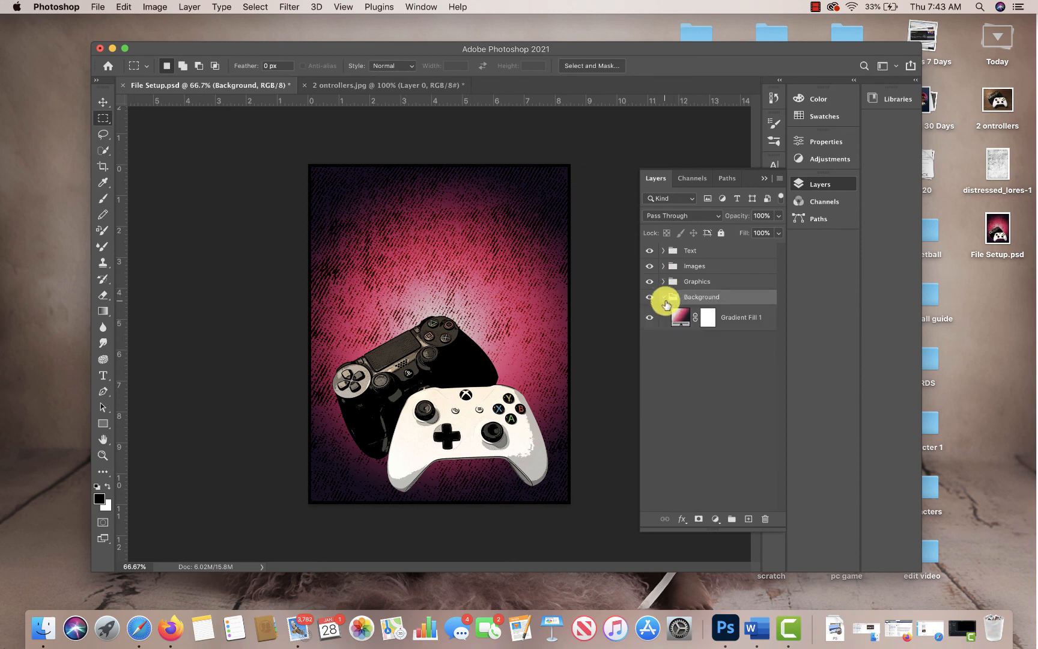
double_click(684, 319)
left_click(690, 246)
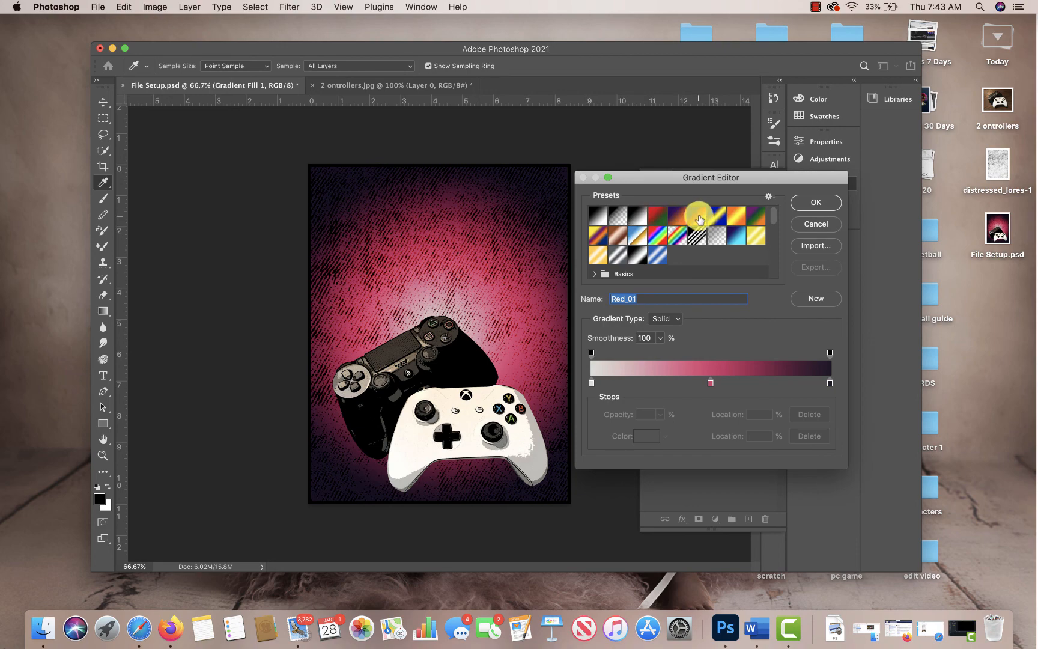
left_click(673, 217)
left_click(754, 218)
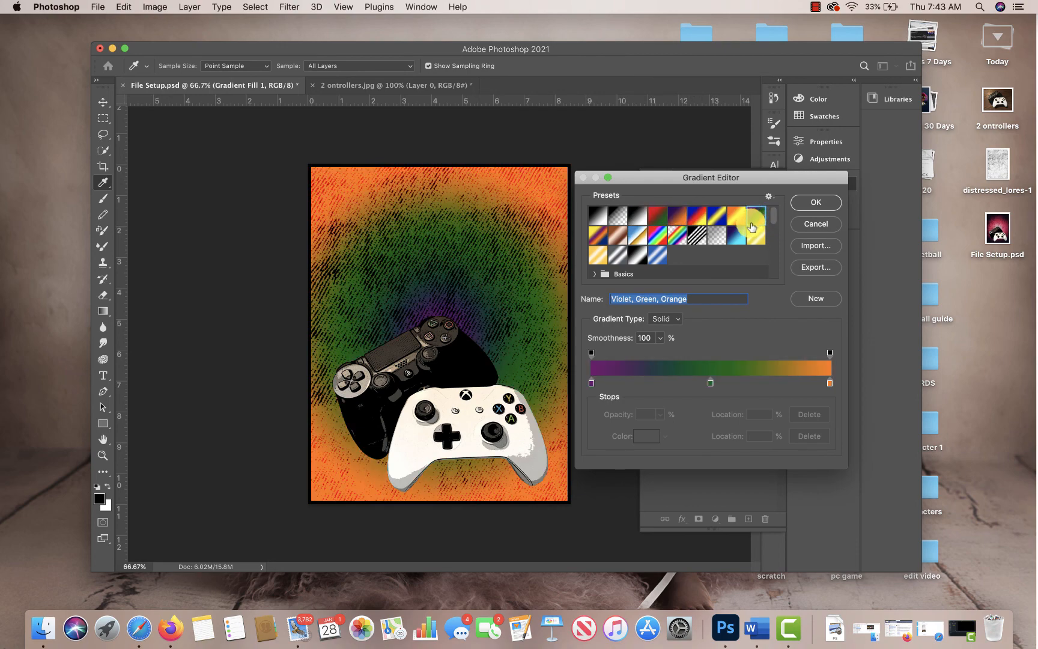
left_click(816, 202)
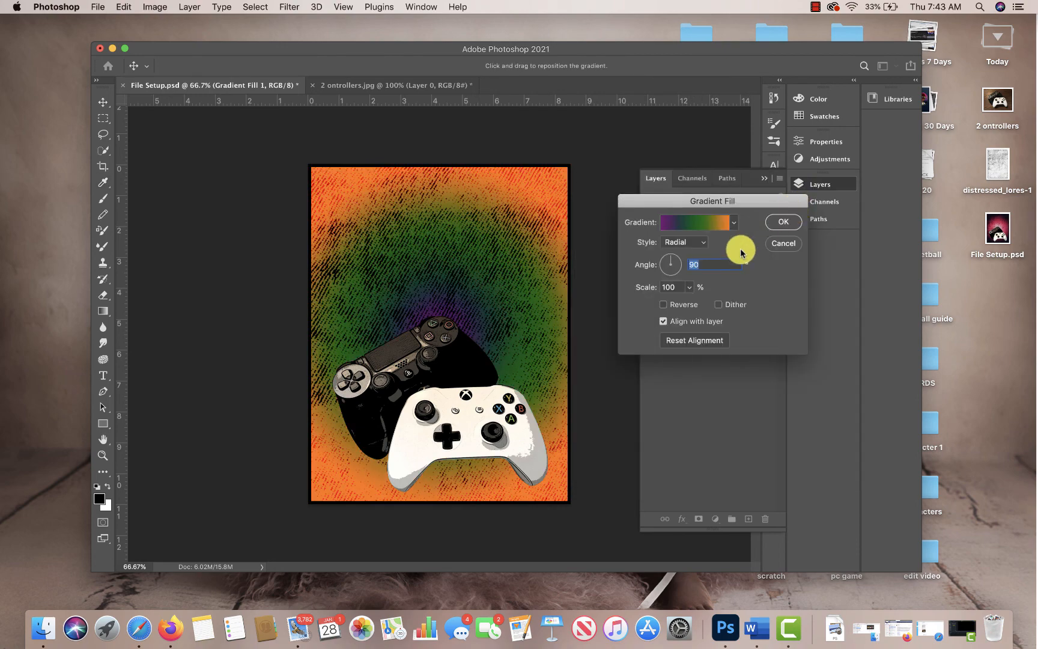
left_click(784, 223)
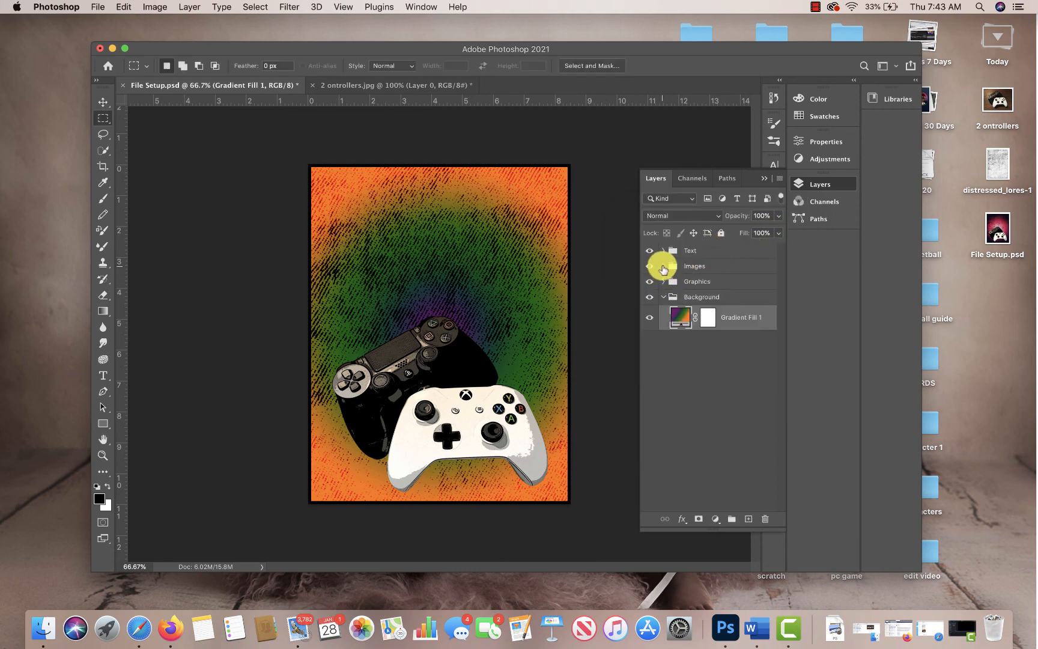
Recolor the border stroke effect on the Stroke layer in the Graphics group to bright cyan, #00f6f3
left_click(664, 282)
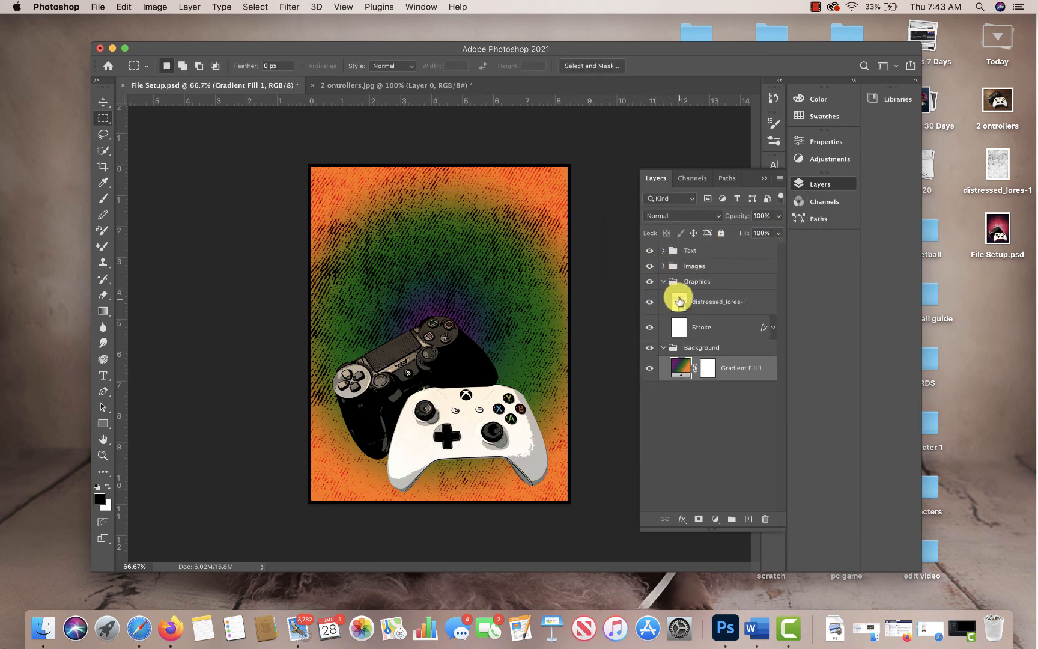
left_click(764, 331)
double_click(705, 355)
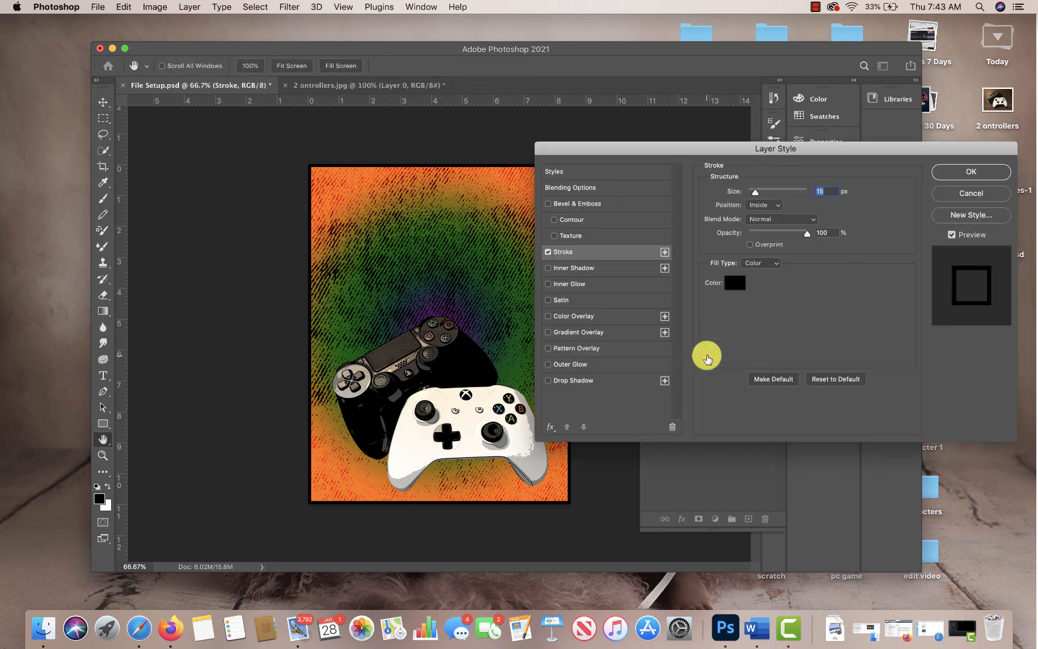
left_click(735, 282)
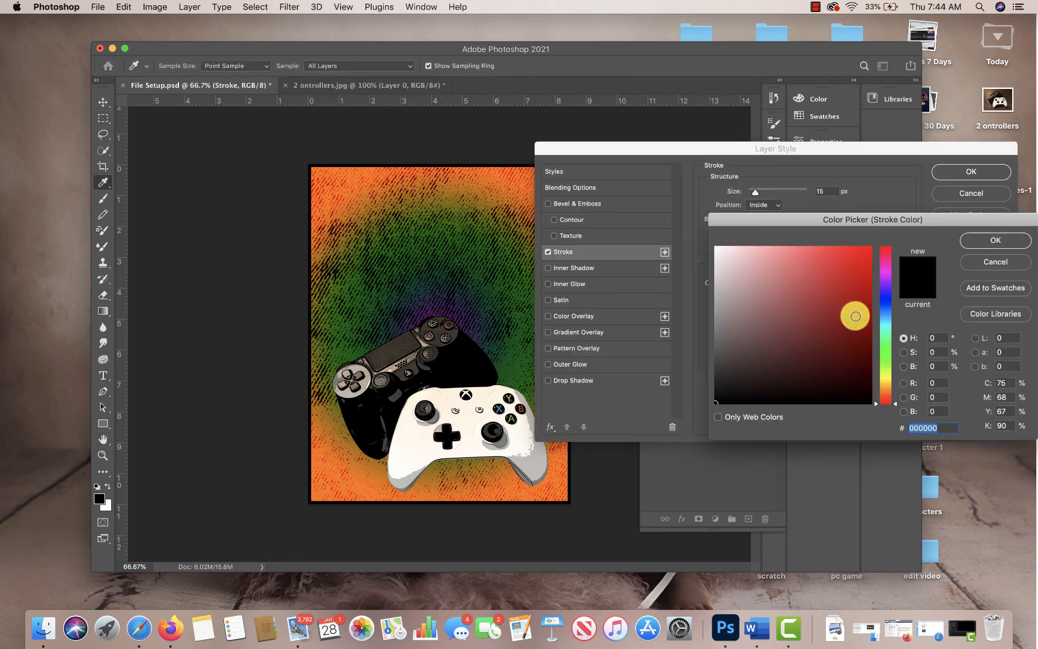
left_click(883, 338)
left_click_drag(884, 337, 881, 325)
left_click_drag(846, 274, 872, 251)
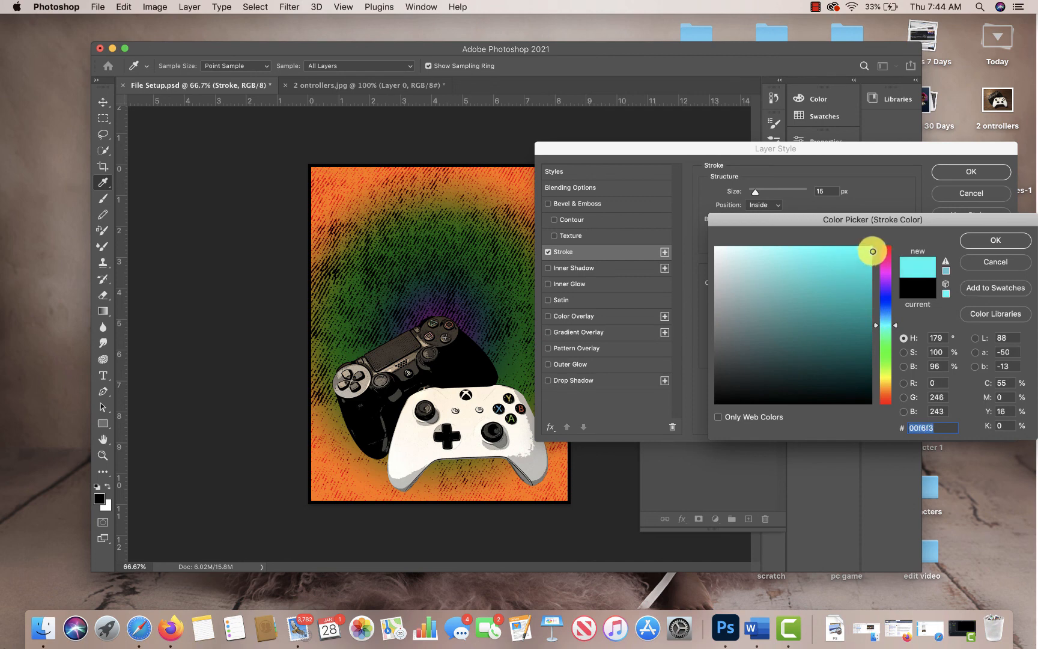
left_click(995, 239)
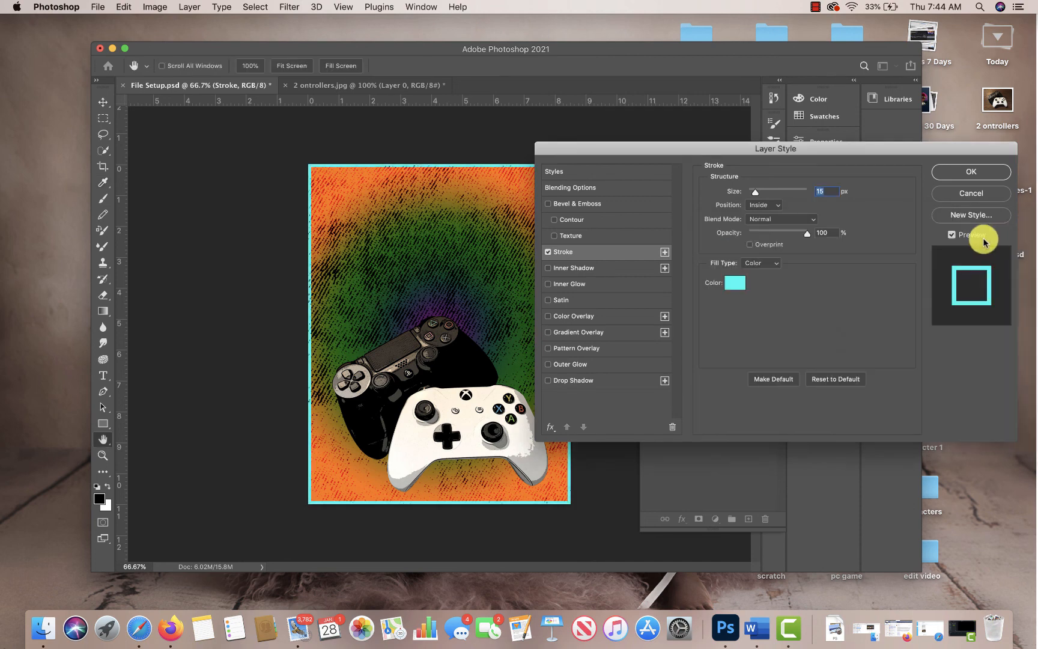
left_click(970, 173)
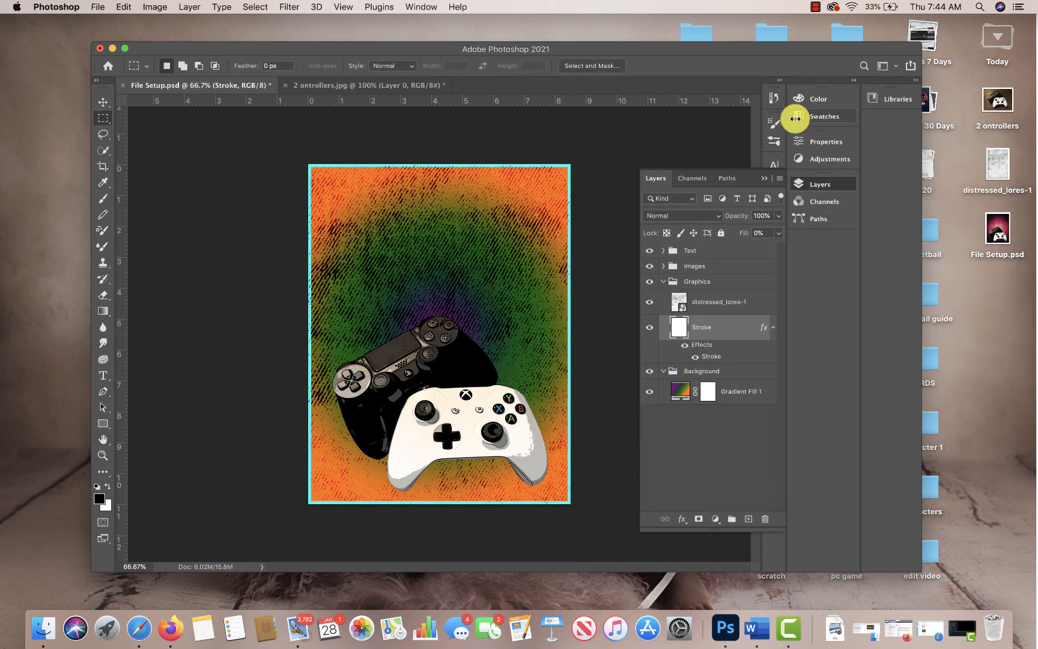
Revert the poster to the Delete Layer (Save) history state, undoing the gradient preset and stroke color changes
left_click(775, 100)
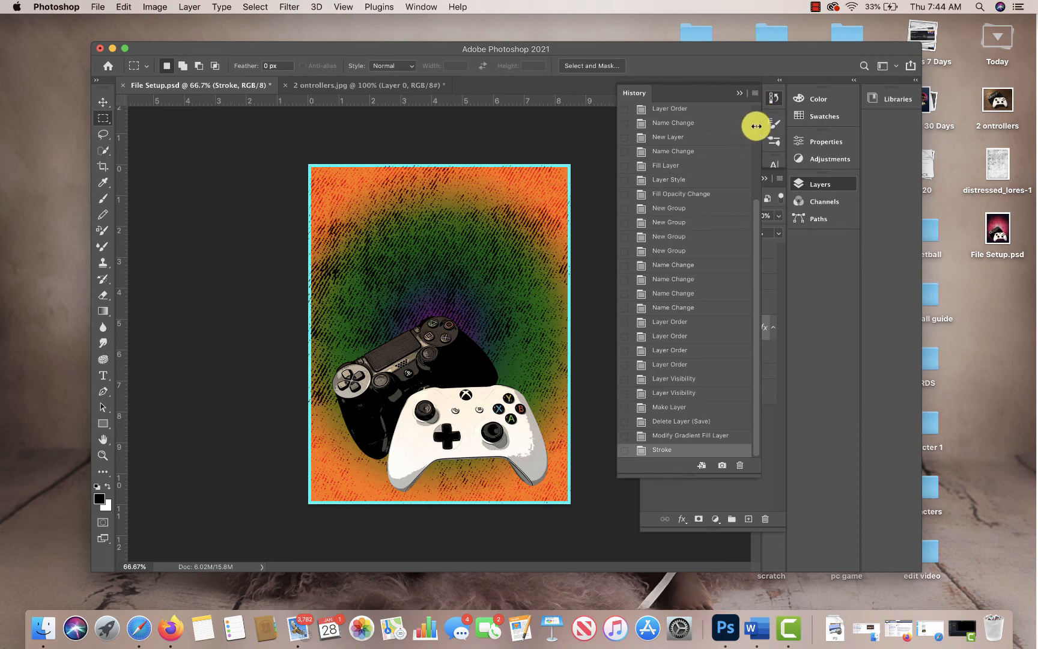
left_click(419, 6)
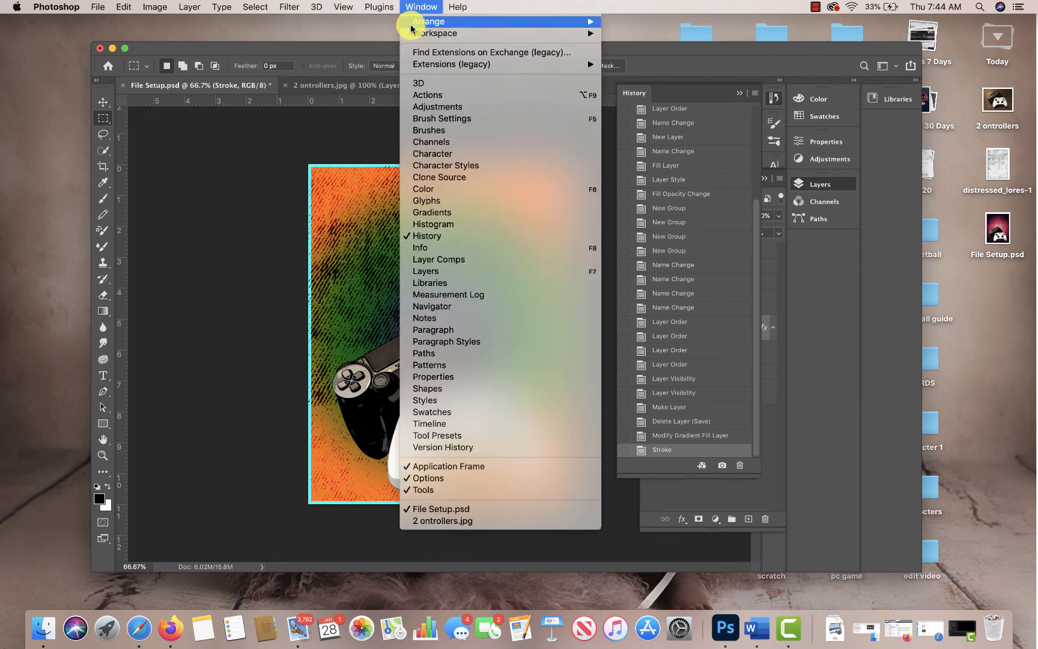
left_click(757, 228)
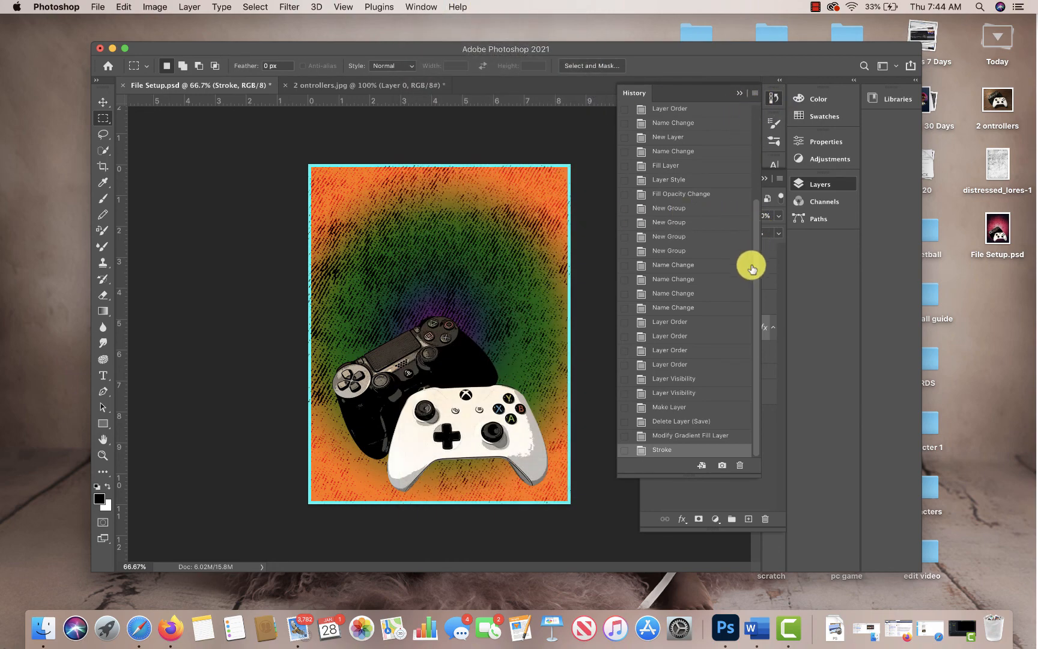
left_click(668, 423)
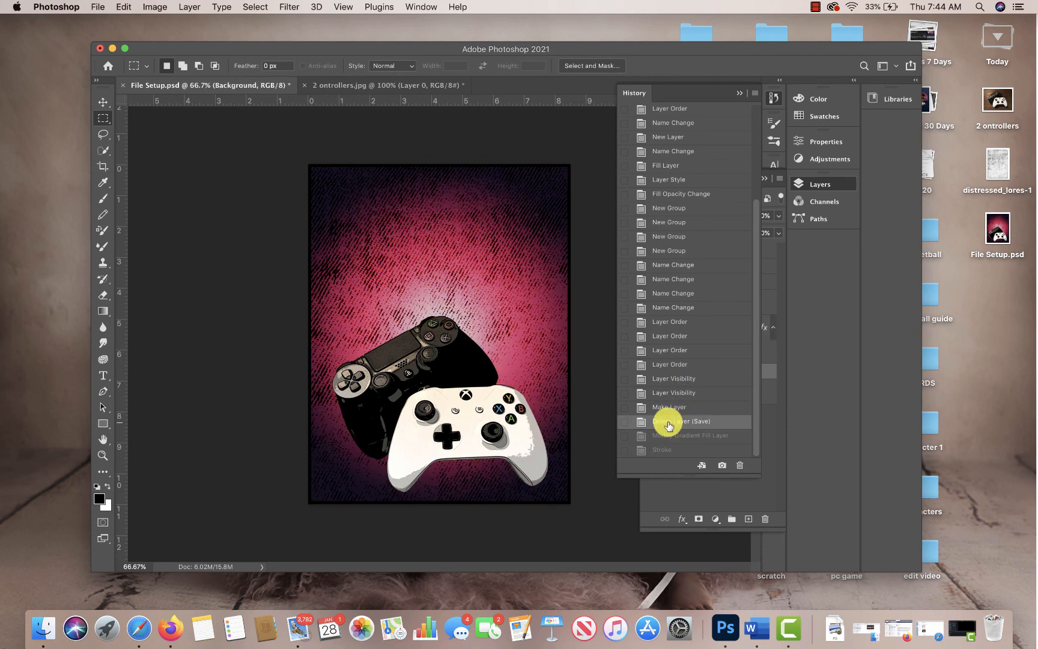
left_click(740, 94)
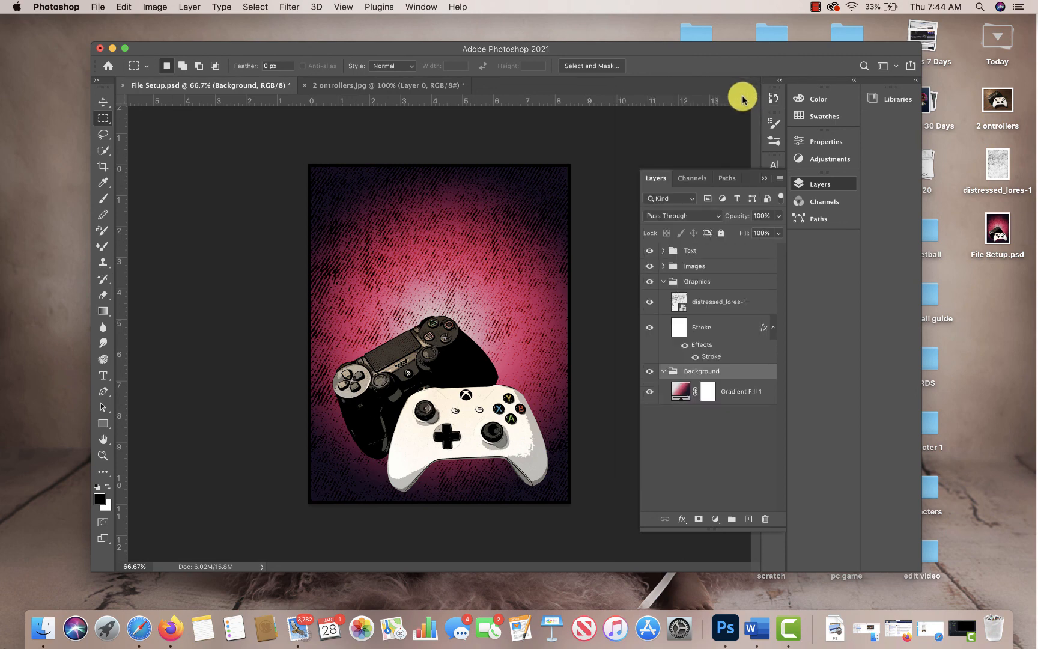
left_click(125, 6)
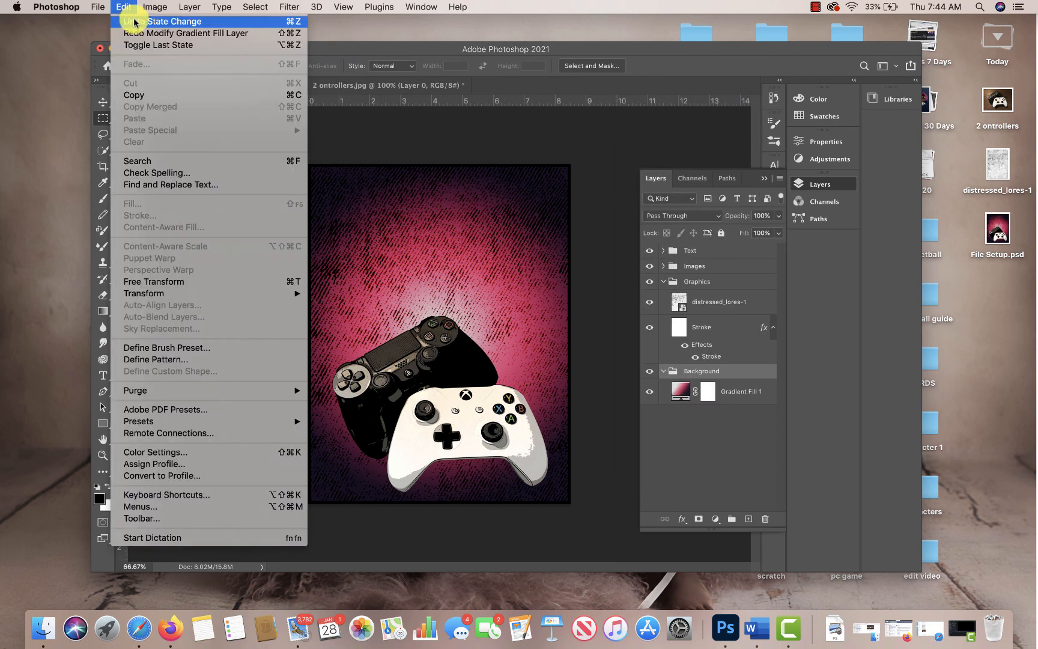